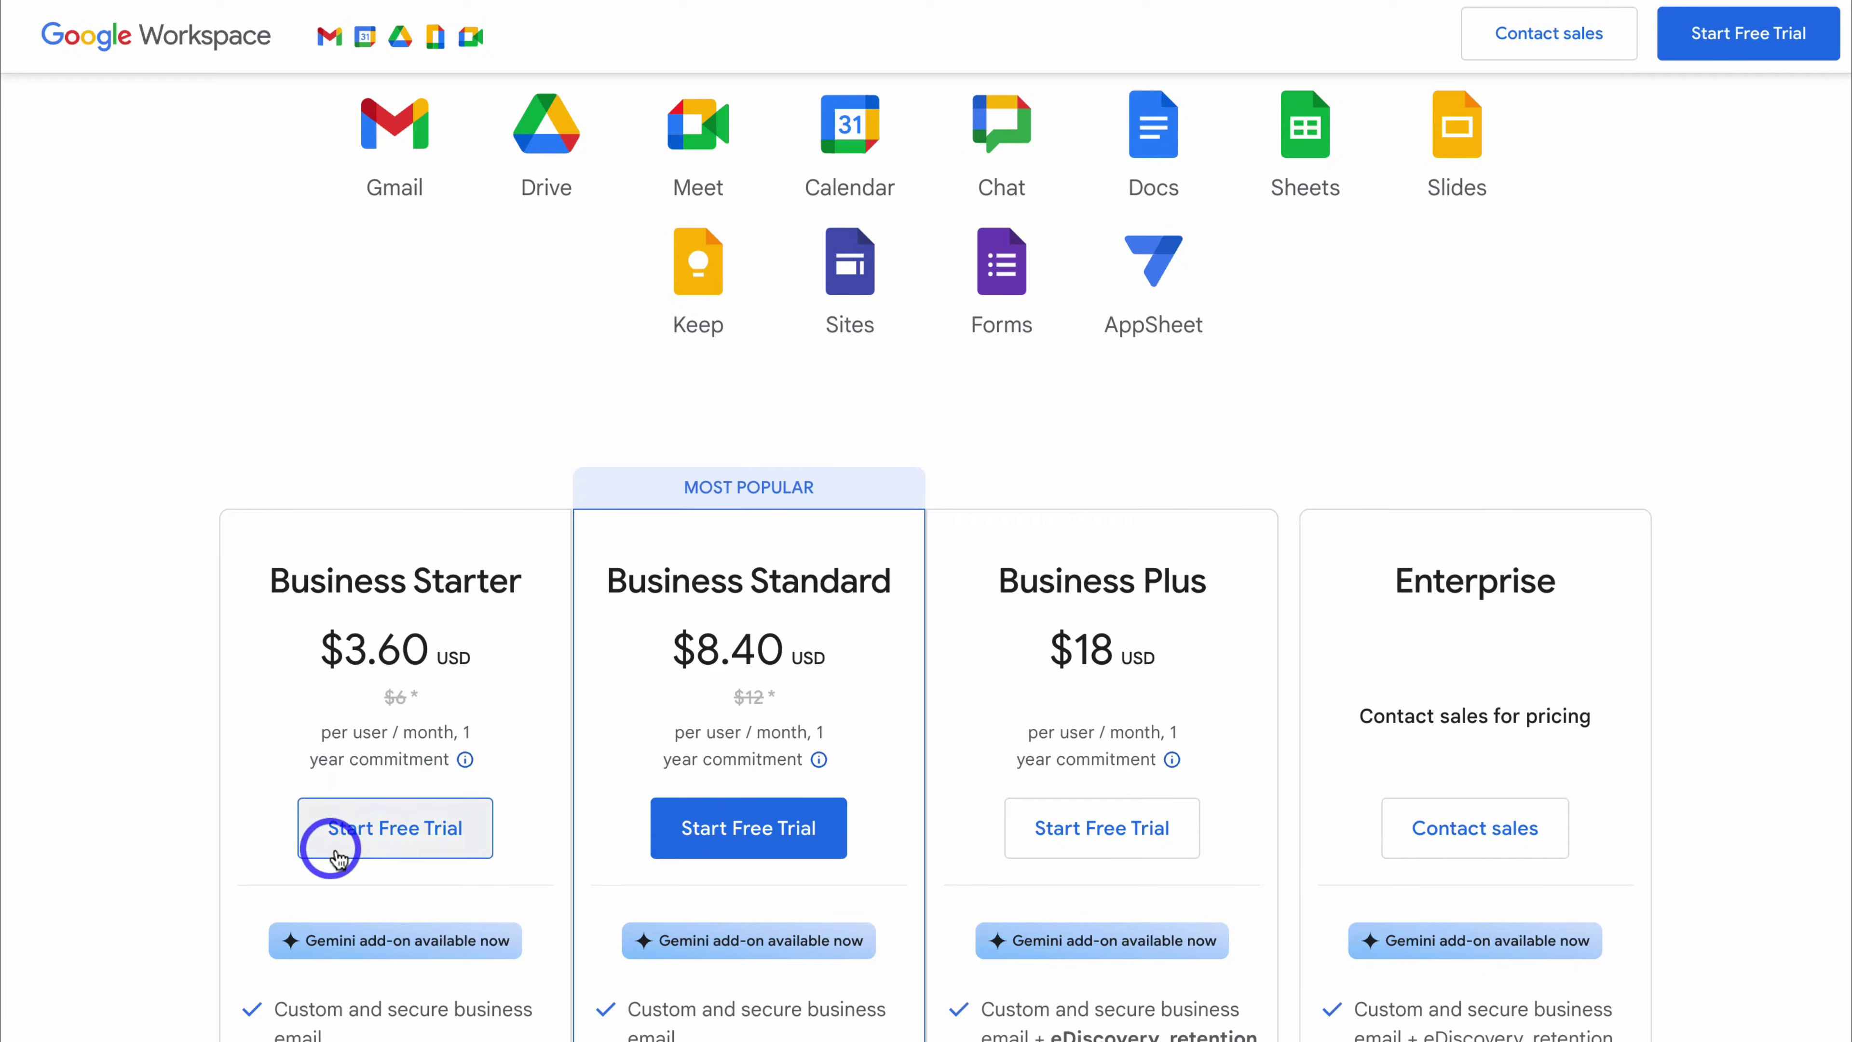
- Begin the Business Starter trial as 'Reno It' (2–9 employees, United States) and enter the admin's contact details
{"action": "left_click", "coordinate": [415, 839]}
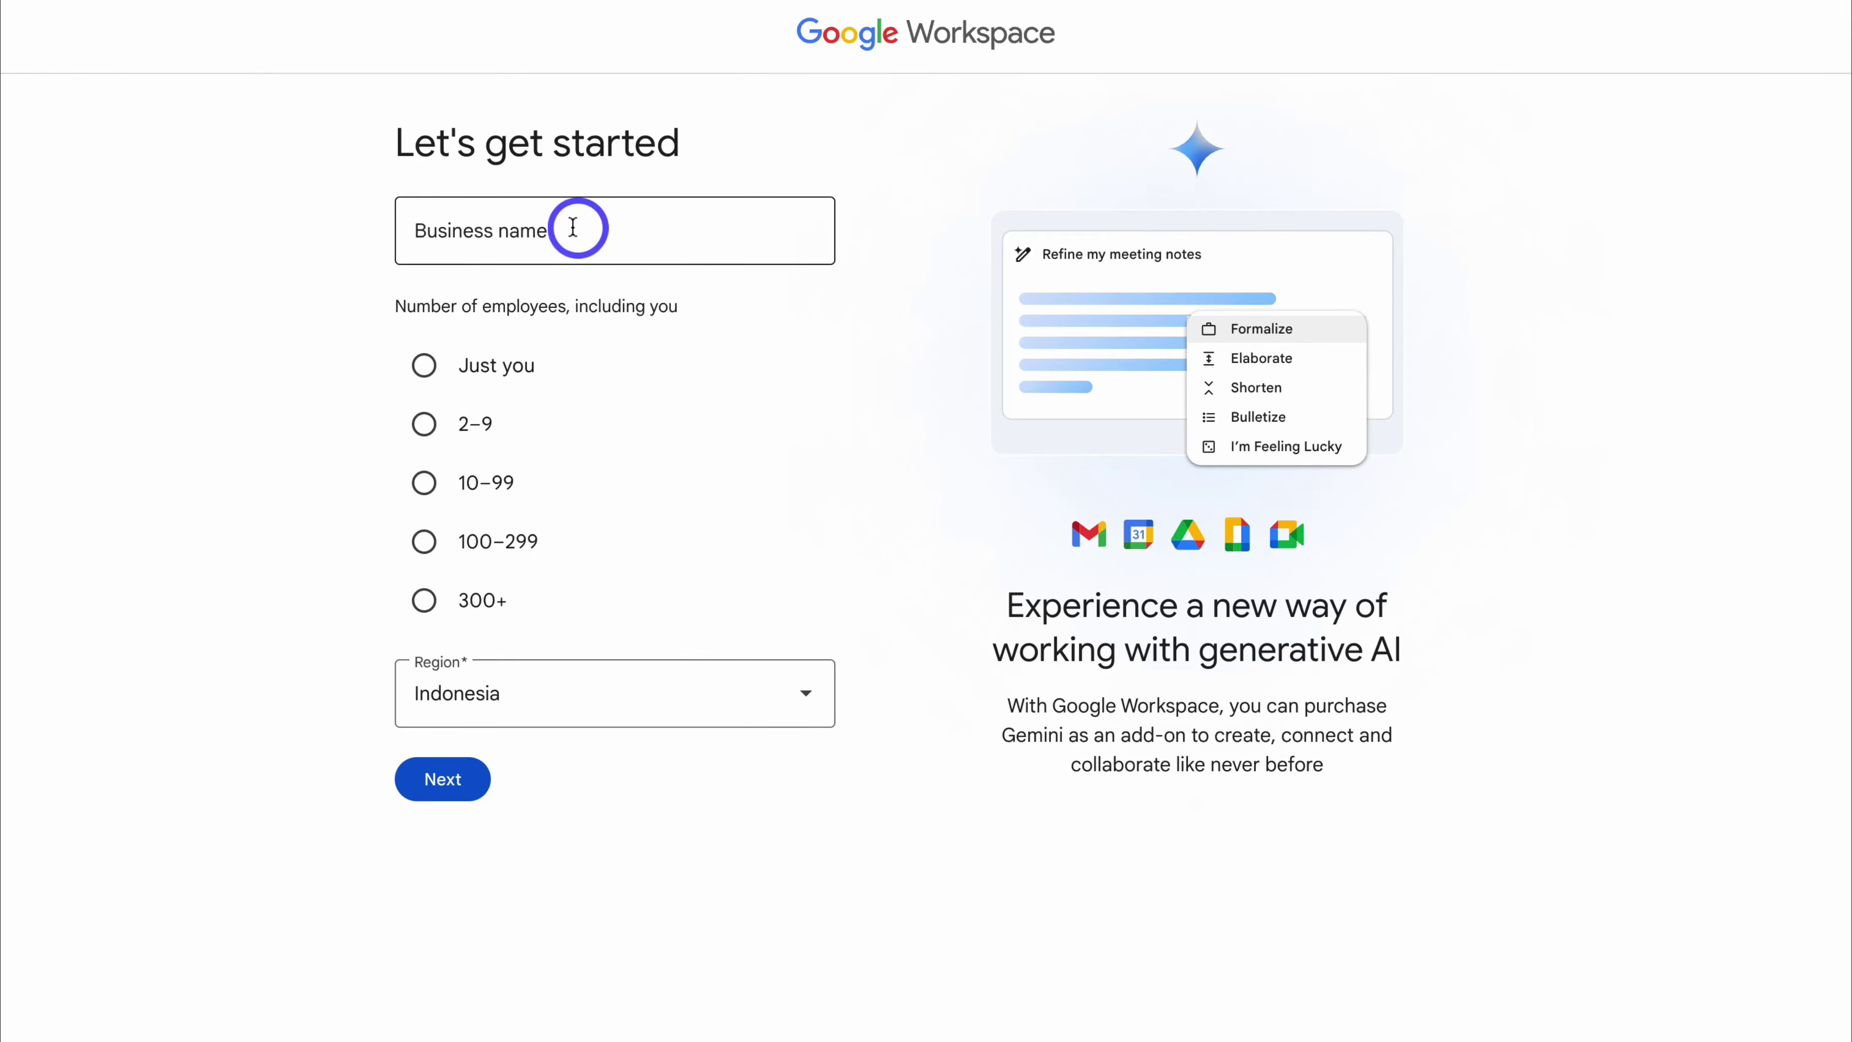
{"action": "left_click", "coordinate": [597, 228]}
{"action": "type", "text": "Reno It"}
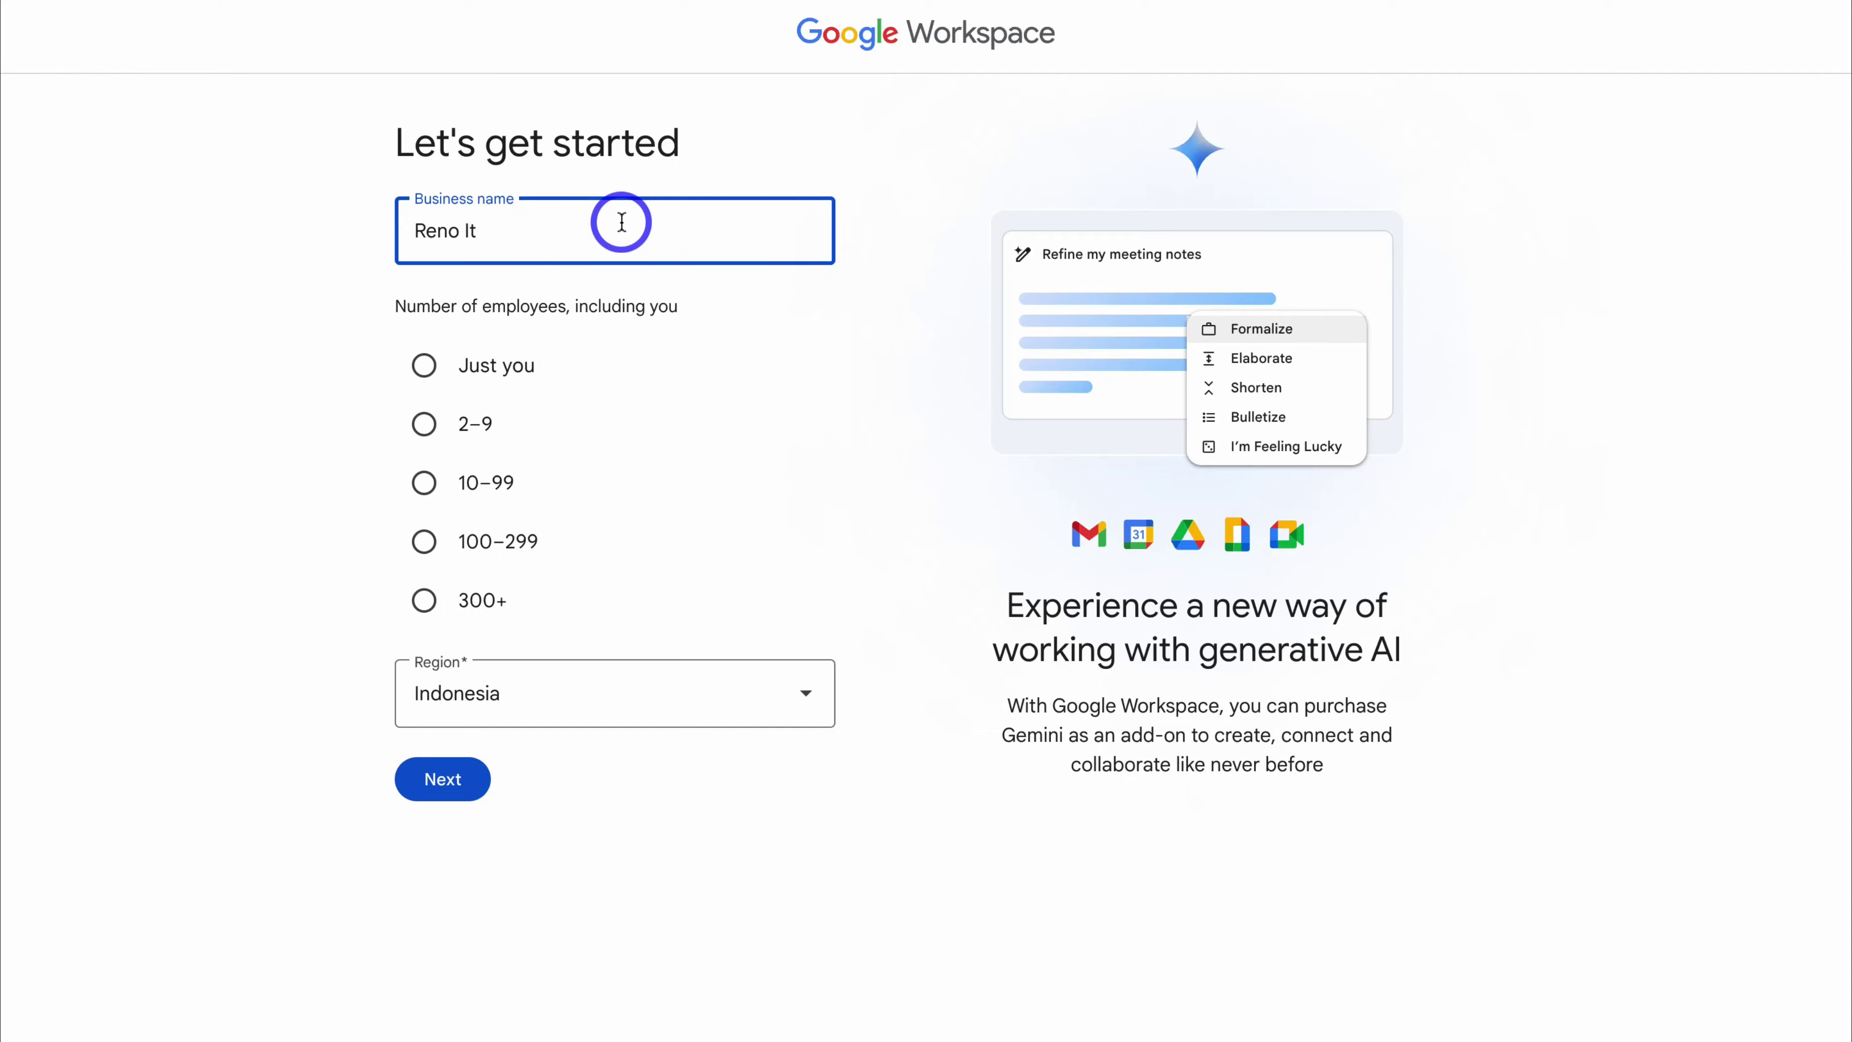
{"action": "left_click", "coordinate": [423, 425]}
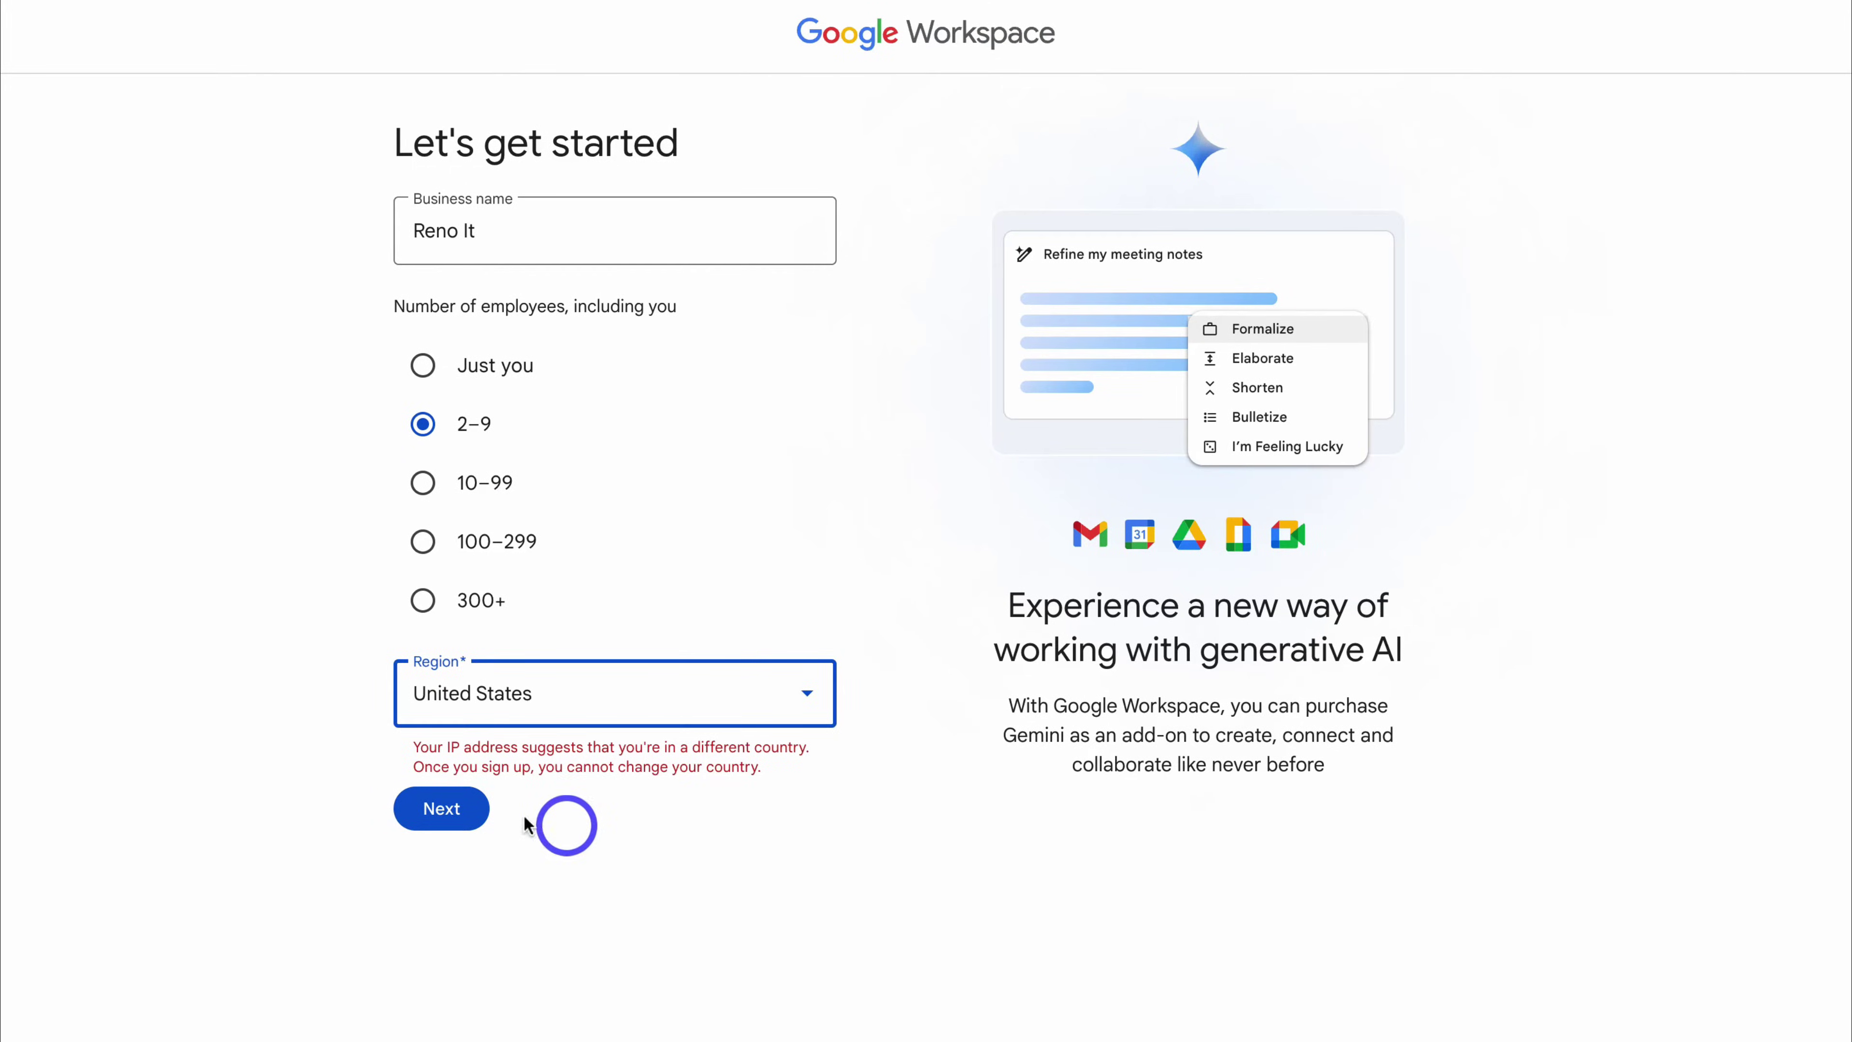
{"action": "left_click", "coordinate": [432, 811]}
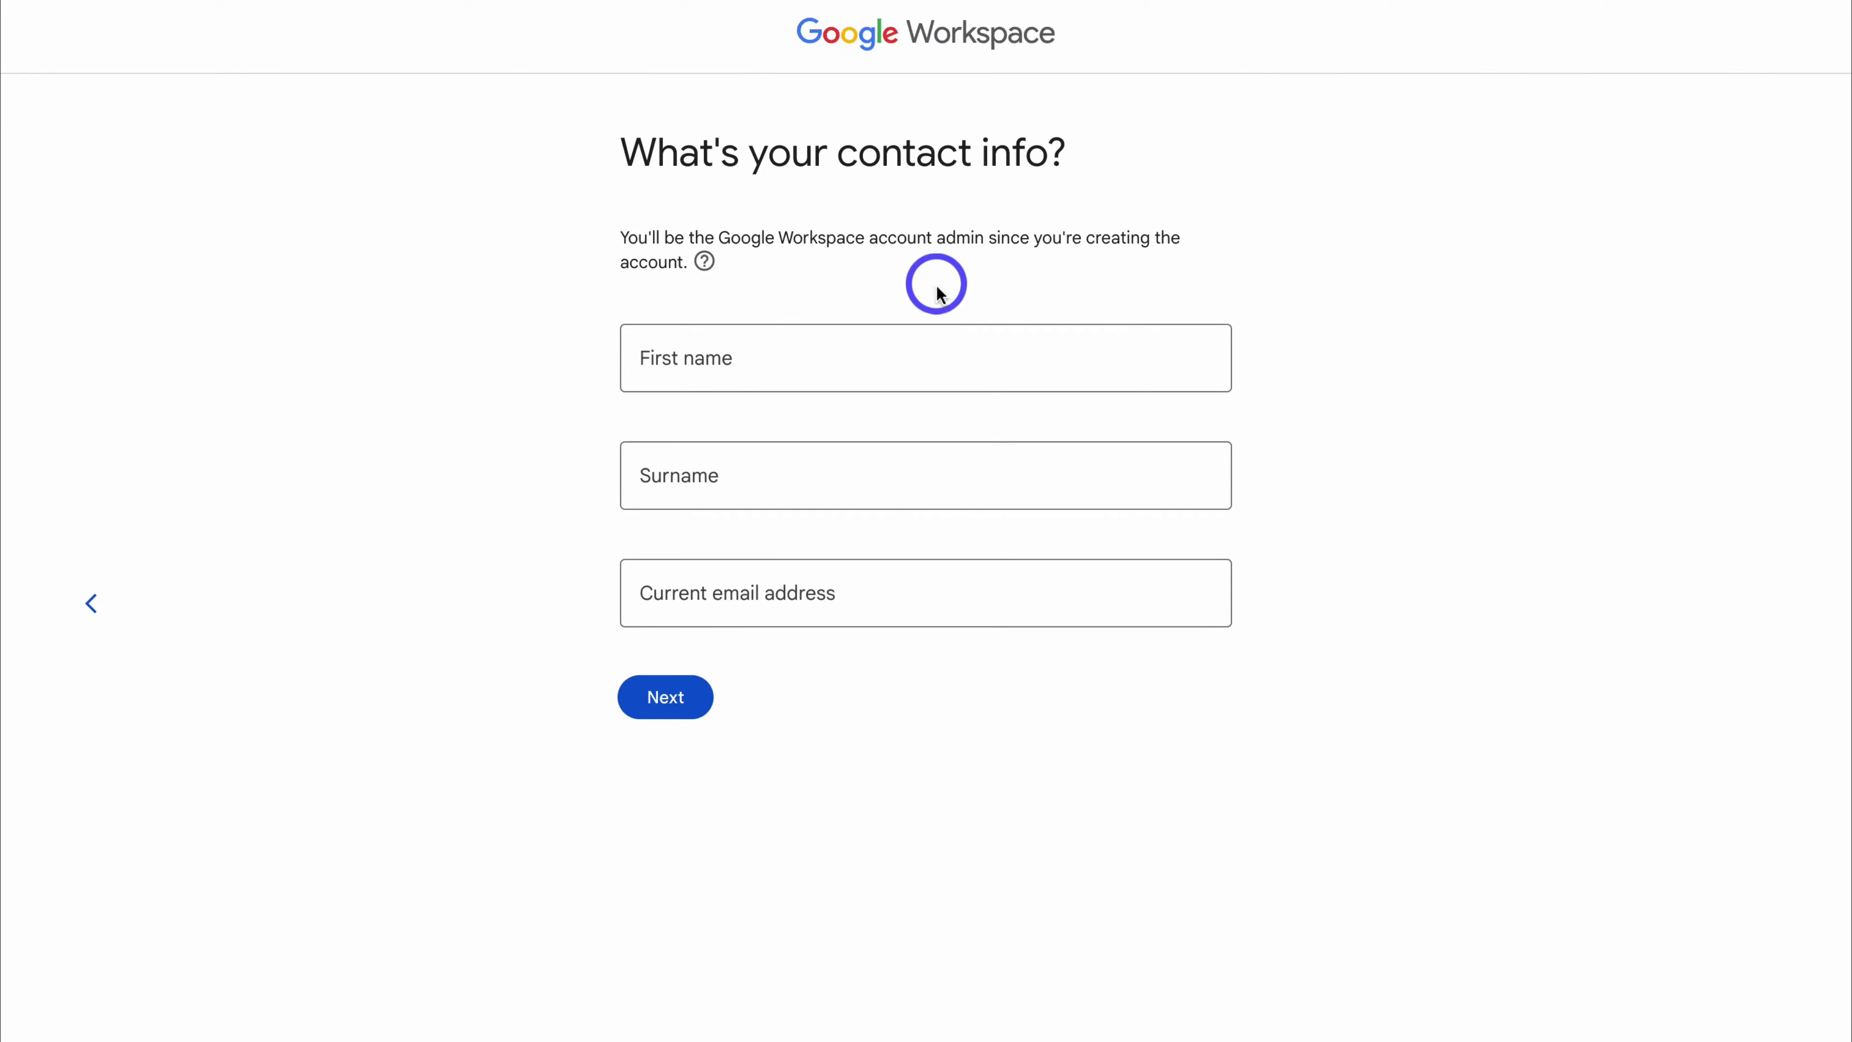
{"action": "left_click", "coordinate": [901, 352]}
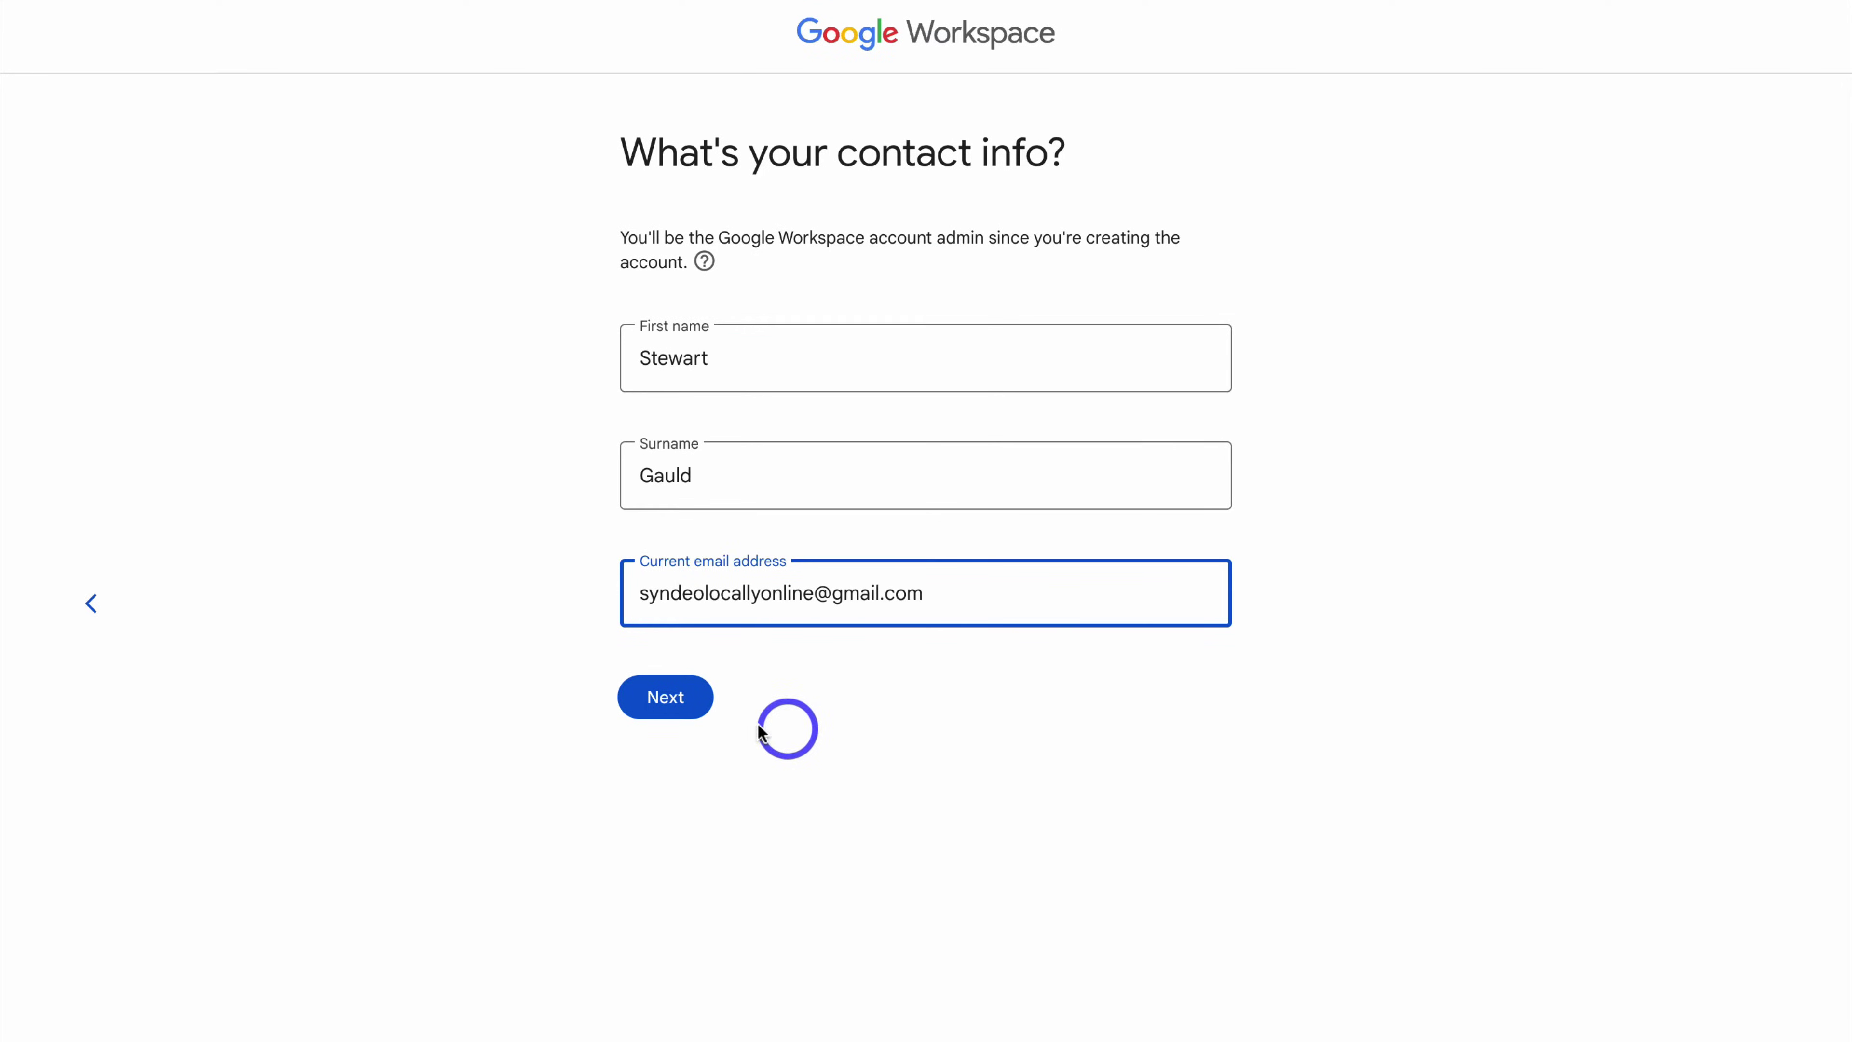
{"action": "left_click", "coordinate": [684, 699]}
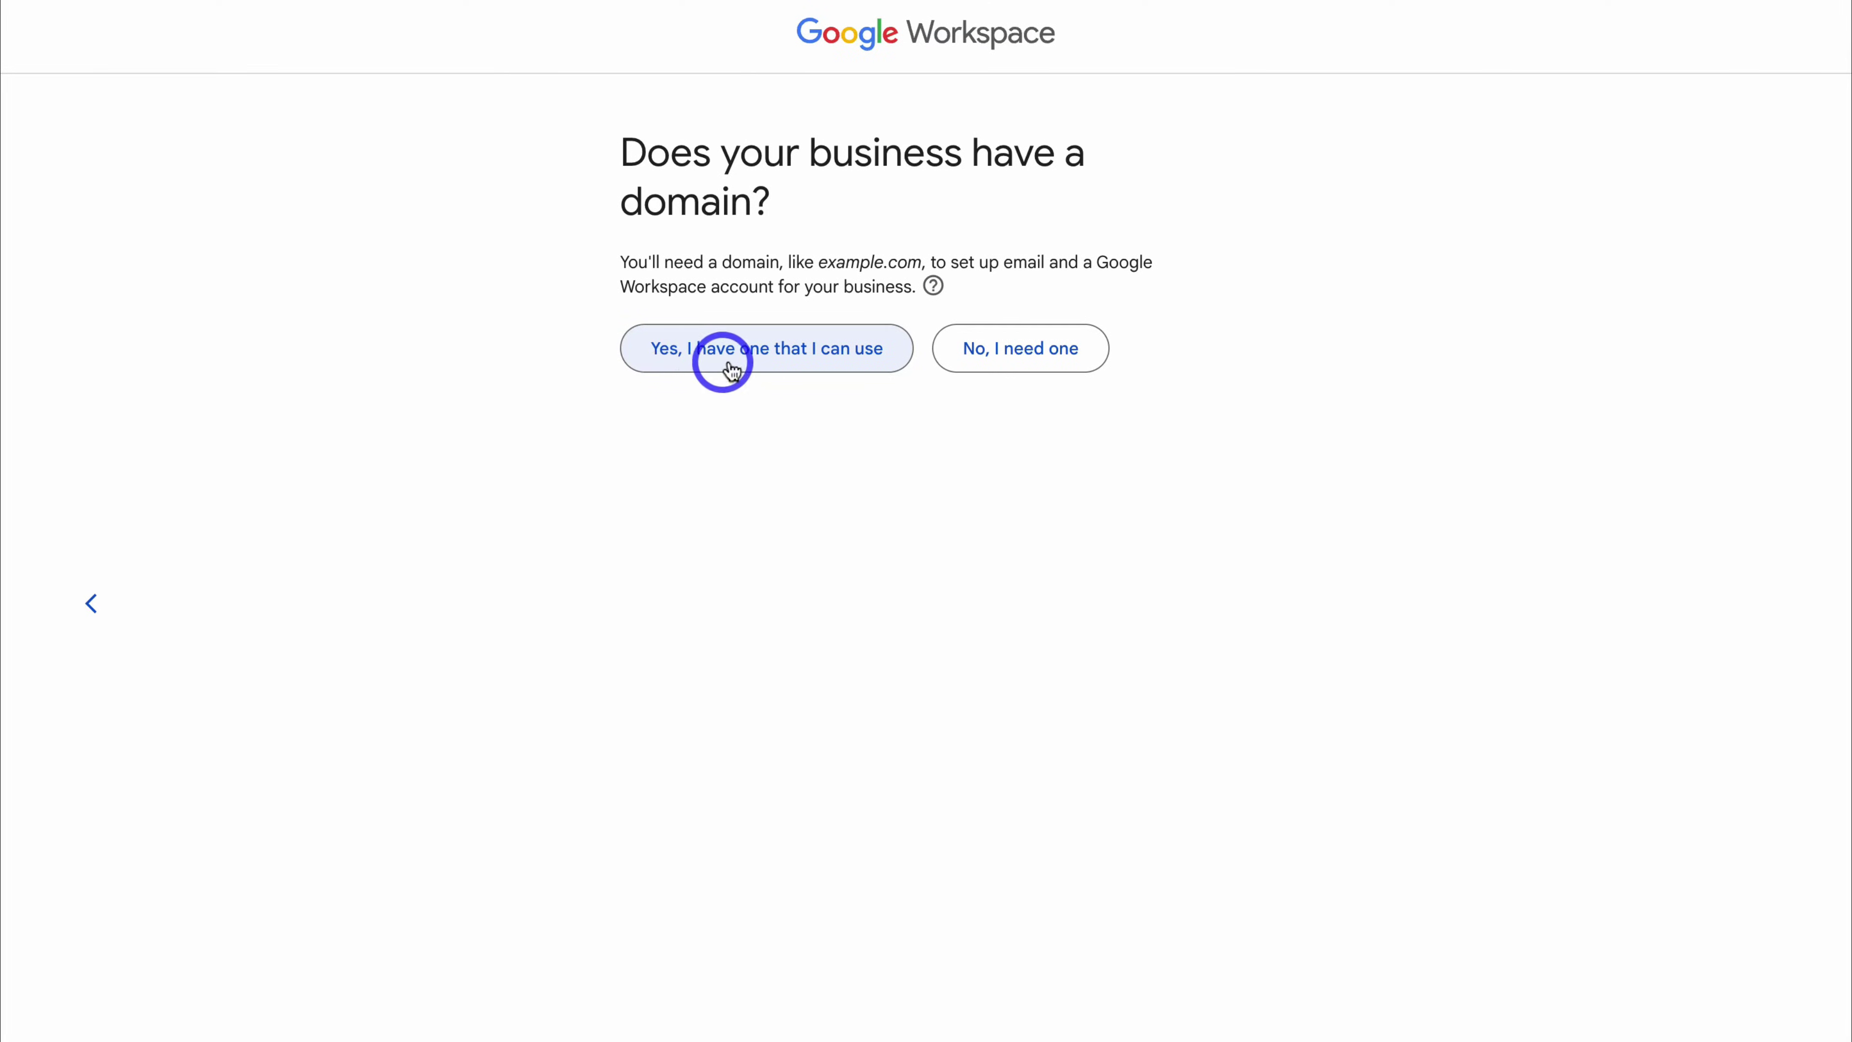
- Confirm that the business already has a domain it can use
{"action": "left_click", "coordinate": [804, 357]}
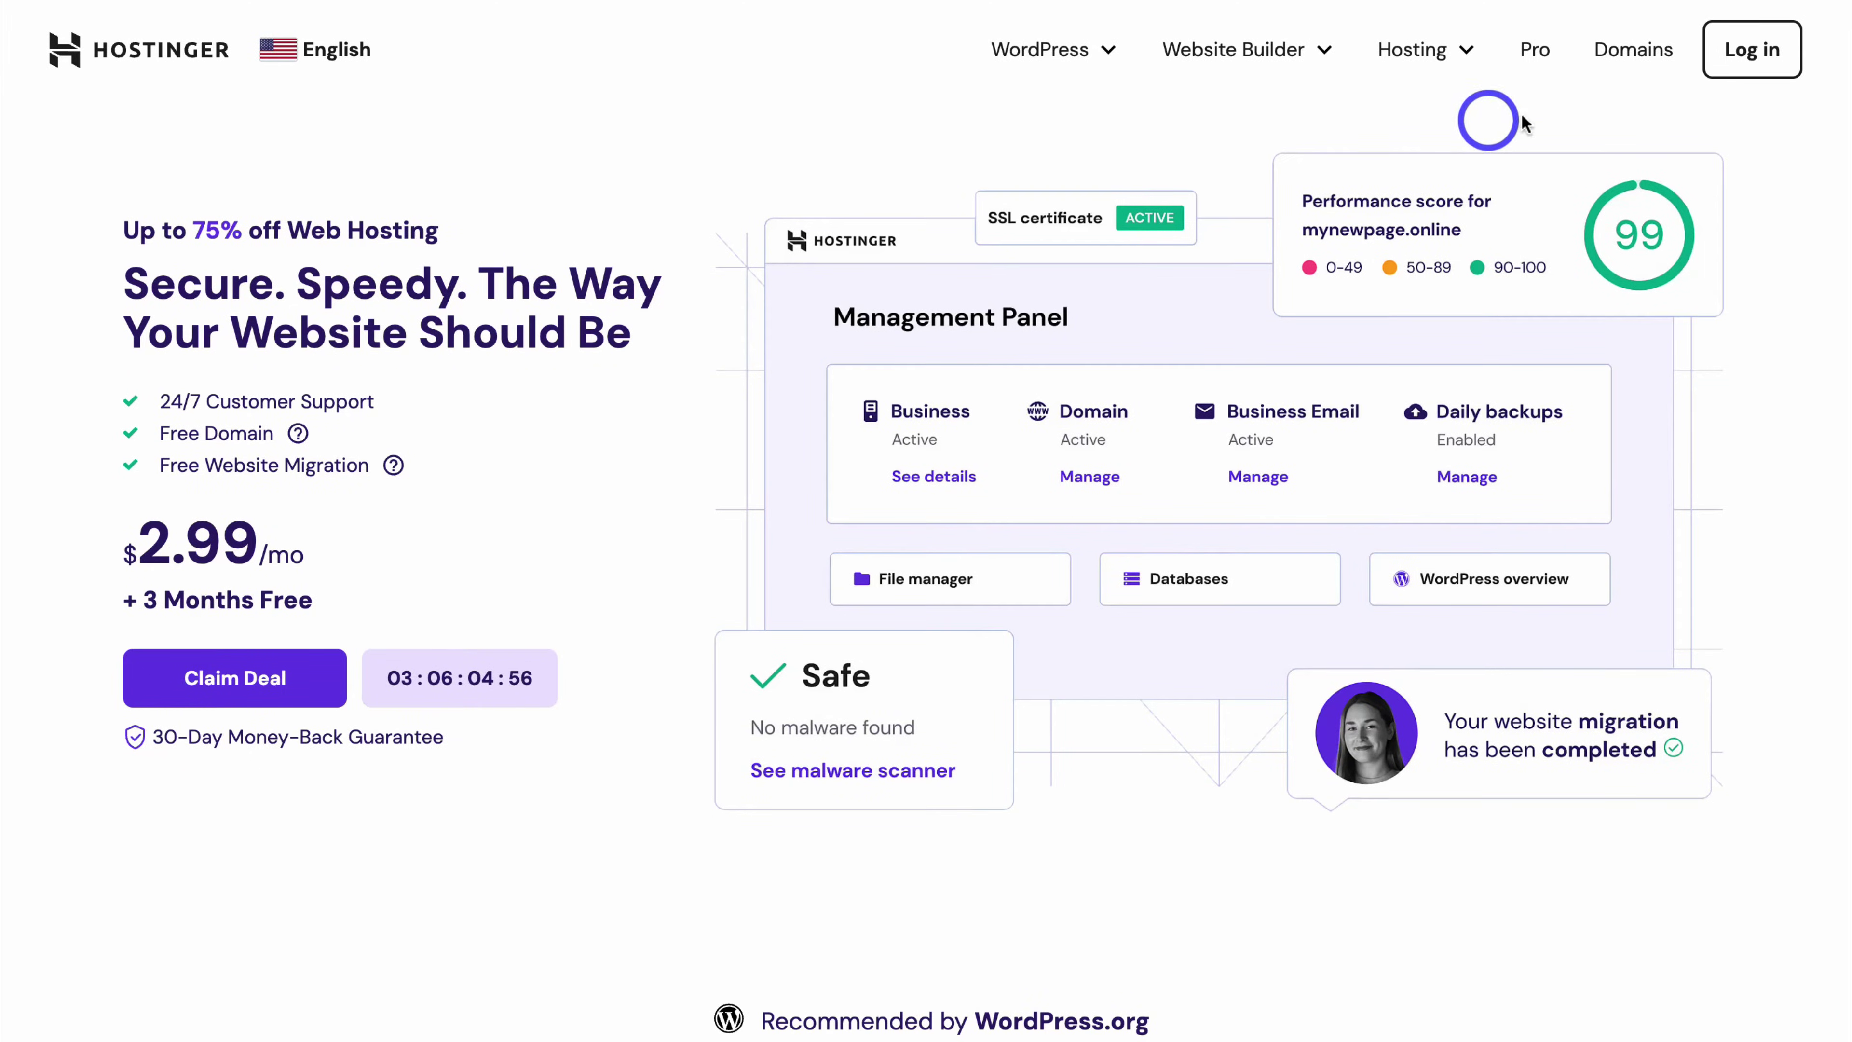
- Paste renoitmanhattan.com into Hostinger's domain search box
{"action": "left_click", "coordinate": [1617, 58]}
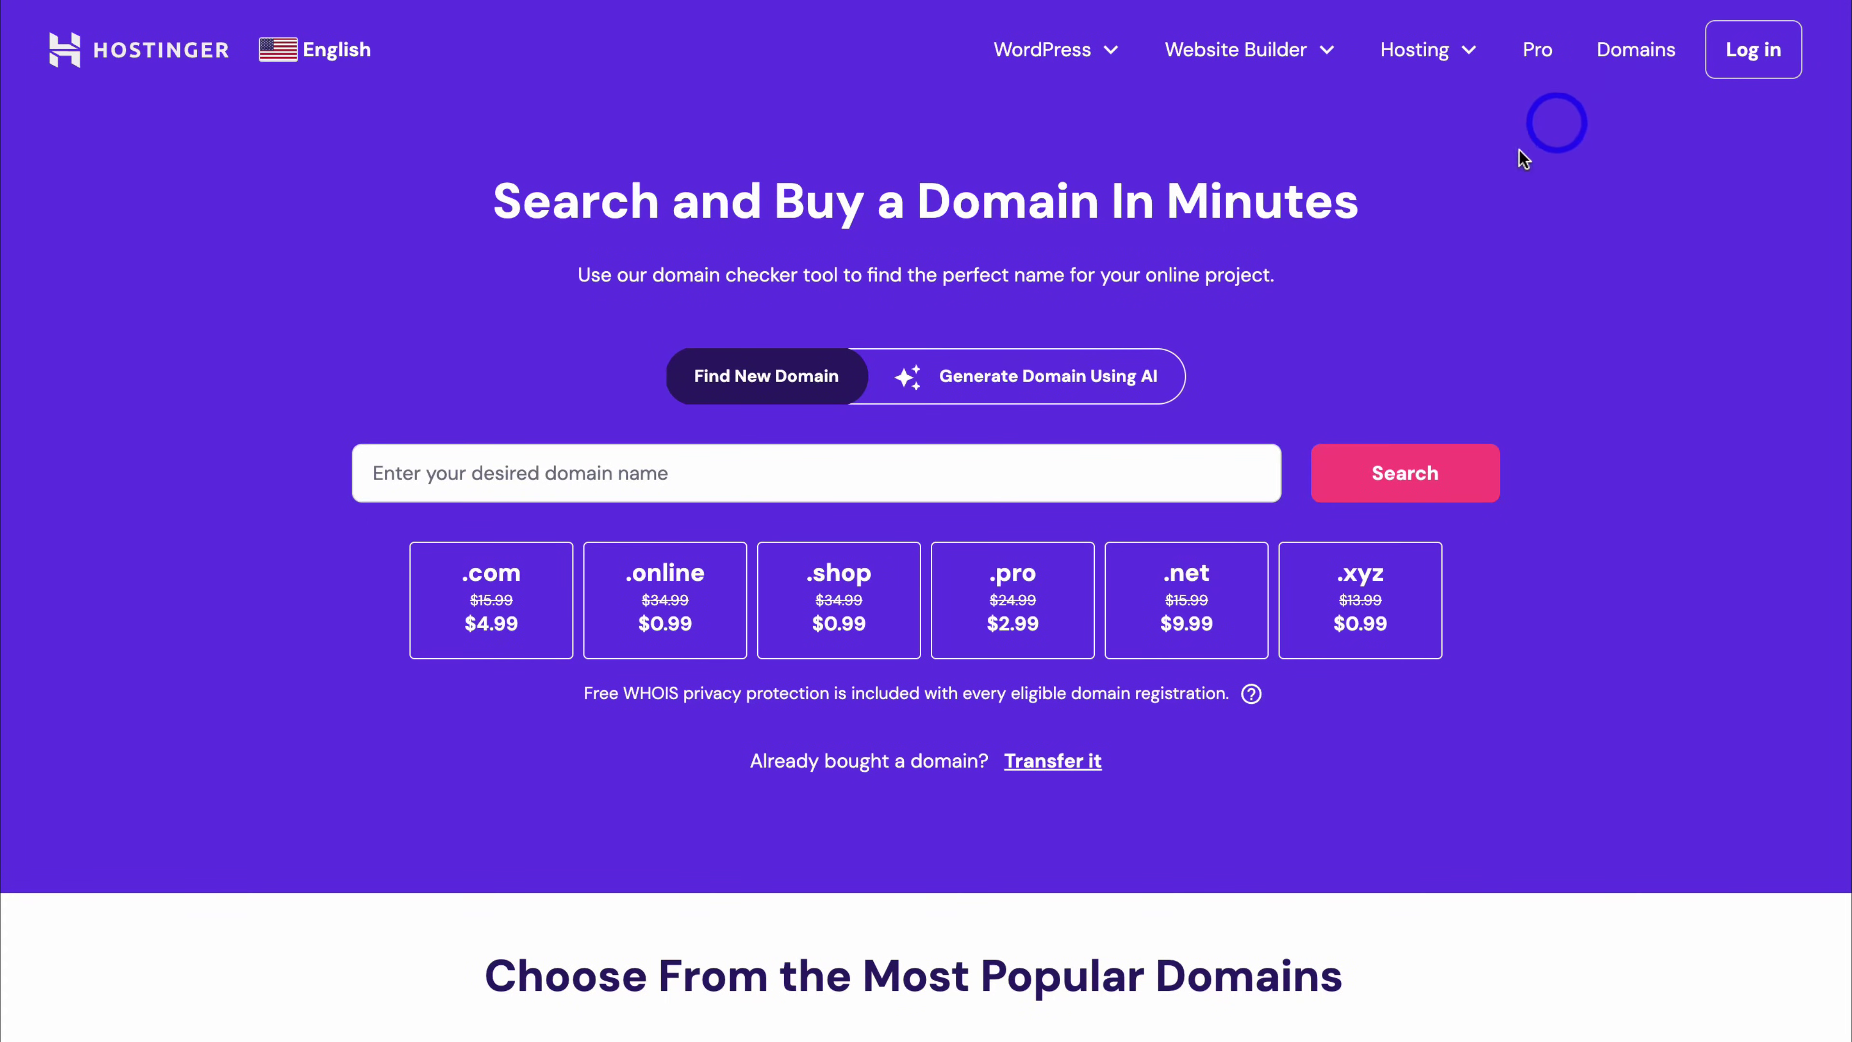
{"action": "left_click", "coordinate": [522, 468]}
{"action": "type", "text": "renoitmanhattan.com"}
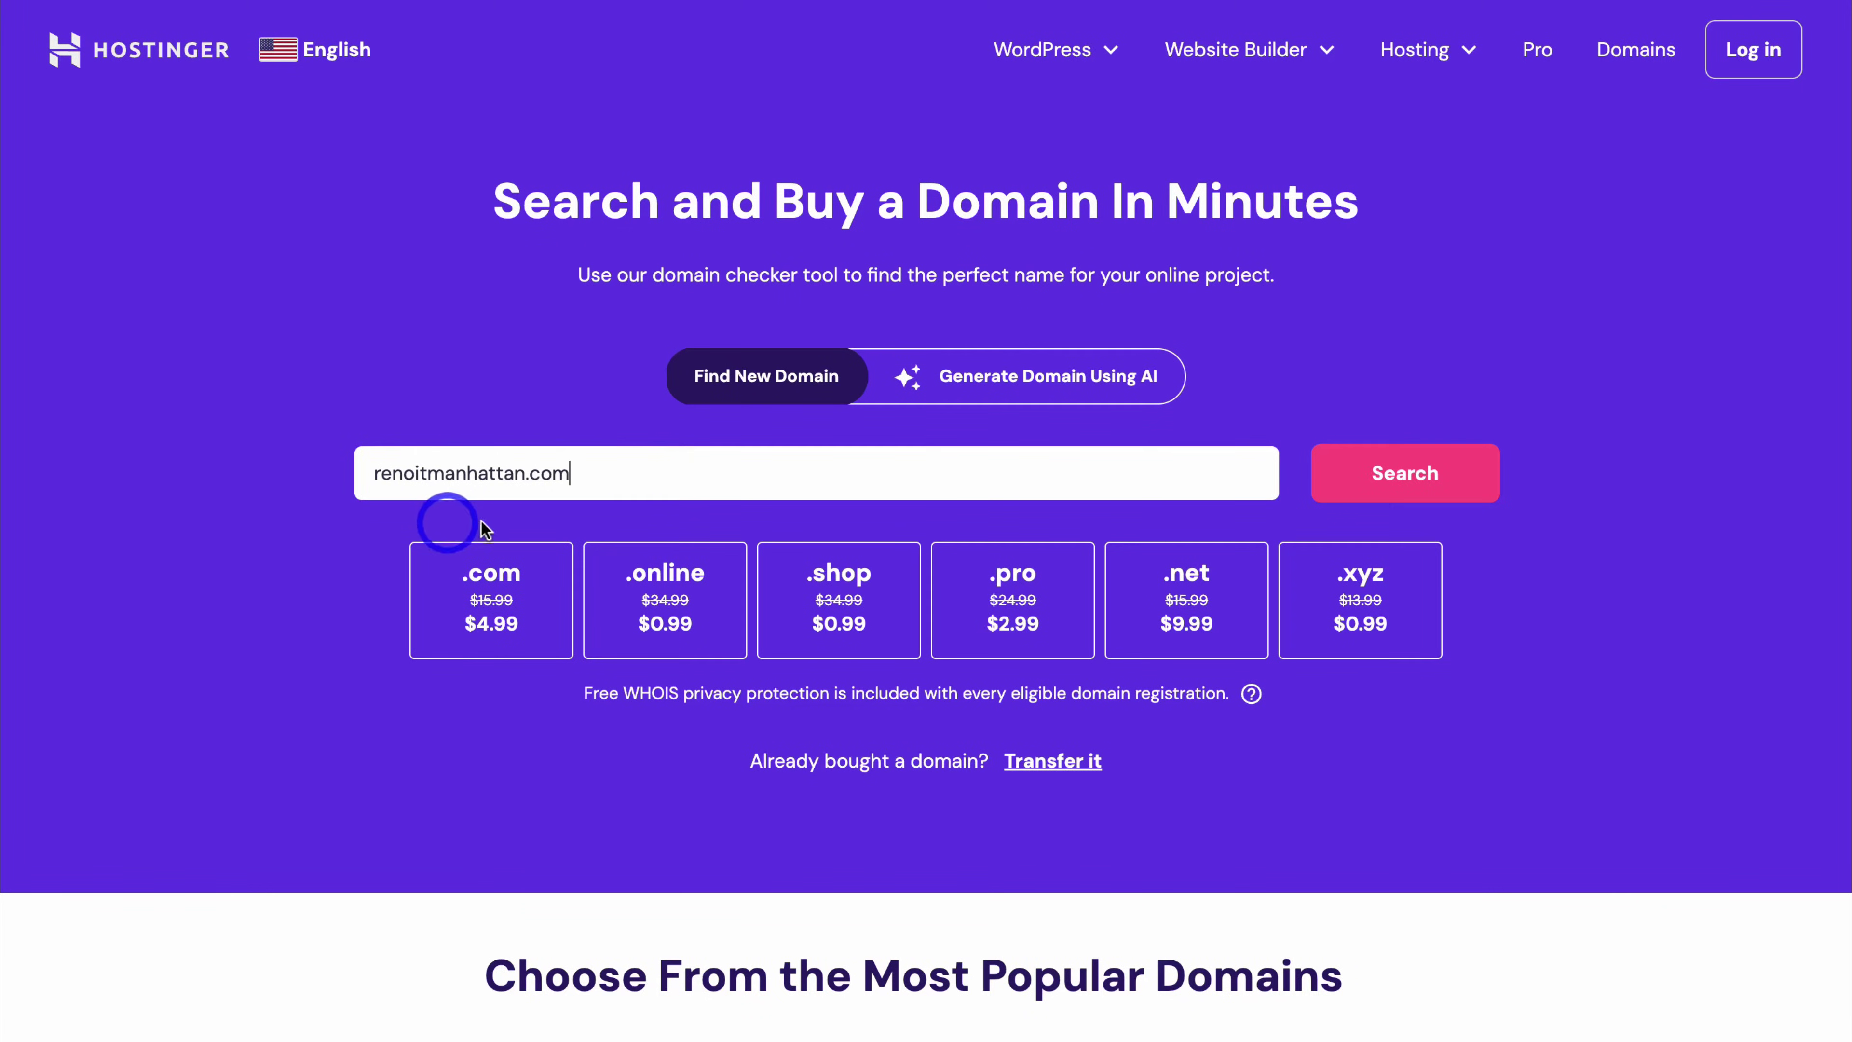
{"action": "left_click_drag", "start_coordinate": [578, 473], "coordinate": [528, 474]}
{"action": "left_click", "coordinate": [660, 483]}
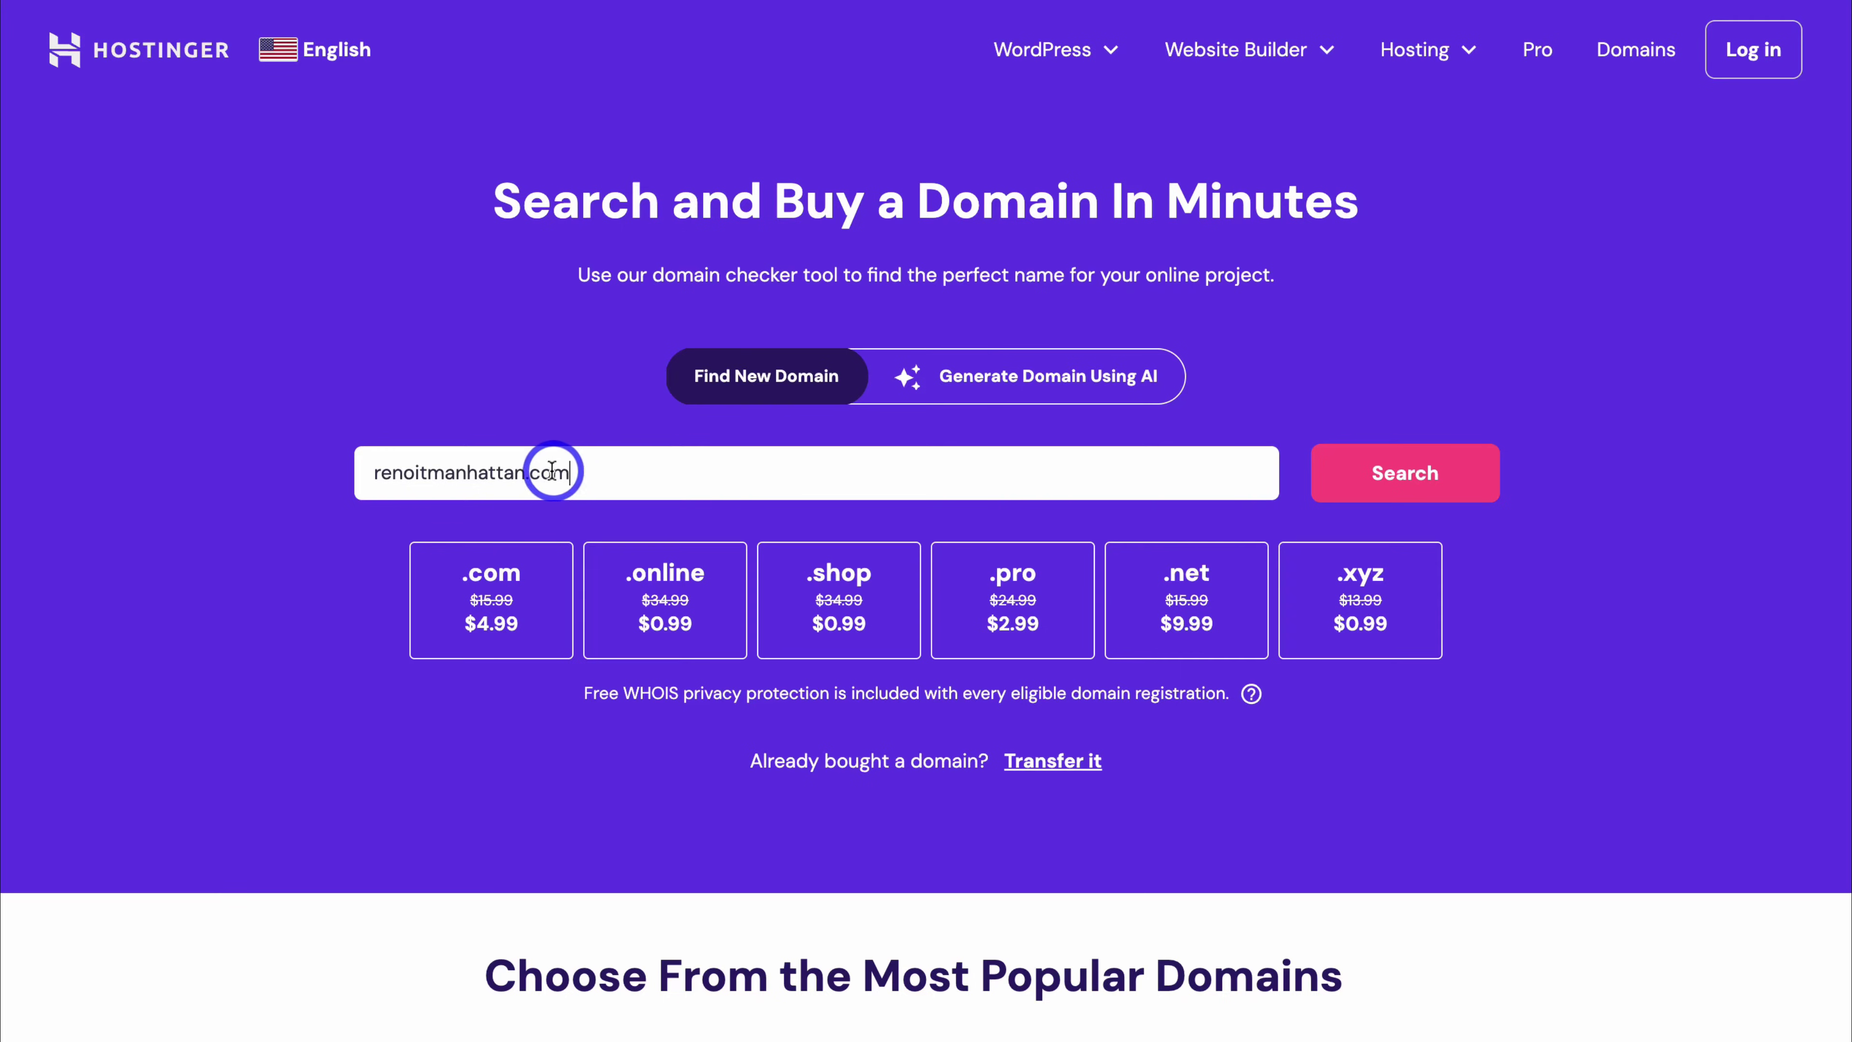
{"action": "left_click_drag", "start_coordinate": [525, 474], "coordinate": [380, 474]}
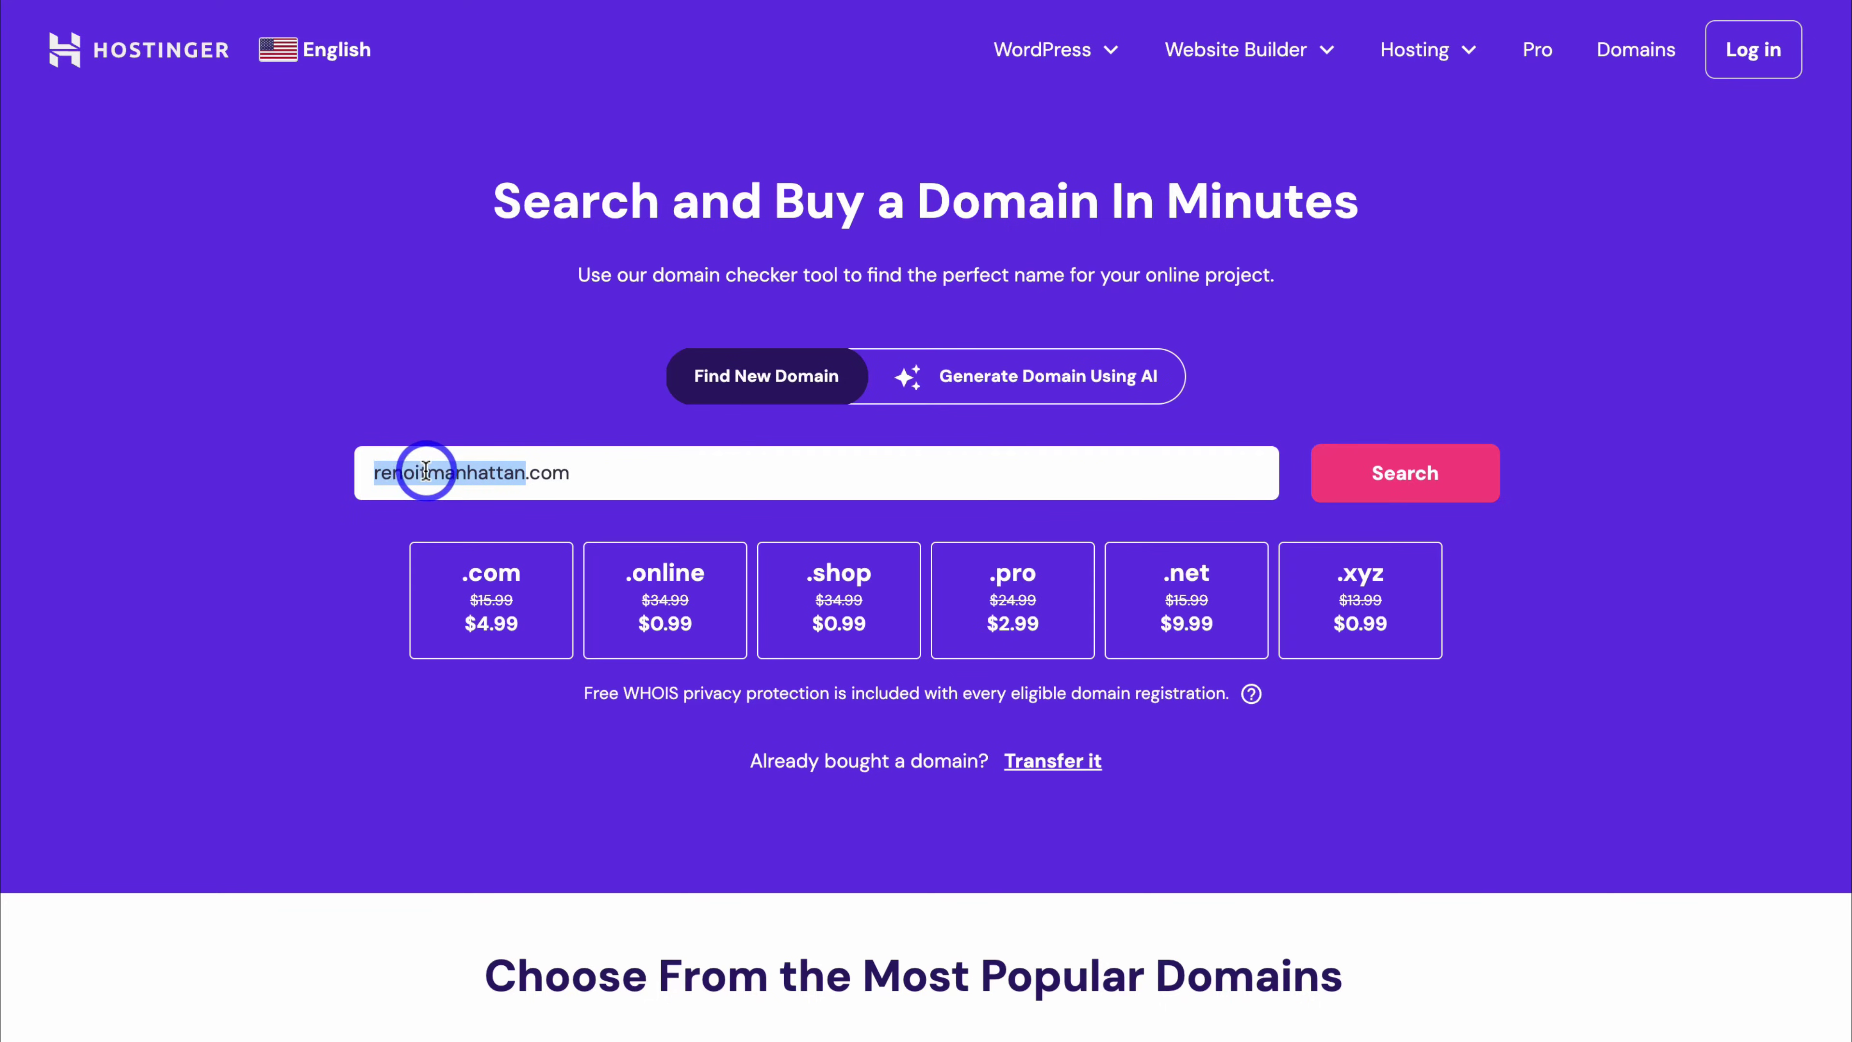
{"action": "left_click", "coordinate": [426, 472]}
{"action": "left_click_drag", "start_coordinate": [430, 473], "coordinate": [536, 475]}
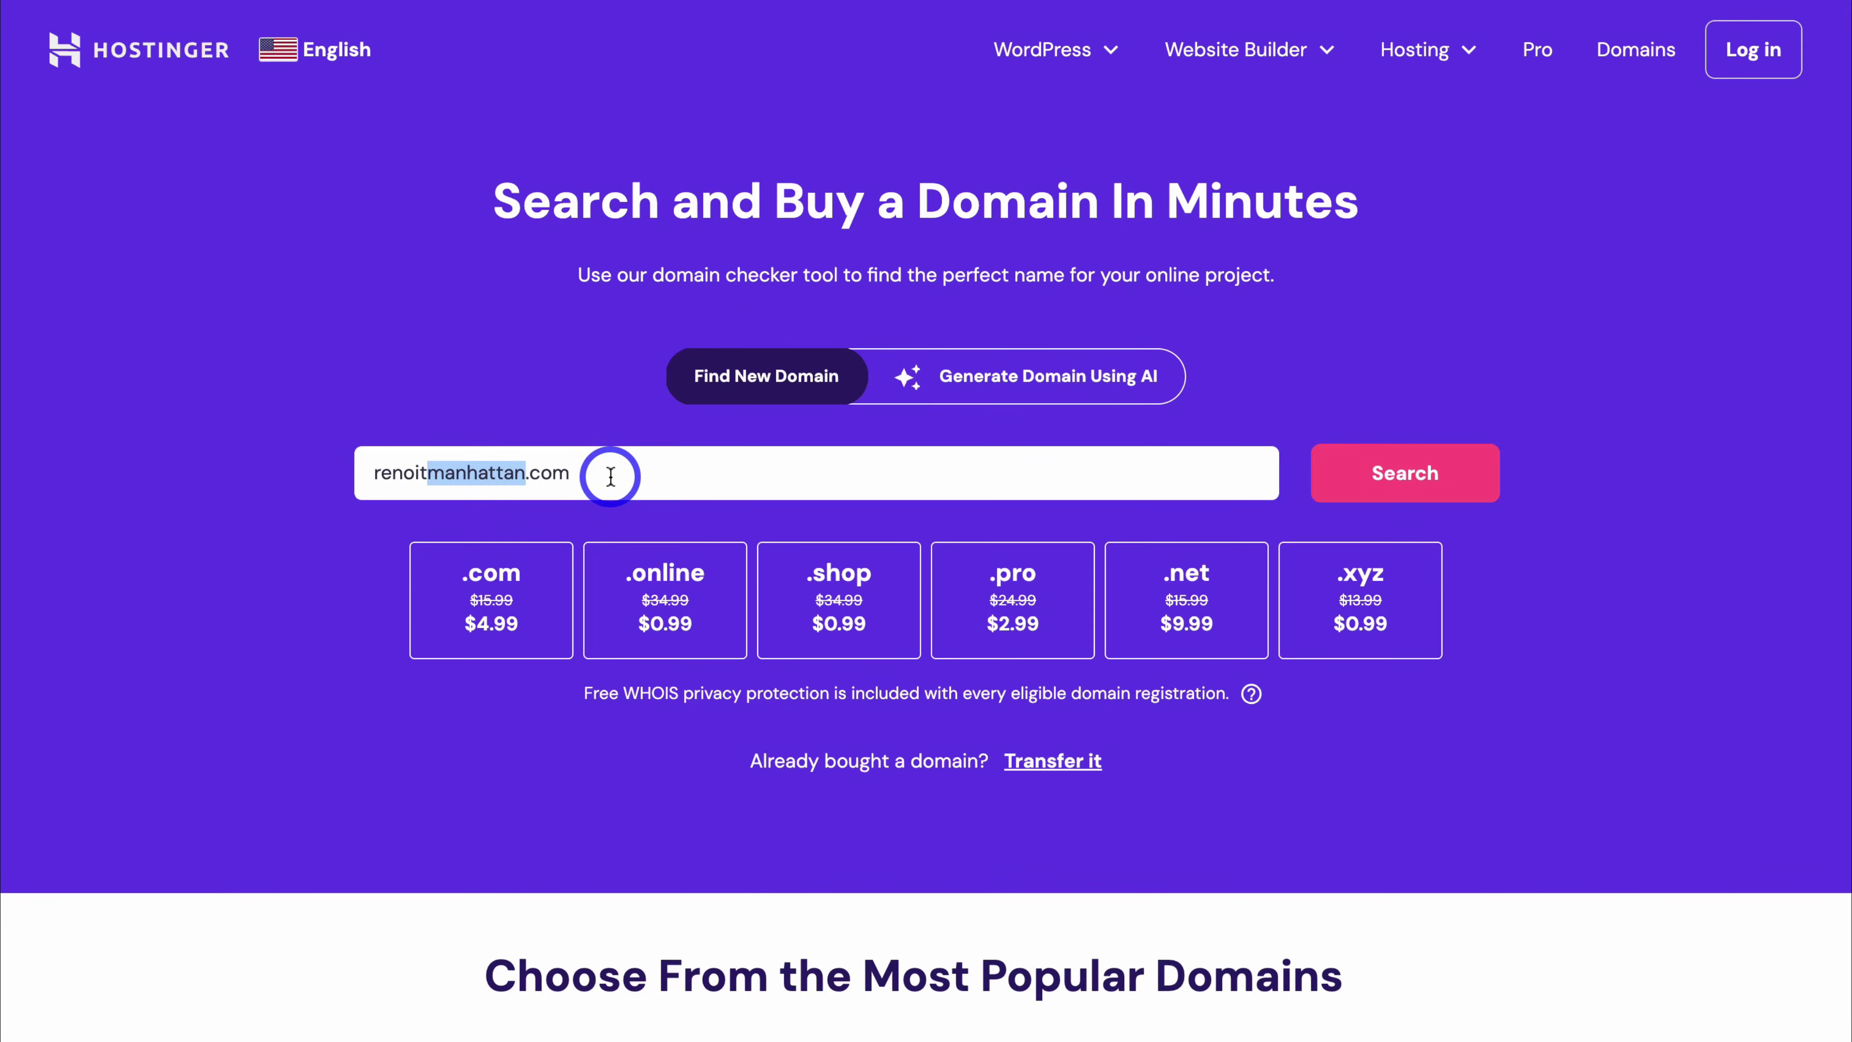
{"action": "left_click_drag", "start_coordinate": [422, 472], "coordinate": [366, 472]}
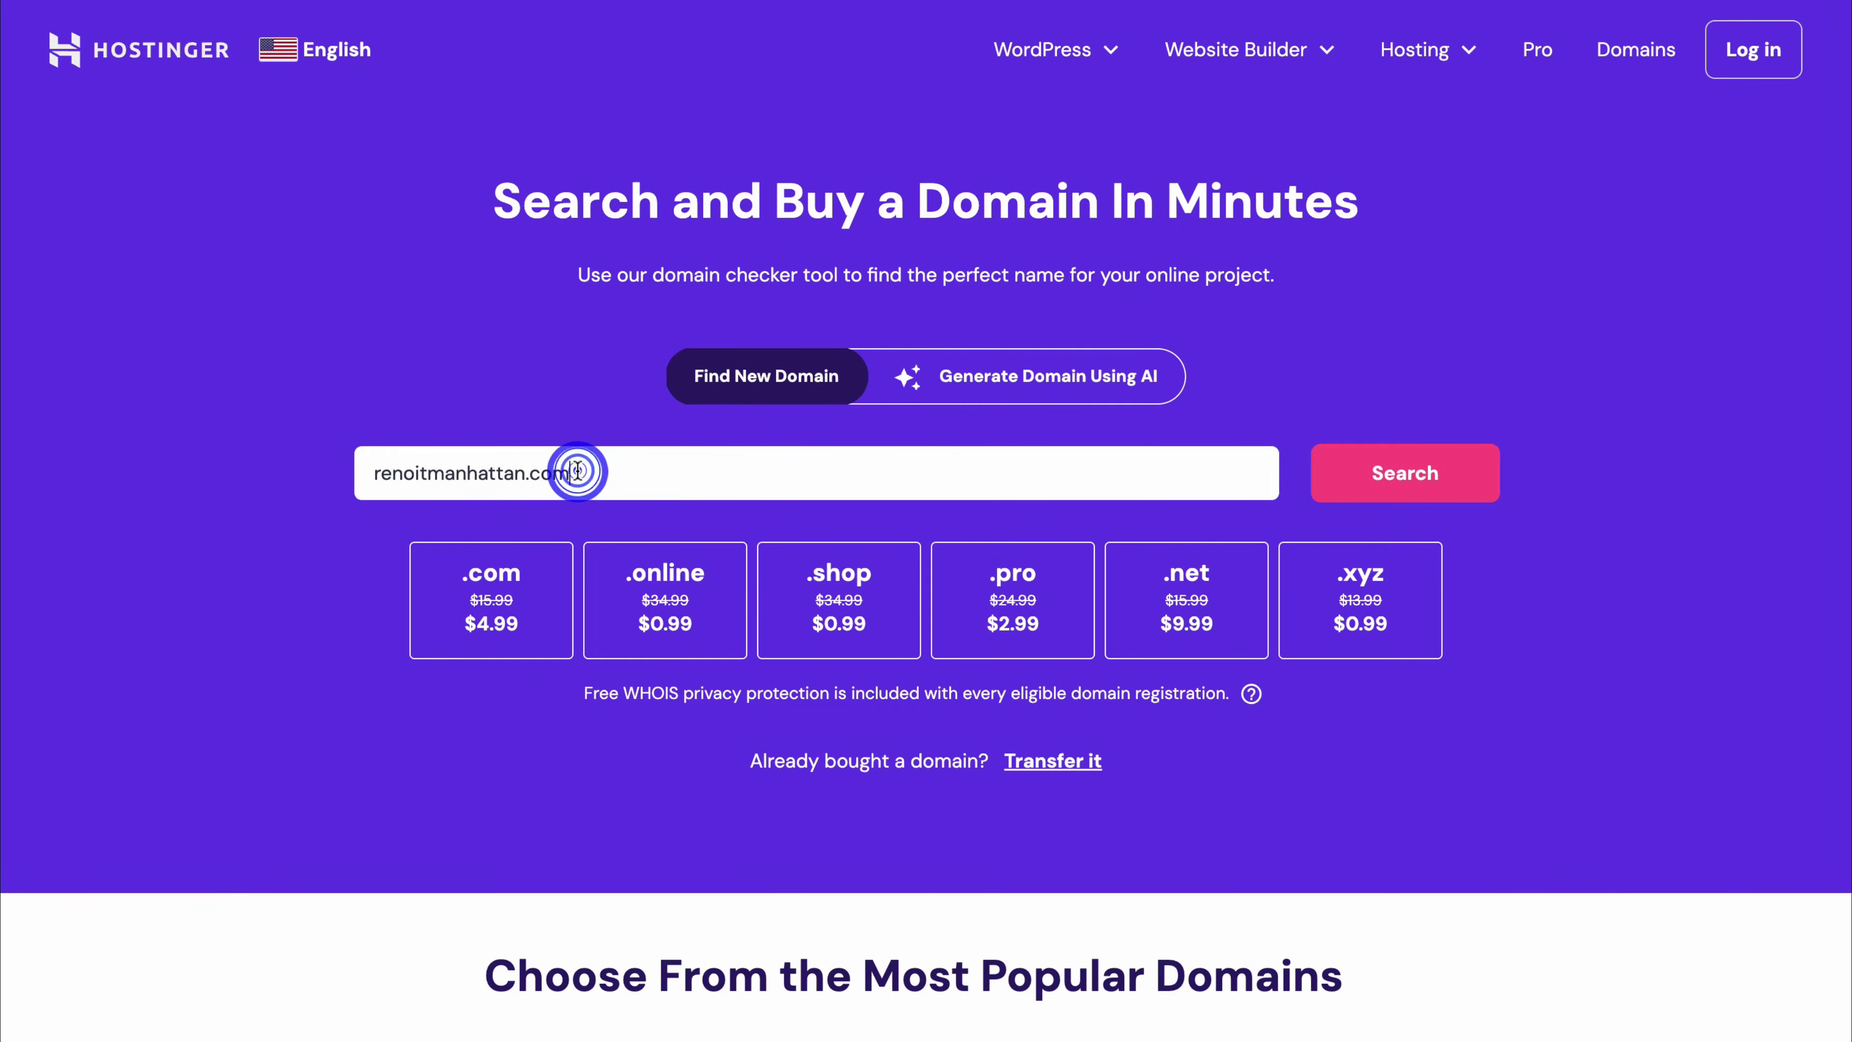
{"action": "left_click_drag", "start_coordinate": [362, 470], "coordinate": [528, 476]}
{"action": "left_click", "coordinate": [430, 471]}
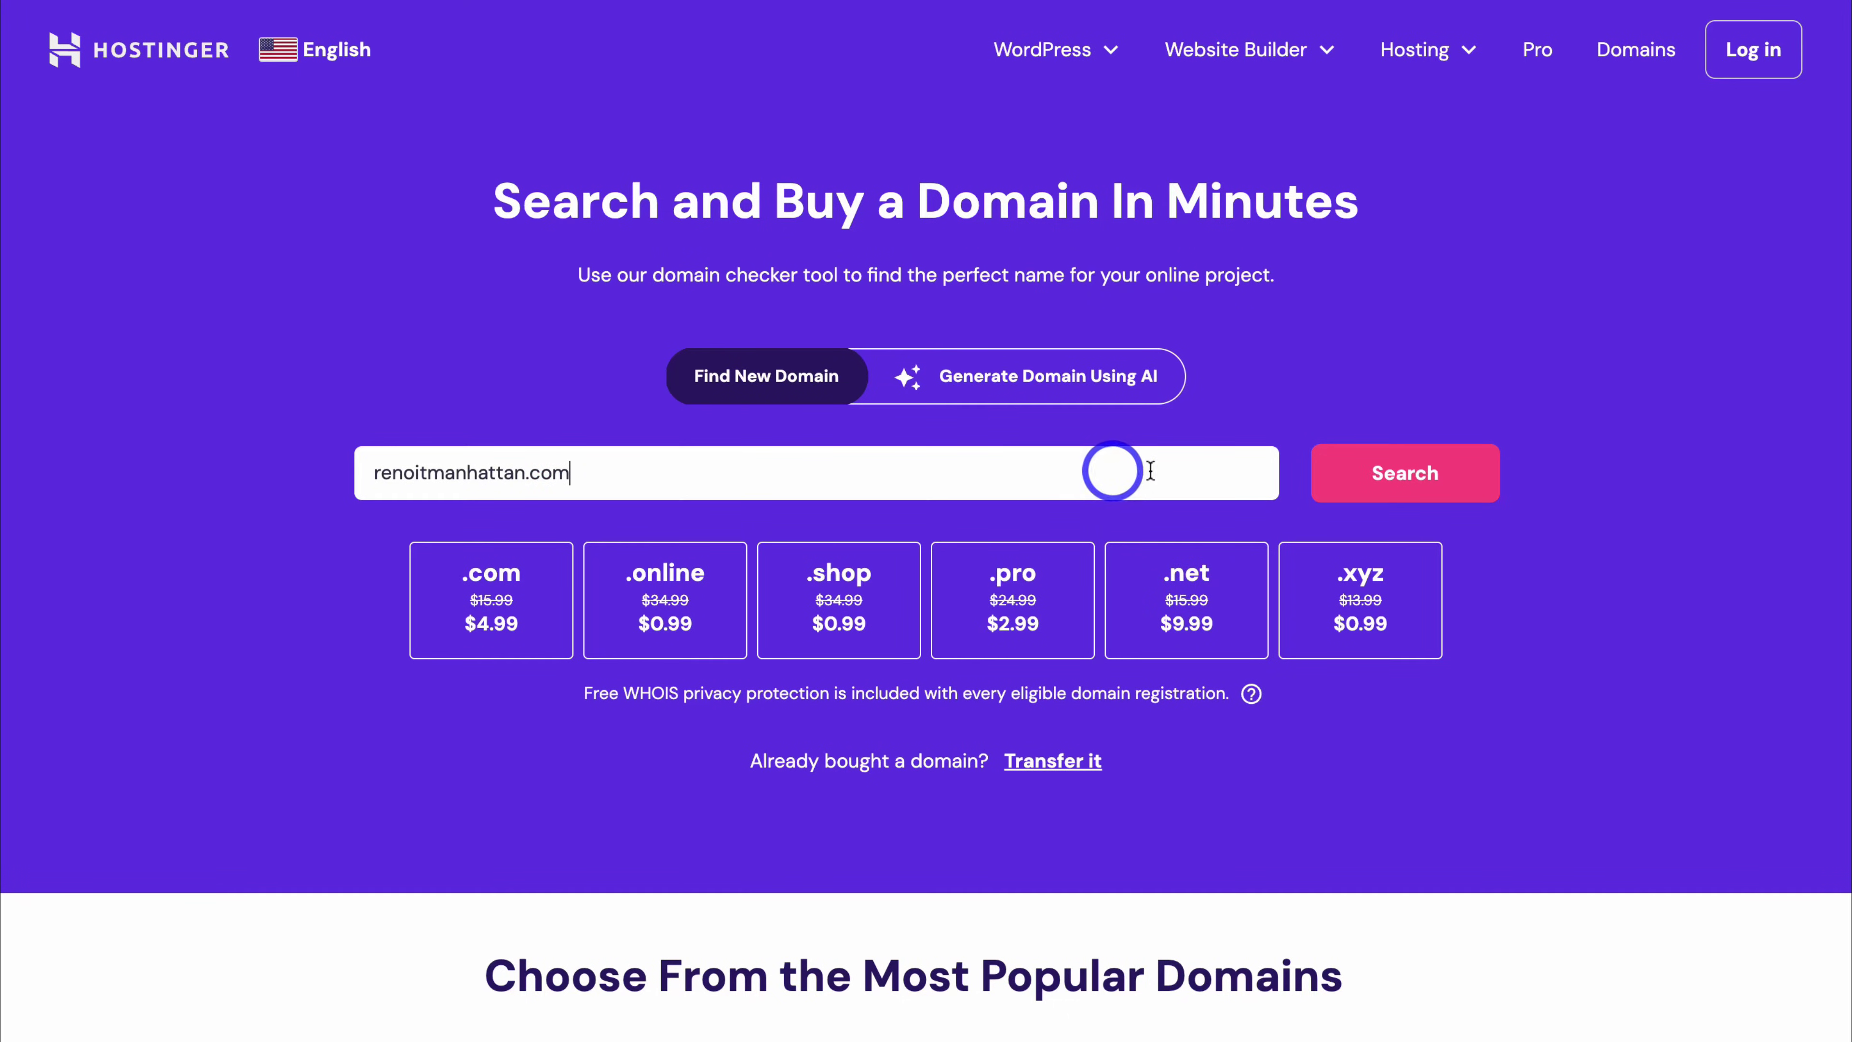
- Search for renoitmanhattan.com and add the available $4.99 first-year domain to the cart
{"action": "left_click", "coordinate": [1397, 473]}
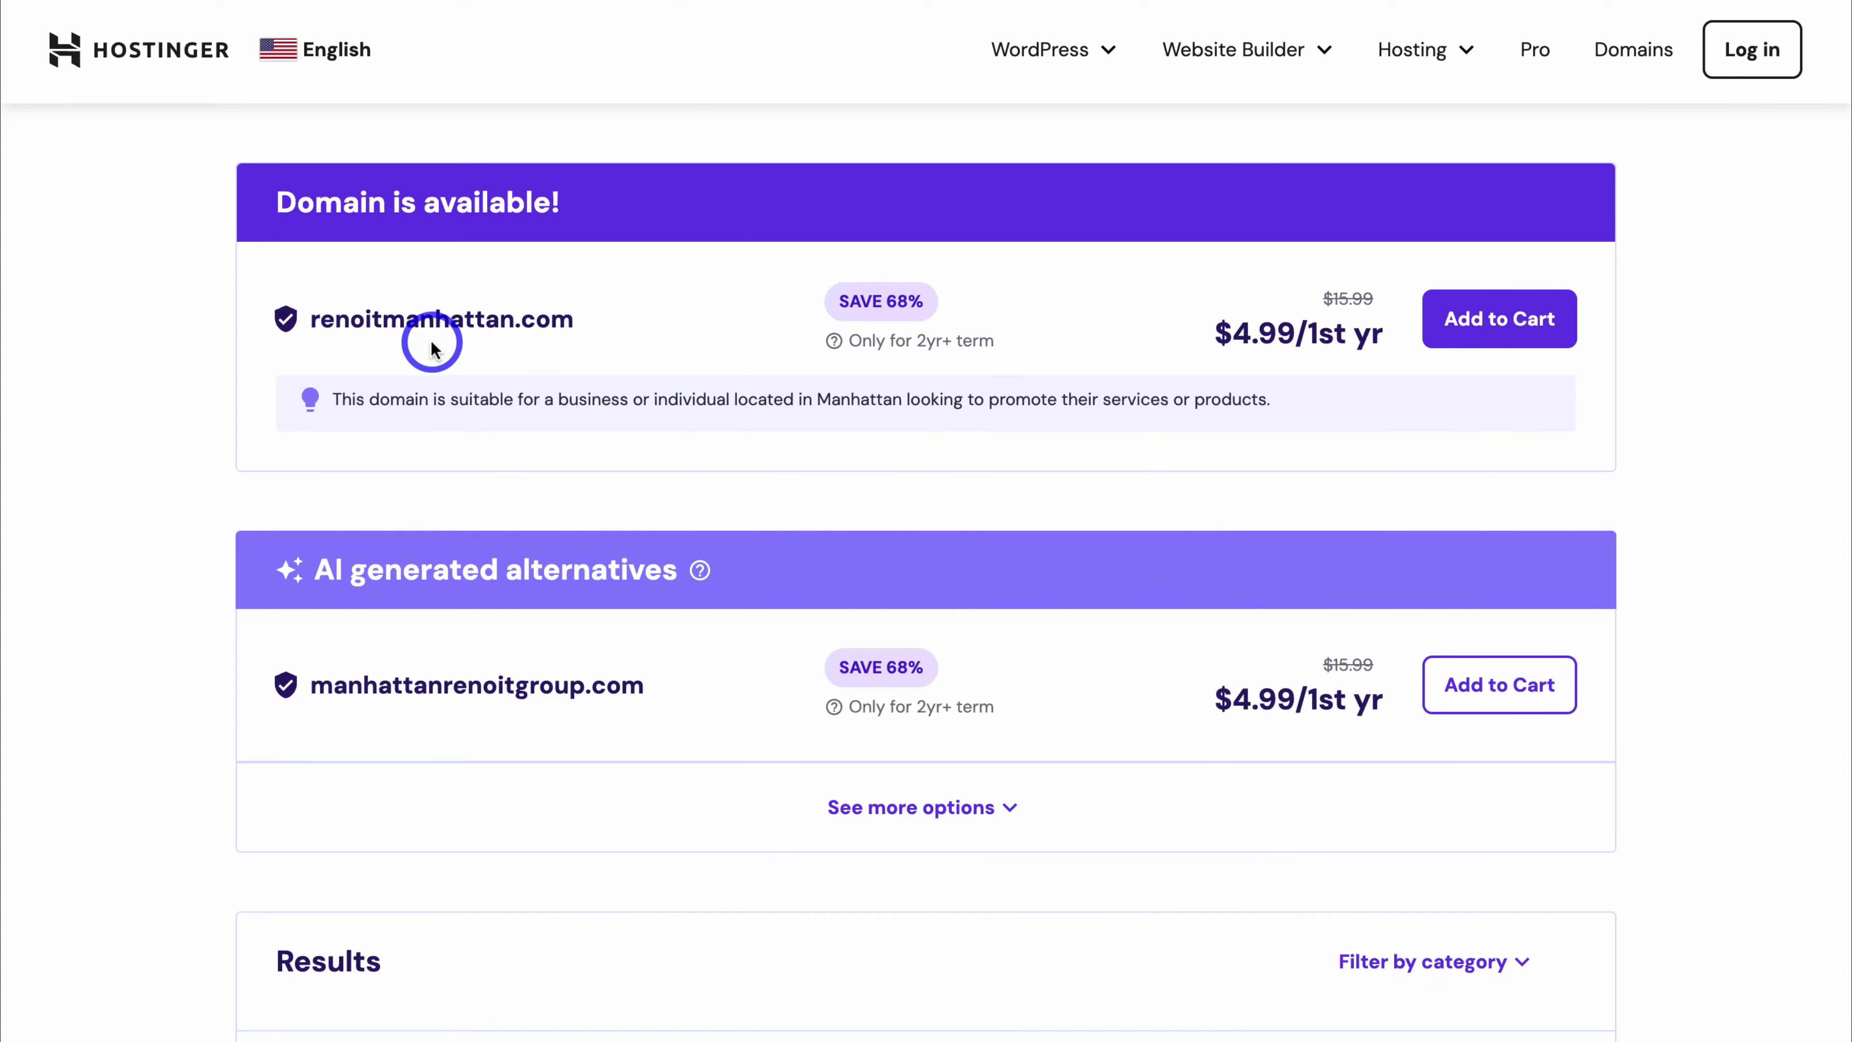
{"action": "scroll", "coordinate": [591, 281], "scroll_direction": "down", "scroll_amount": 8}
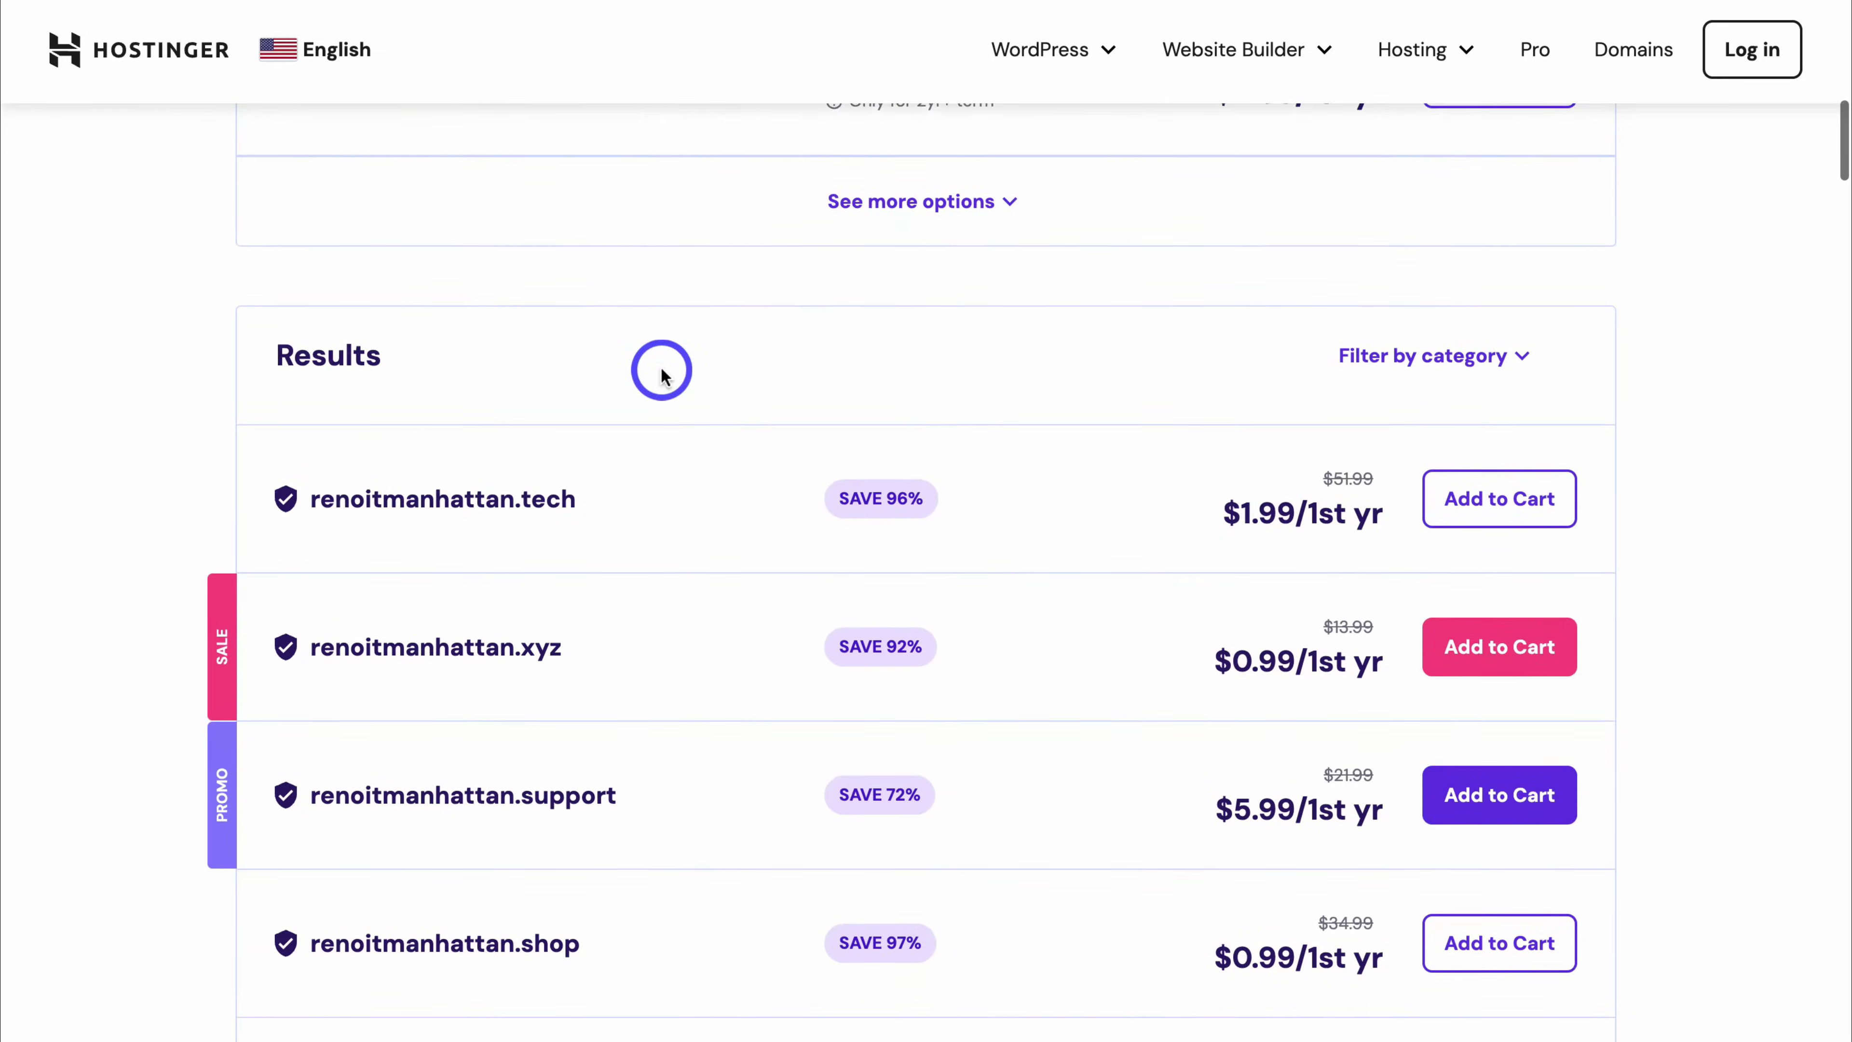
{"action": "scroll", "coordinate": [662, 373], "scroll_direction": "down", "scroll_amount": 8}
{"action": "scroll", "coordinate": [662, 374], "scroll_direction": "up", "scroll_amount": 20}
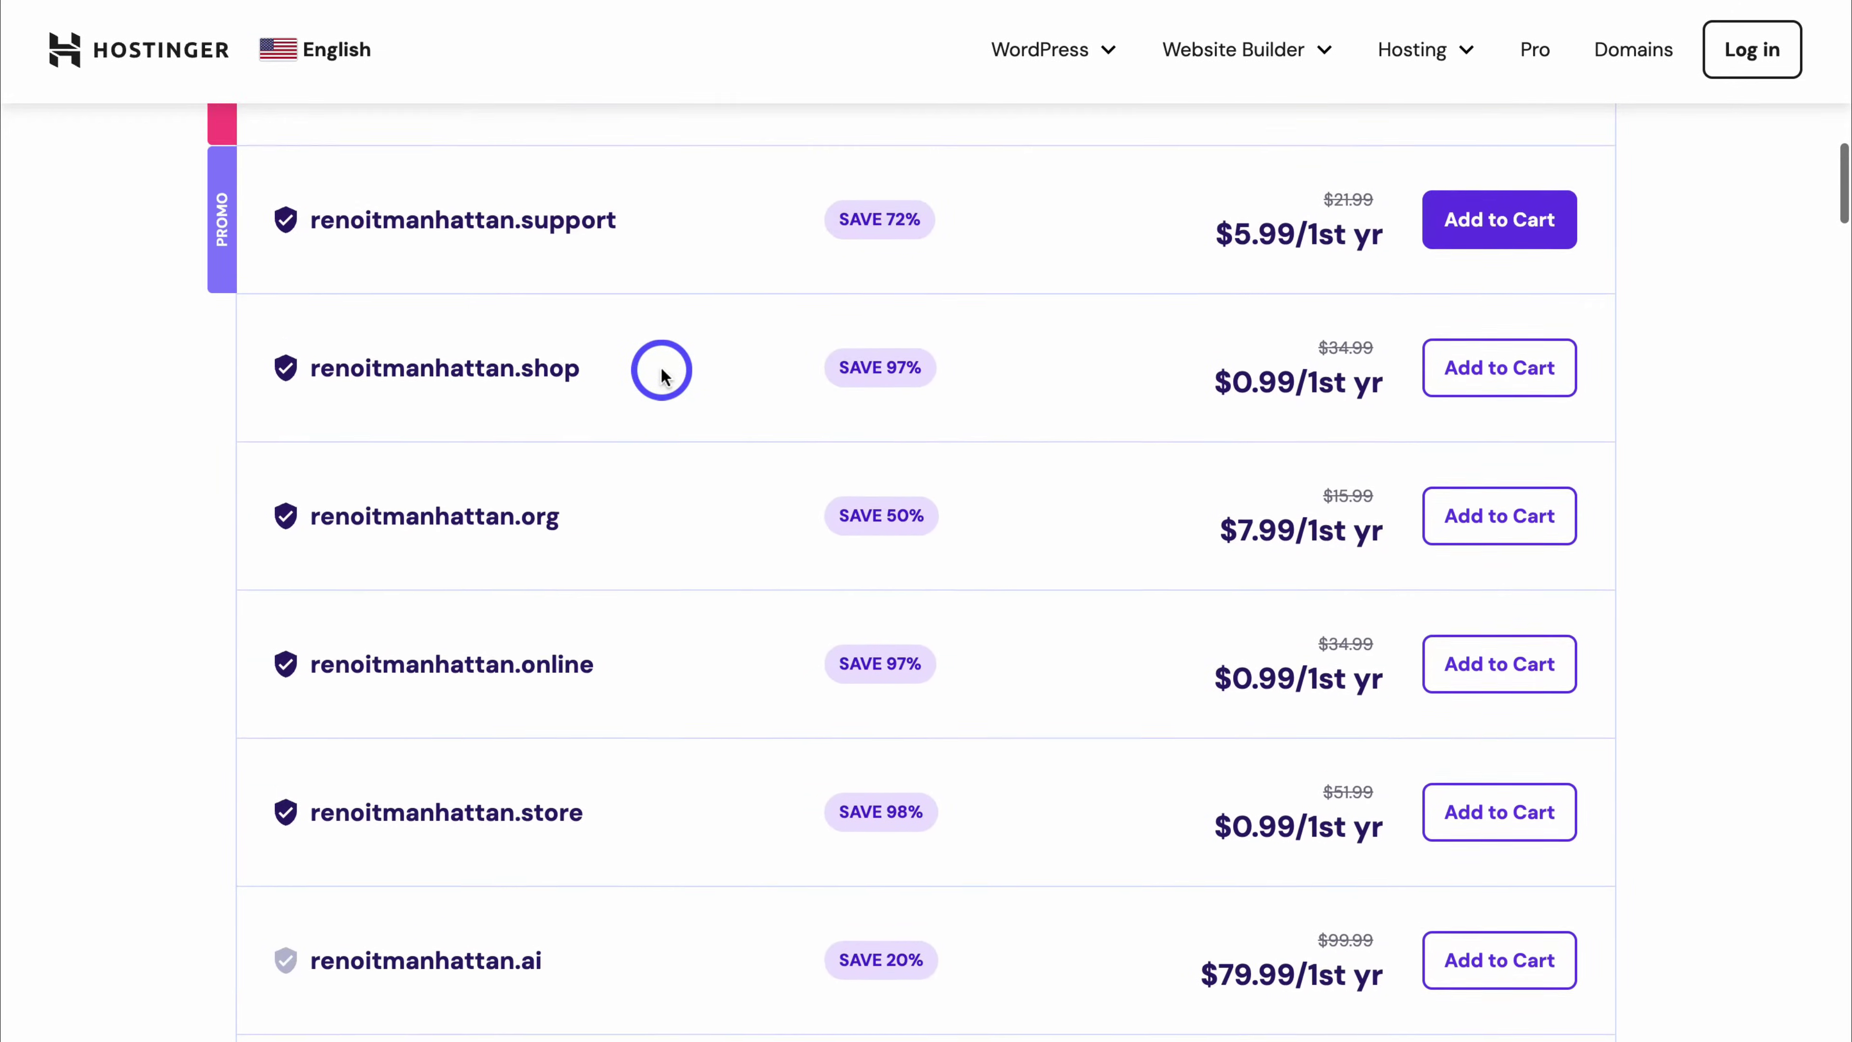
{"action": "scroll", "coordinate": [661, 373], "scroll_direction": "up", "scroll_amount": 3}
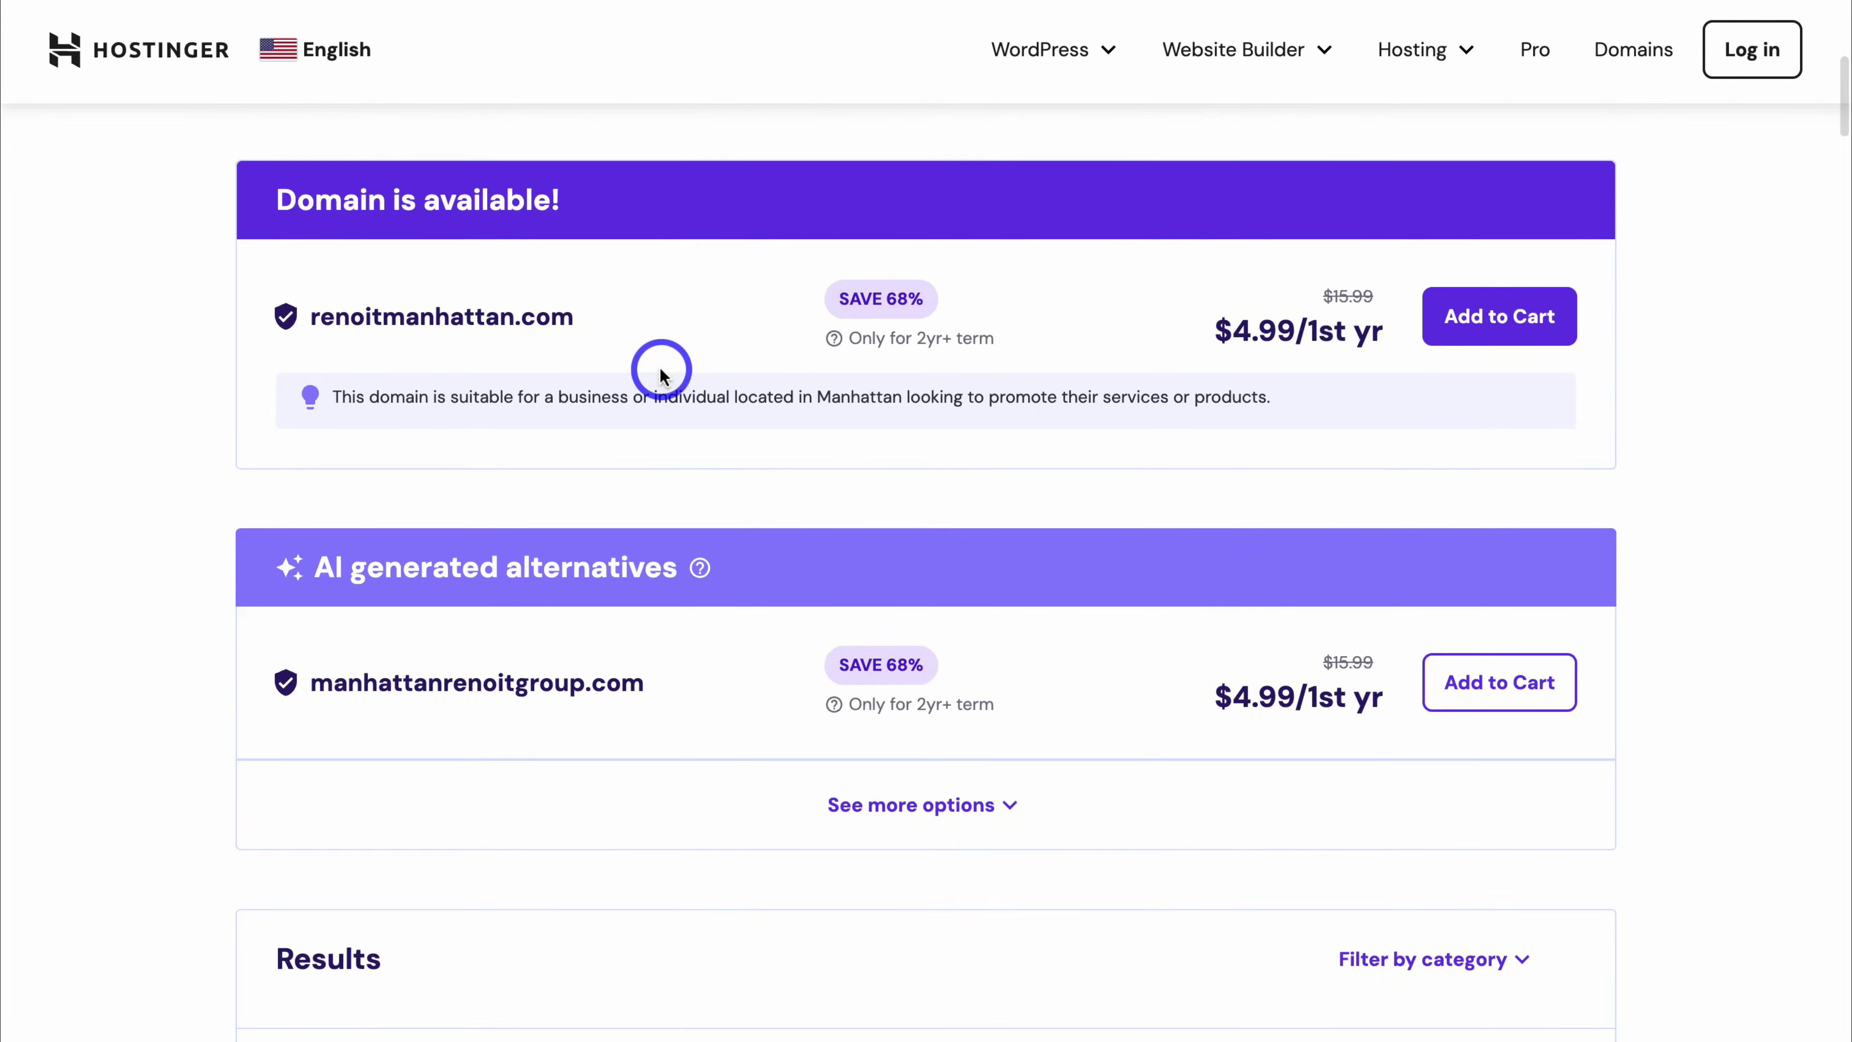
{"action": "left_click", "coordinate": [1458, 315]}
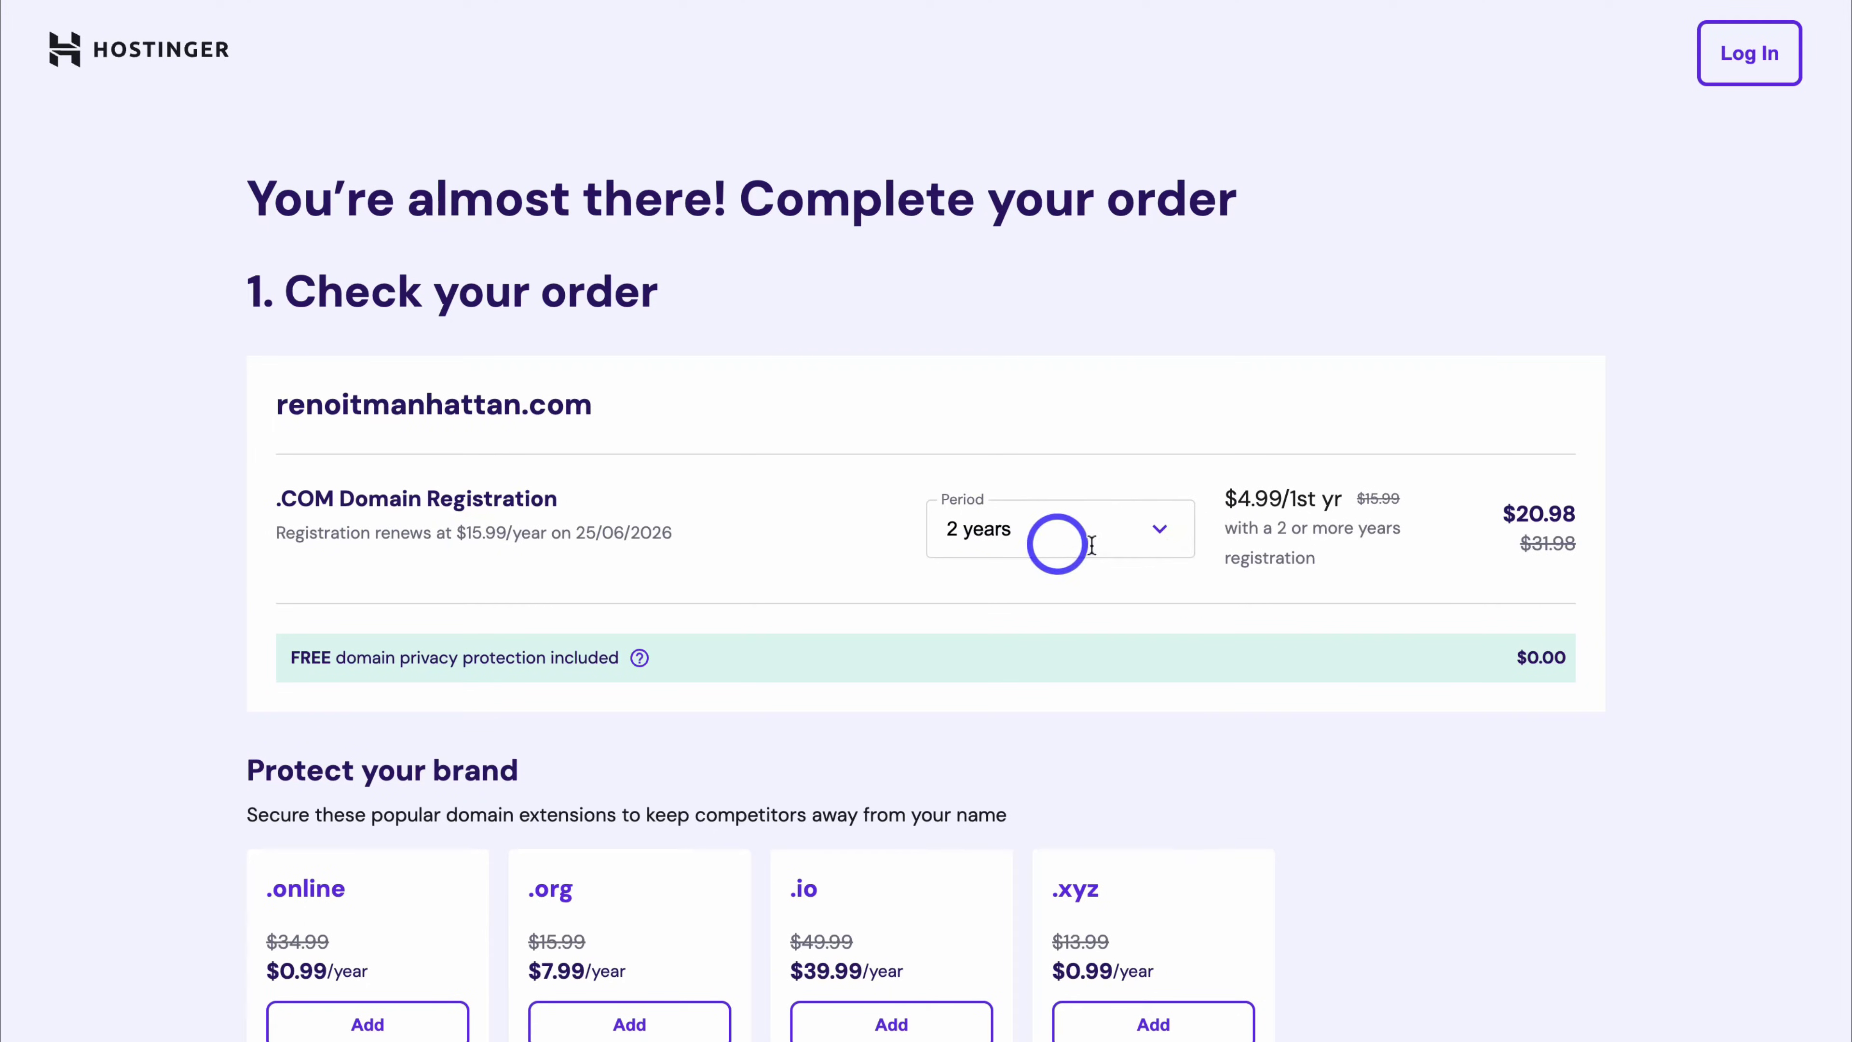
- Set the renoitmanhattan.com registration period to 3 years and review the checkout page
{"action": "left_click", "coordinate": [1167, 531]}
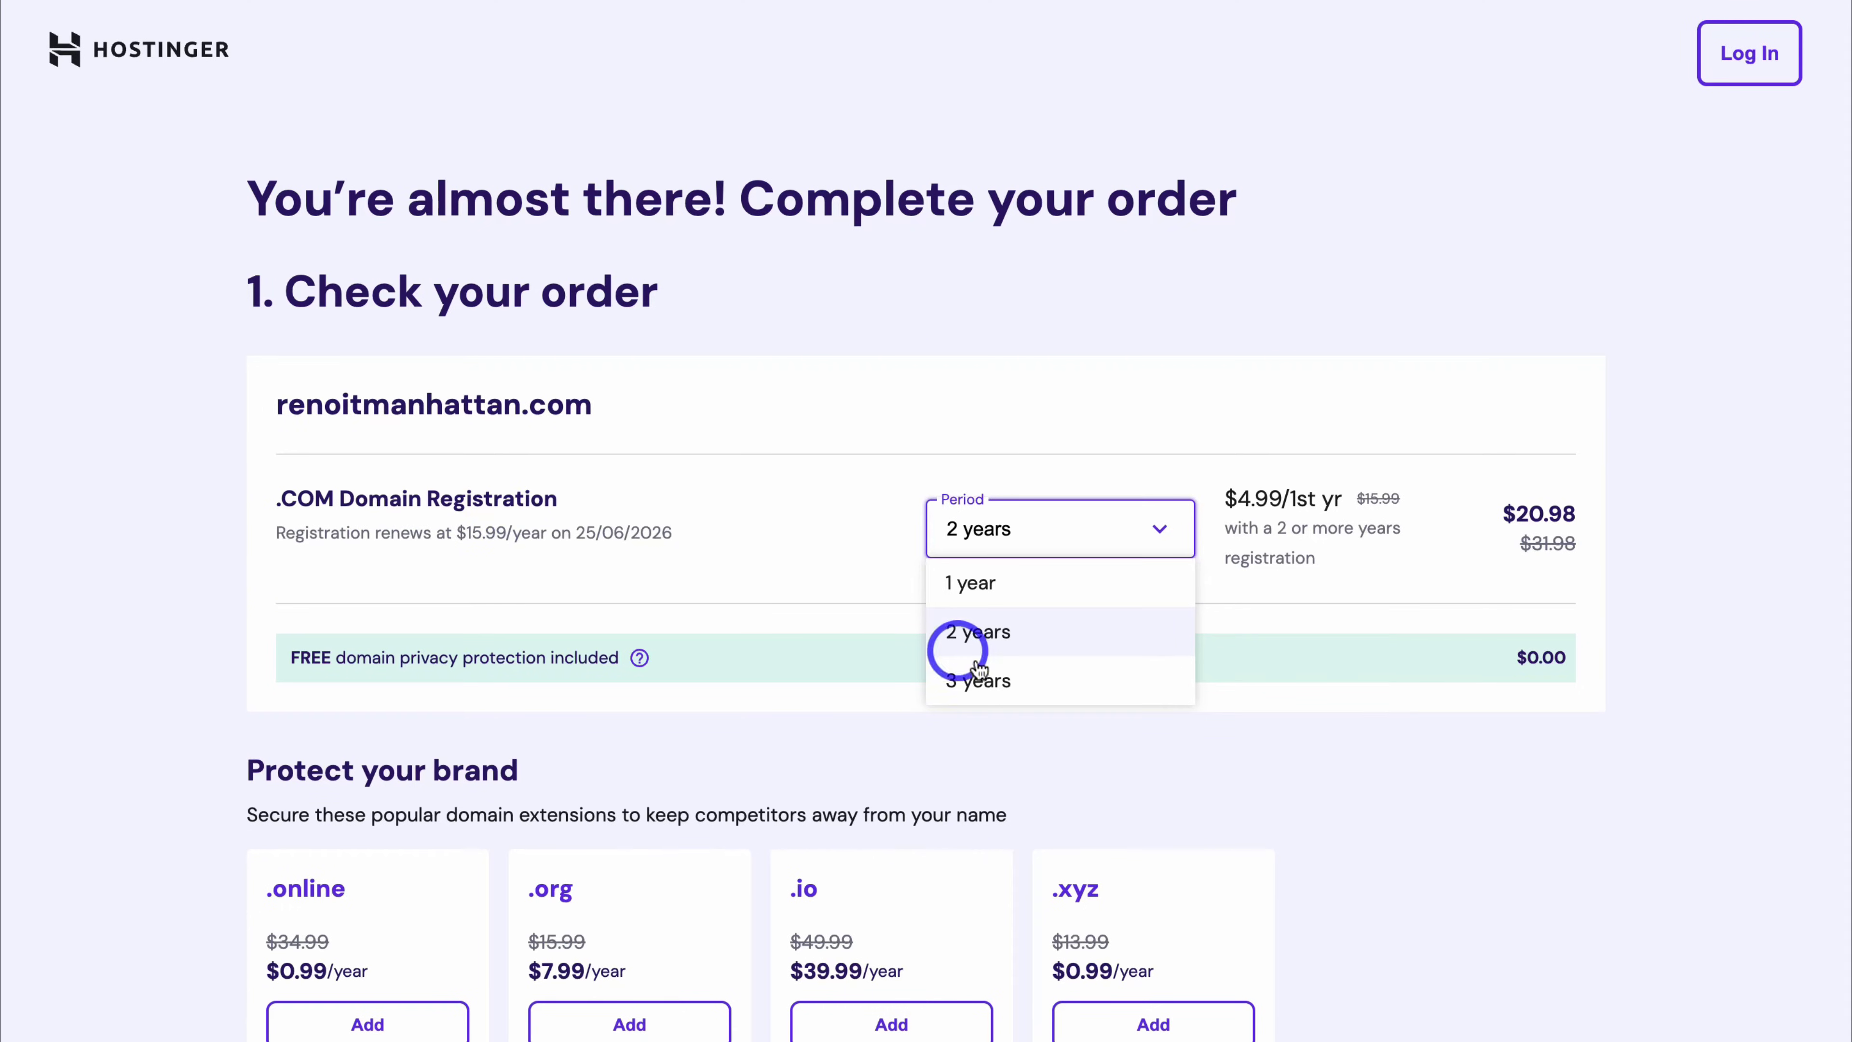
{"action": "left_click", "coordinate": [1059, 691]}
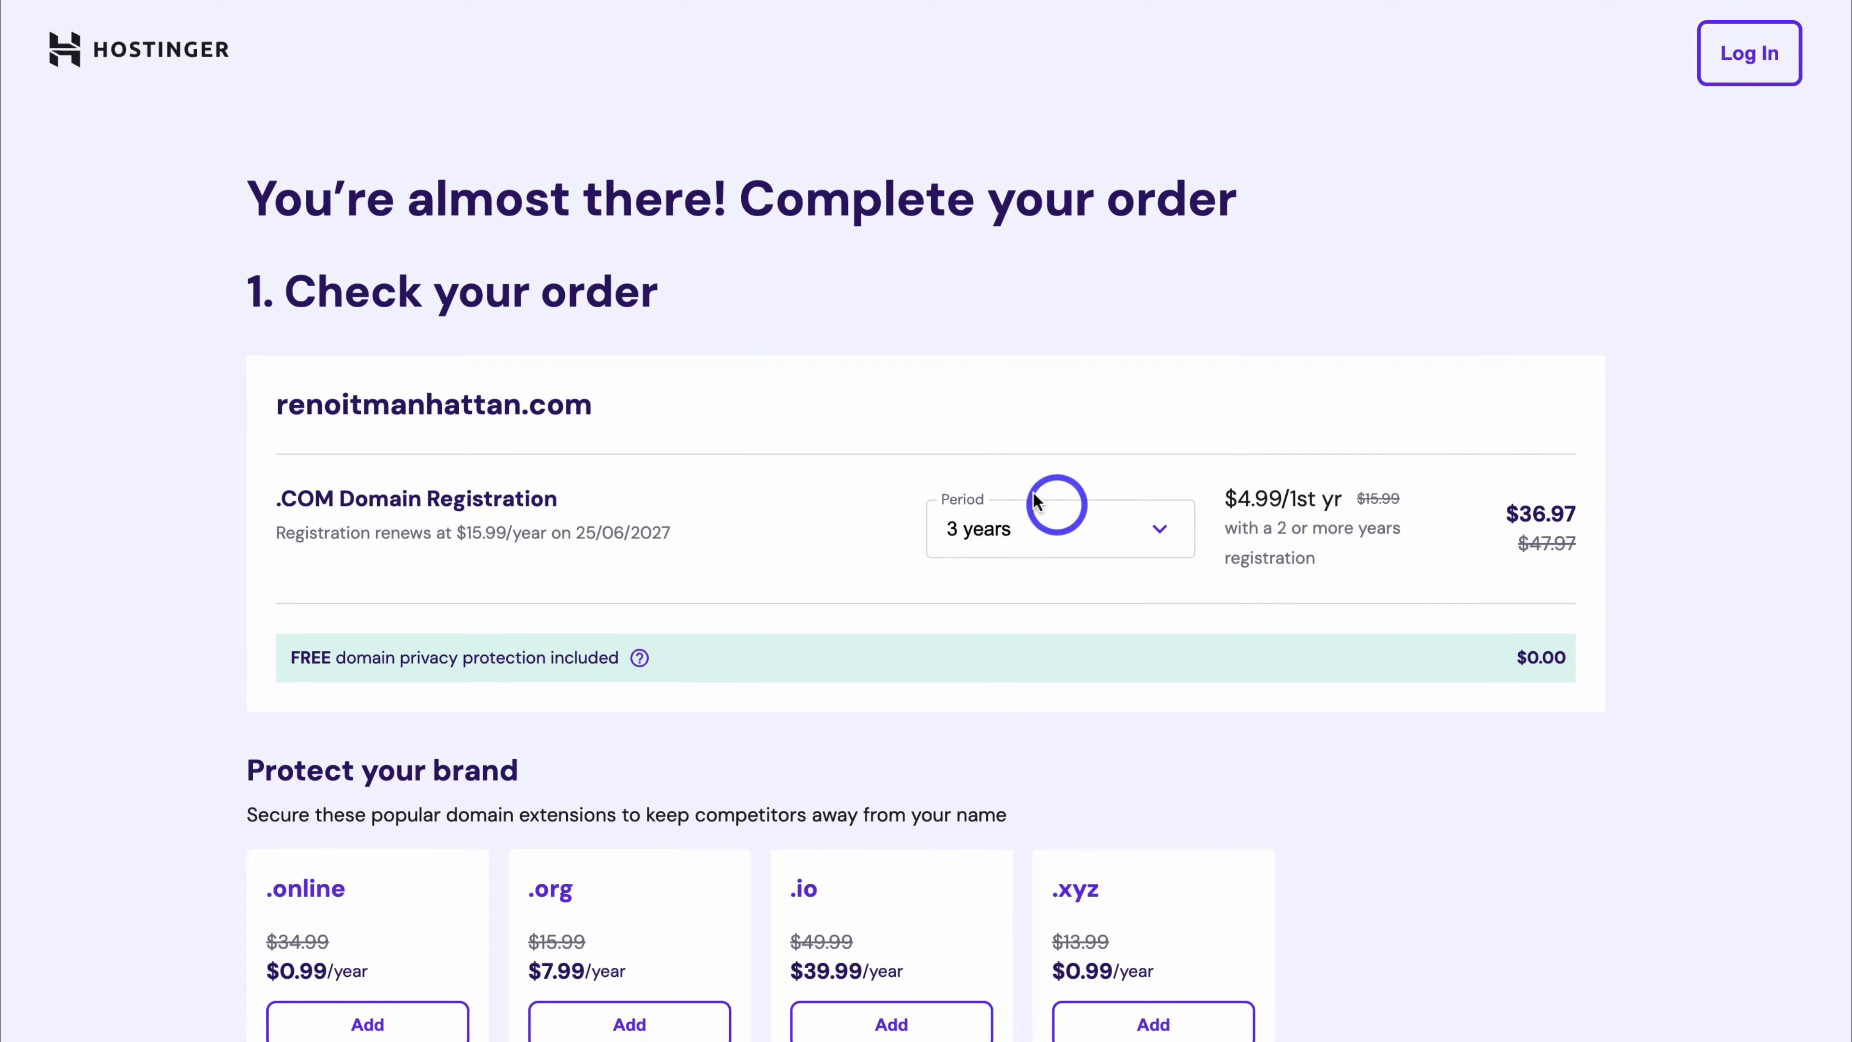
{"action": "scroll", "coordinate": [1044, 547], "scroll_direction": "down", "scroll_amount": 10}
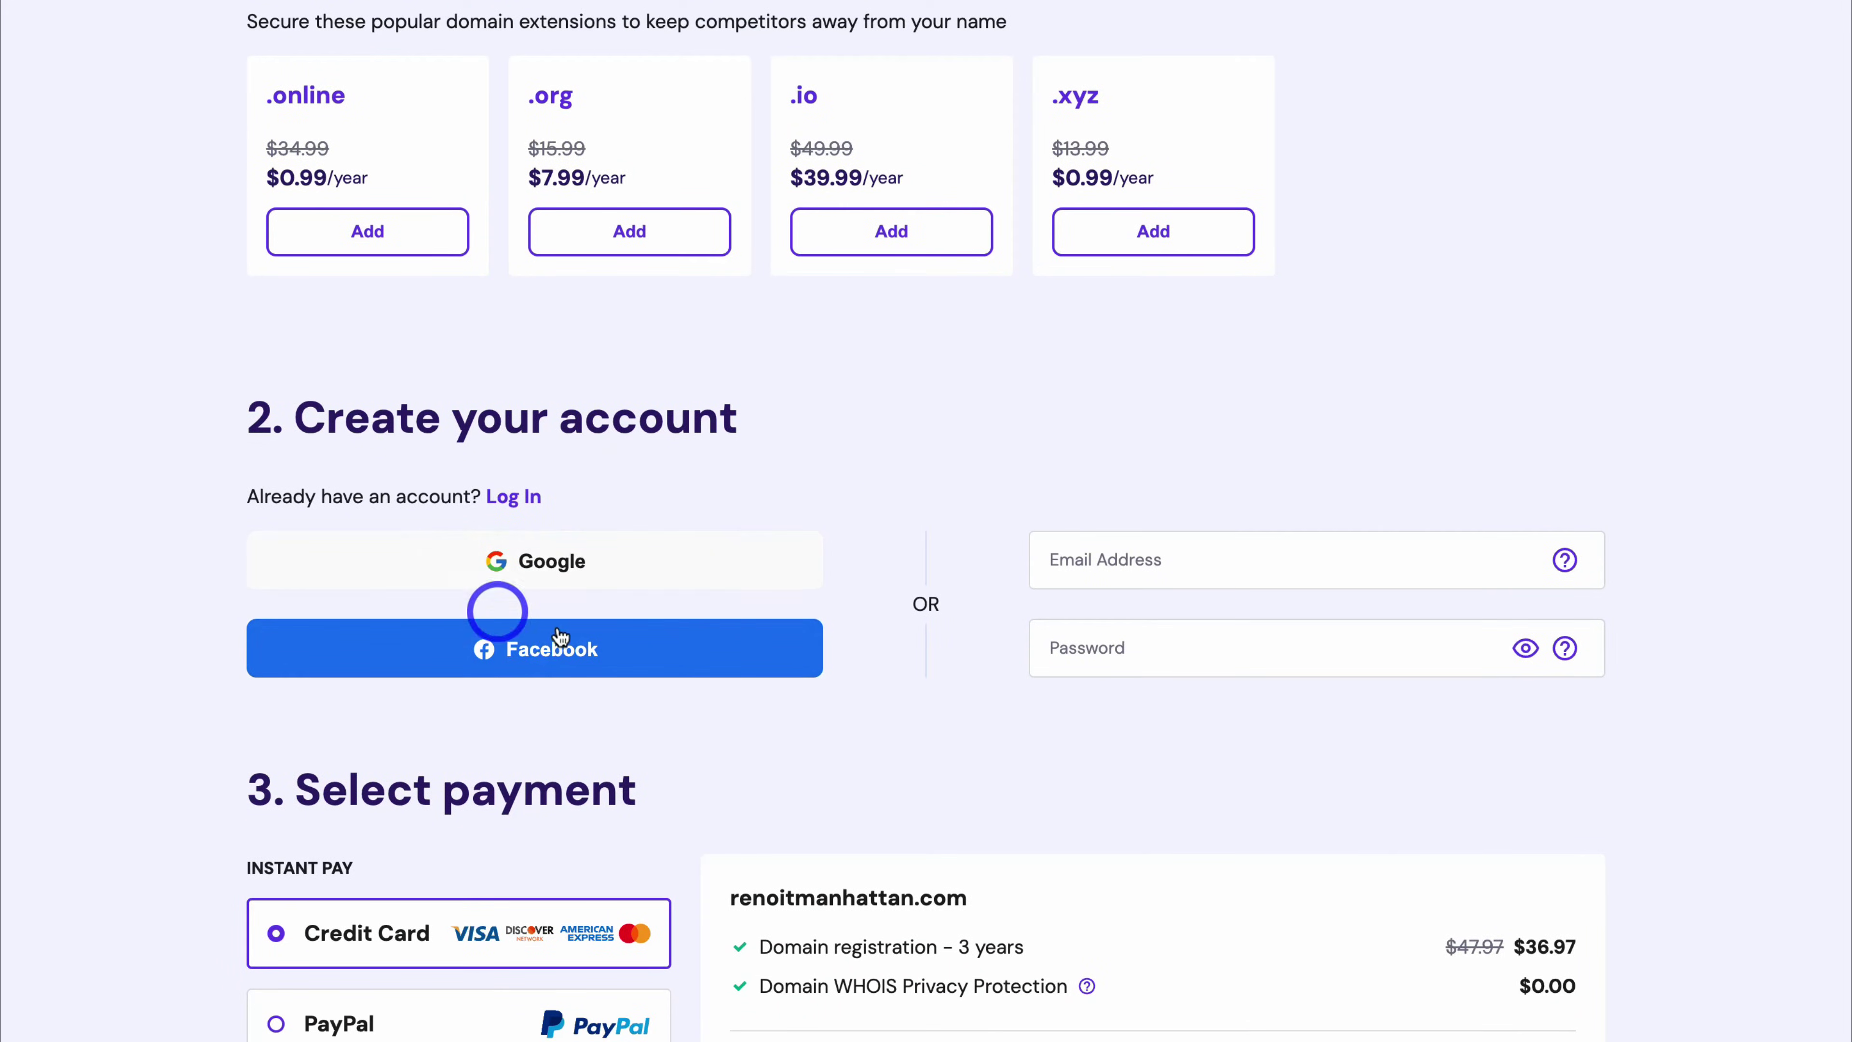
{"action": "scroll", "coordinate": [1161, 641], "scroll_direction": "down", "scroll_amount": 5}
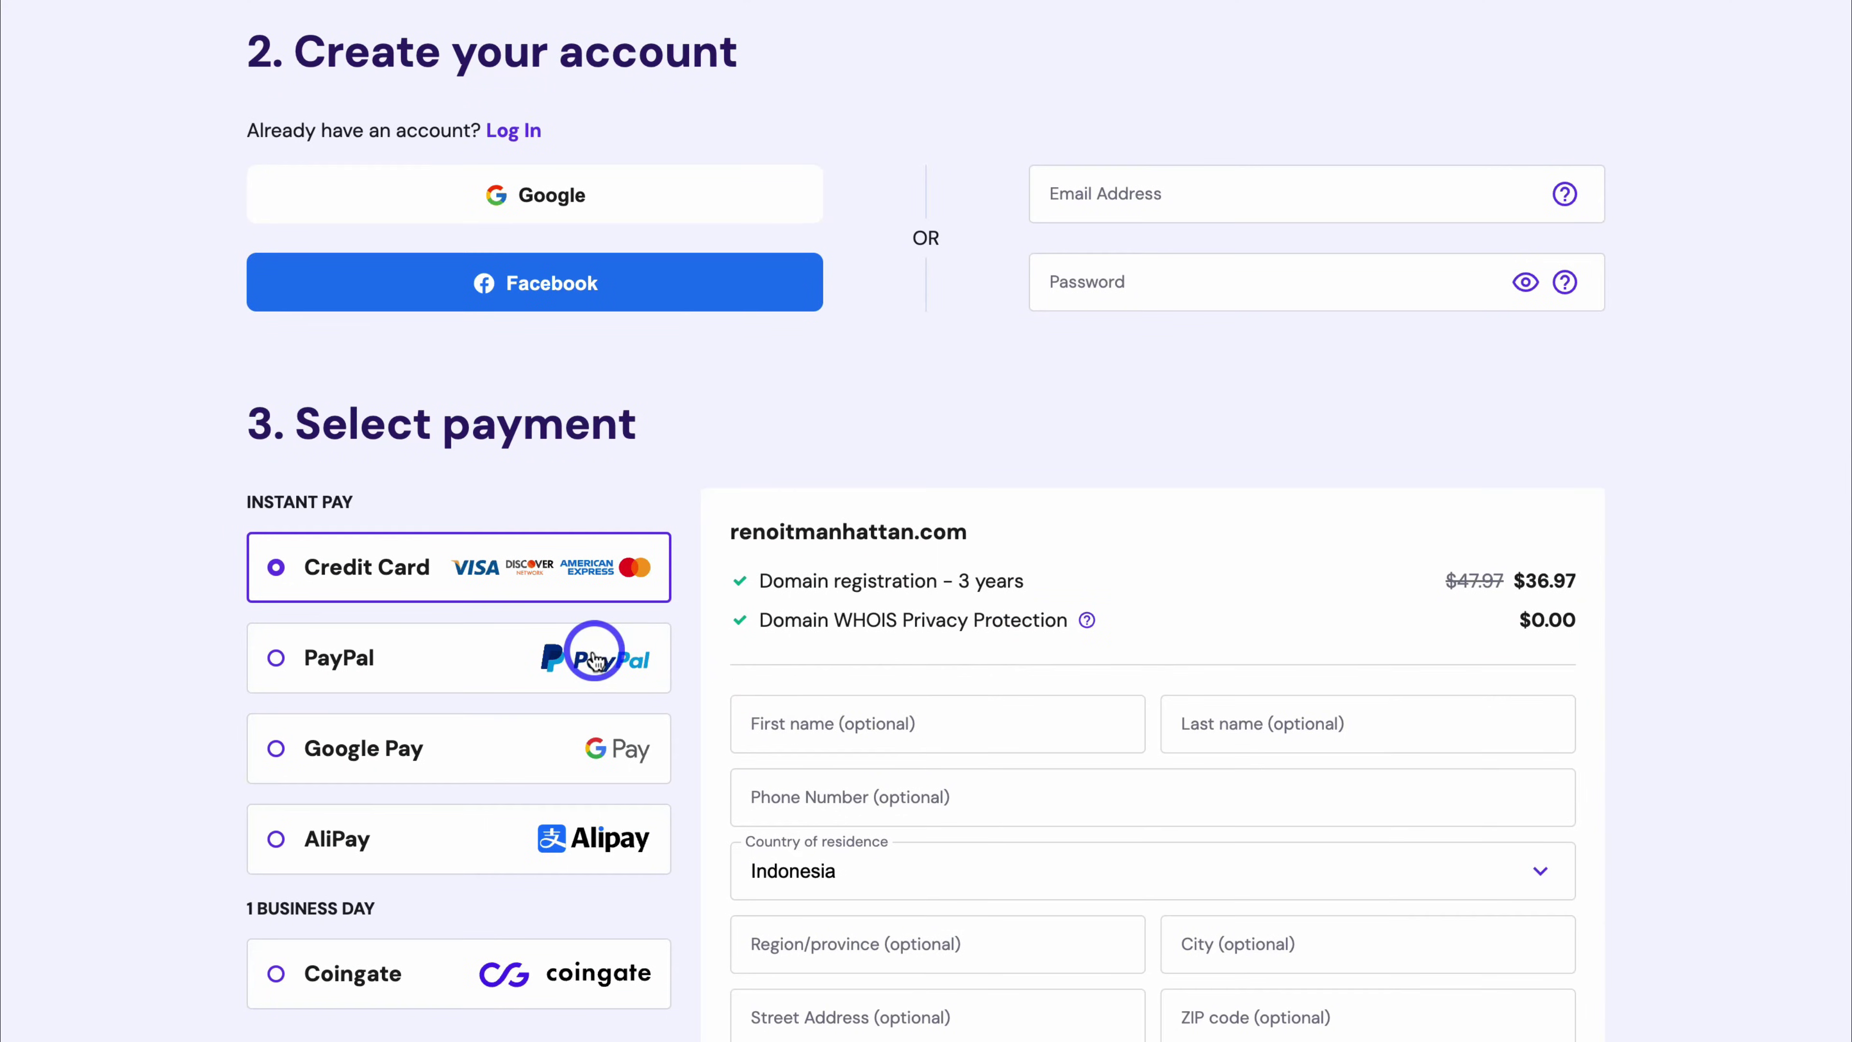
{"action": "scroll", "coordinate": [1066, 665], "scroll_direction": "down", "scroll_amount": 5}
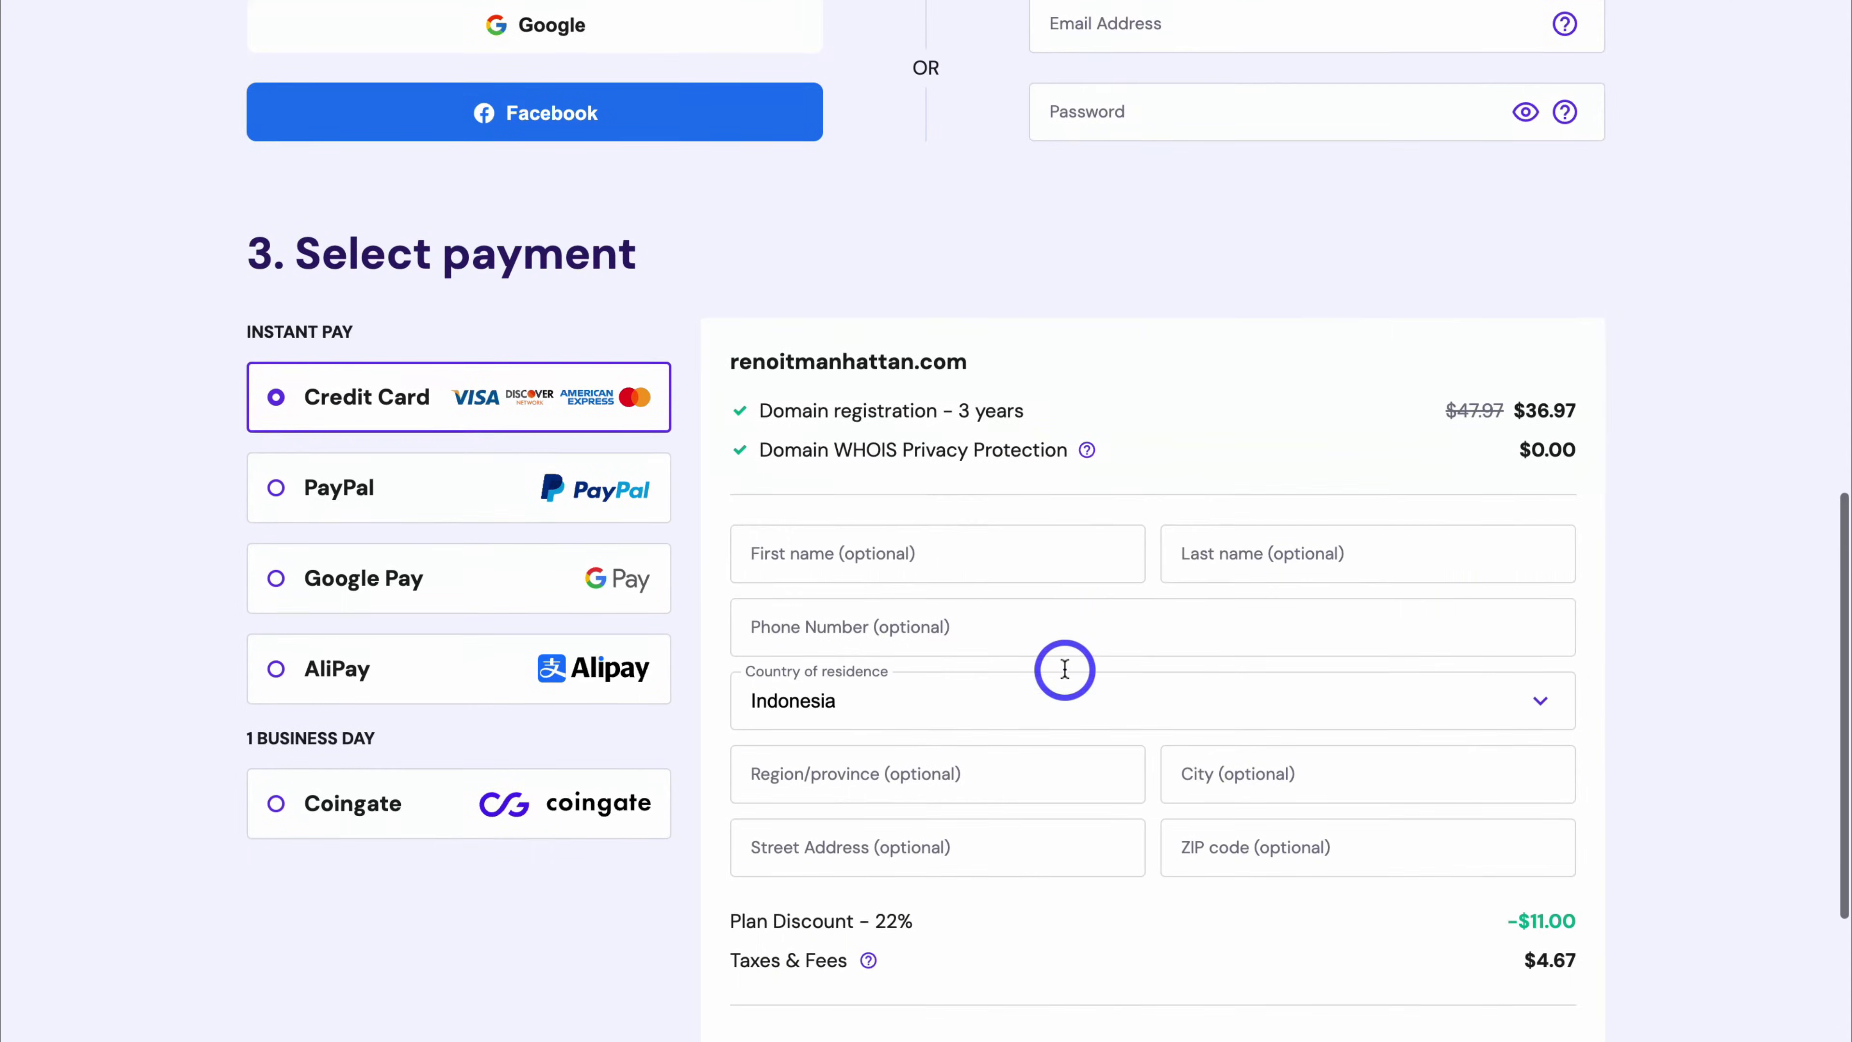
{"action": "scroll", "coordinate": [1065, 671], "scroll_direction": "down", "scroll_amount": 3}
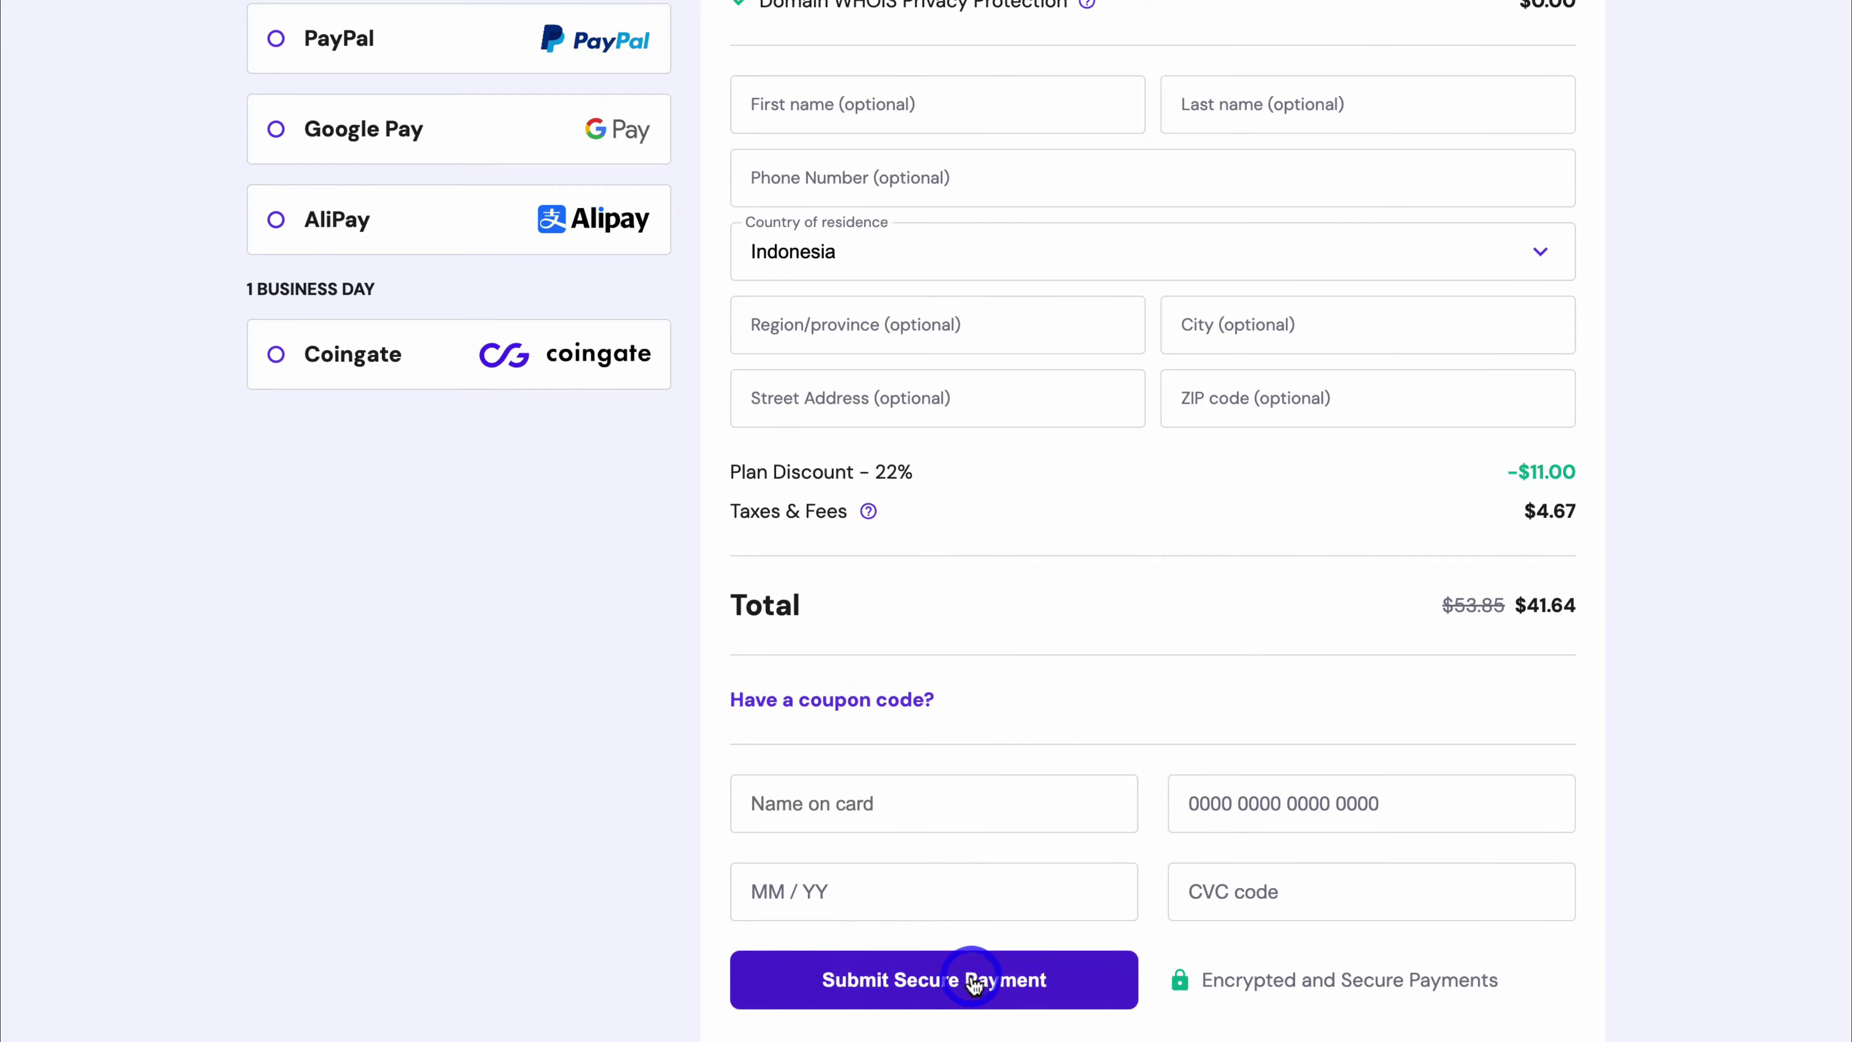
{"action": "scroll", "coordinate": [1028, 986], "scroll_direction": "up", "scroll_amount": 10}
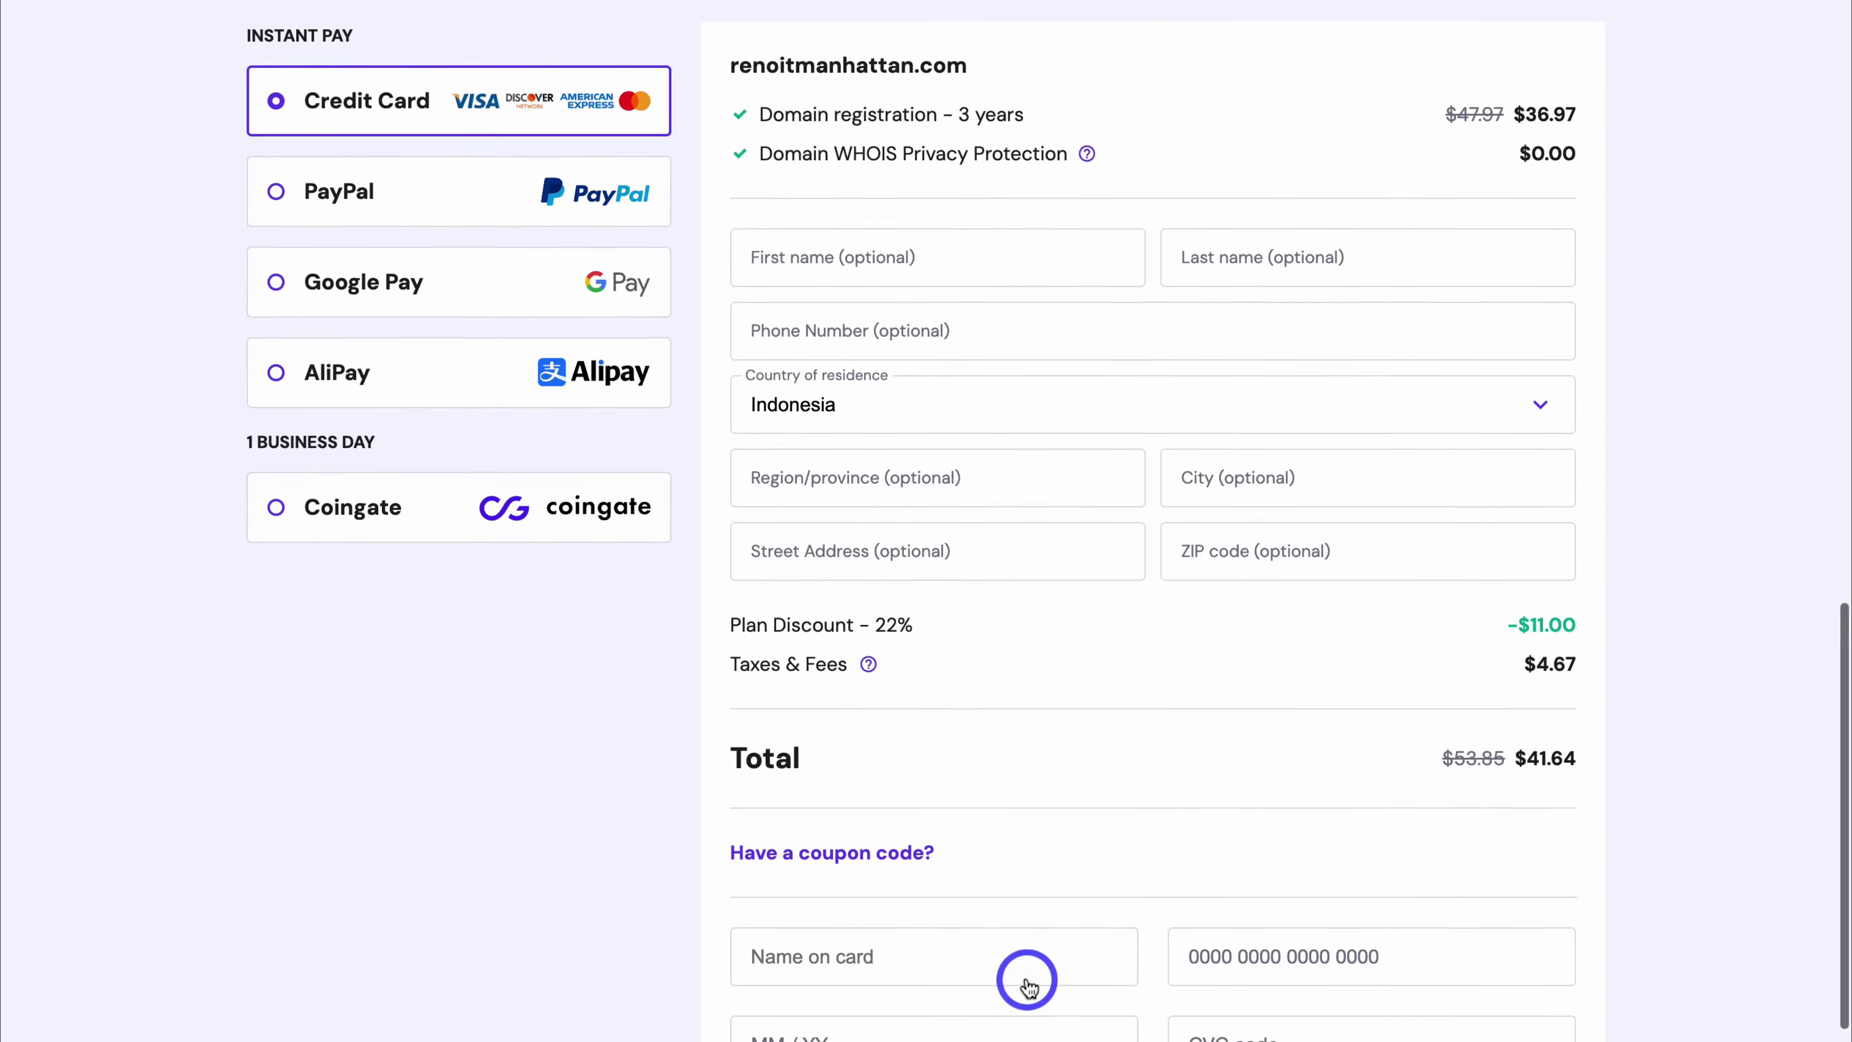
{"action": "scroll", "coordinate": [1027, 981], "scroll_direction": "down", "scroll_amount": 2}
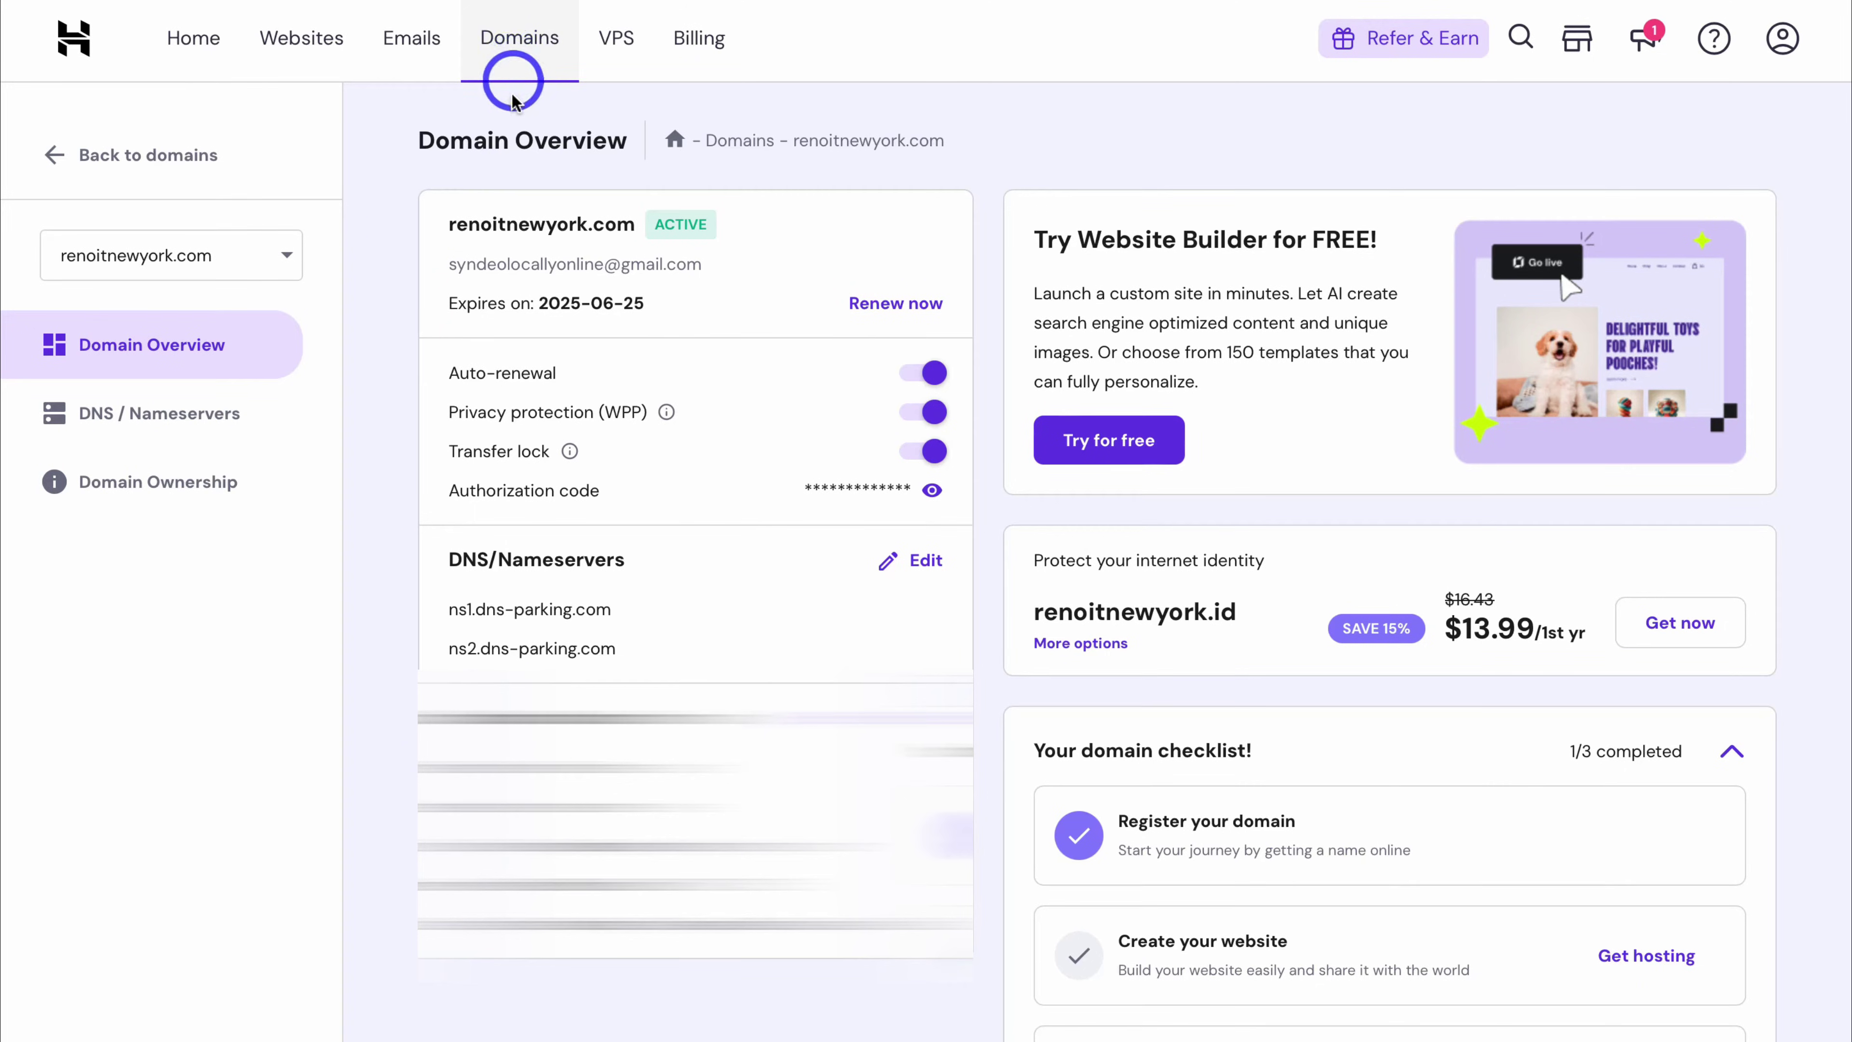
- Select the domain name renoitnewyork.com on its overview page to copy it
{"action": "left_click_drag", "start_coordinate": [446, 230], "coordinate": [674, 212]}
{"action": "key", "text": "ctrl+c"}
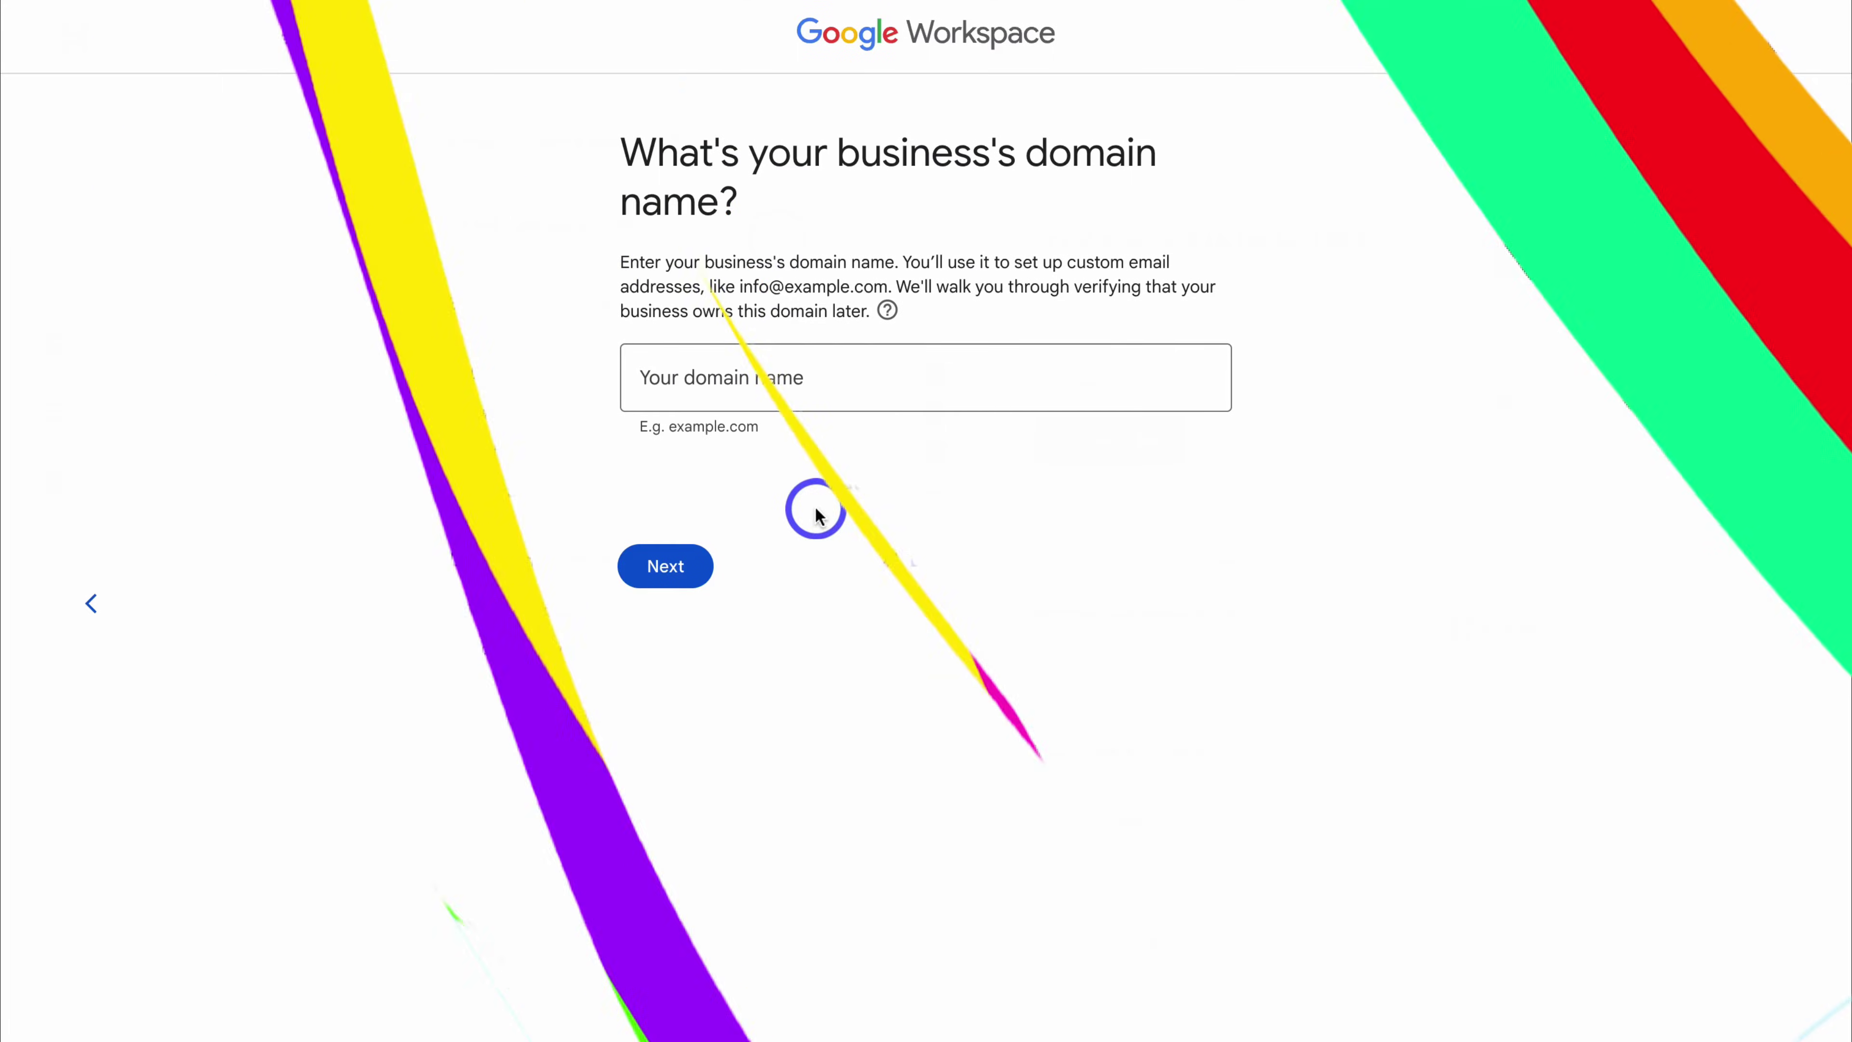
- Enter renoitnewyork.com as the business domain and confirm using it for the account
{"action": "left_click", "coordinate": [729, 377]}
{"action": "key", "text": "ctrl+v"}
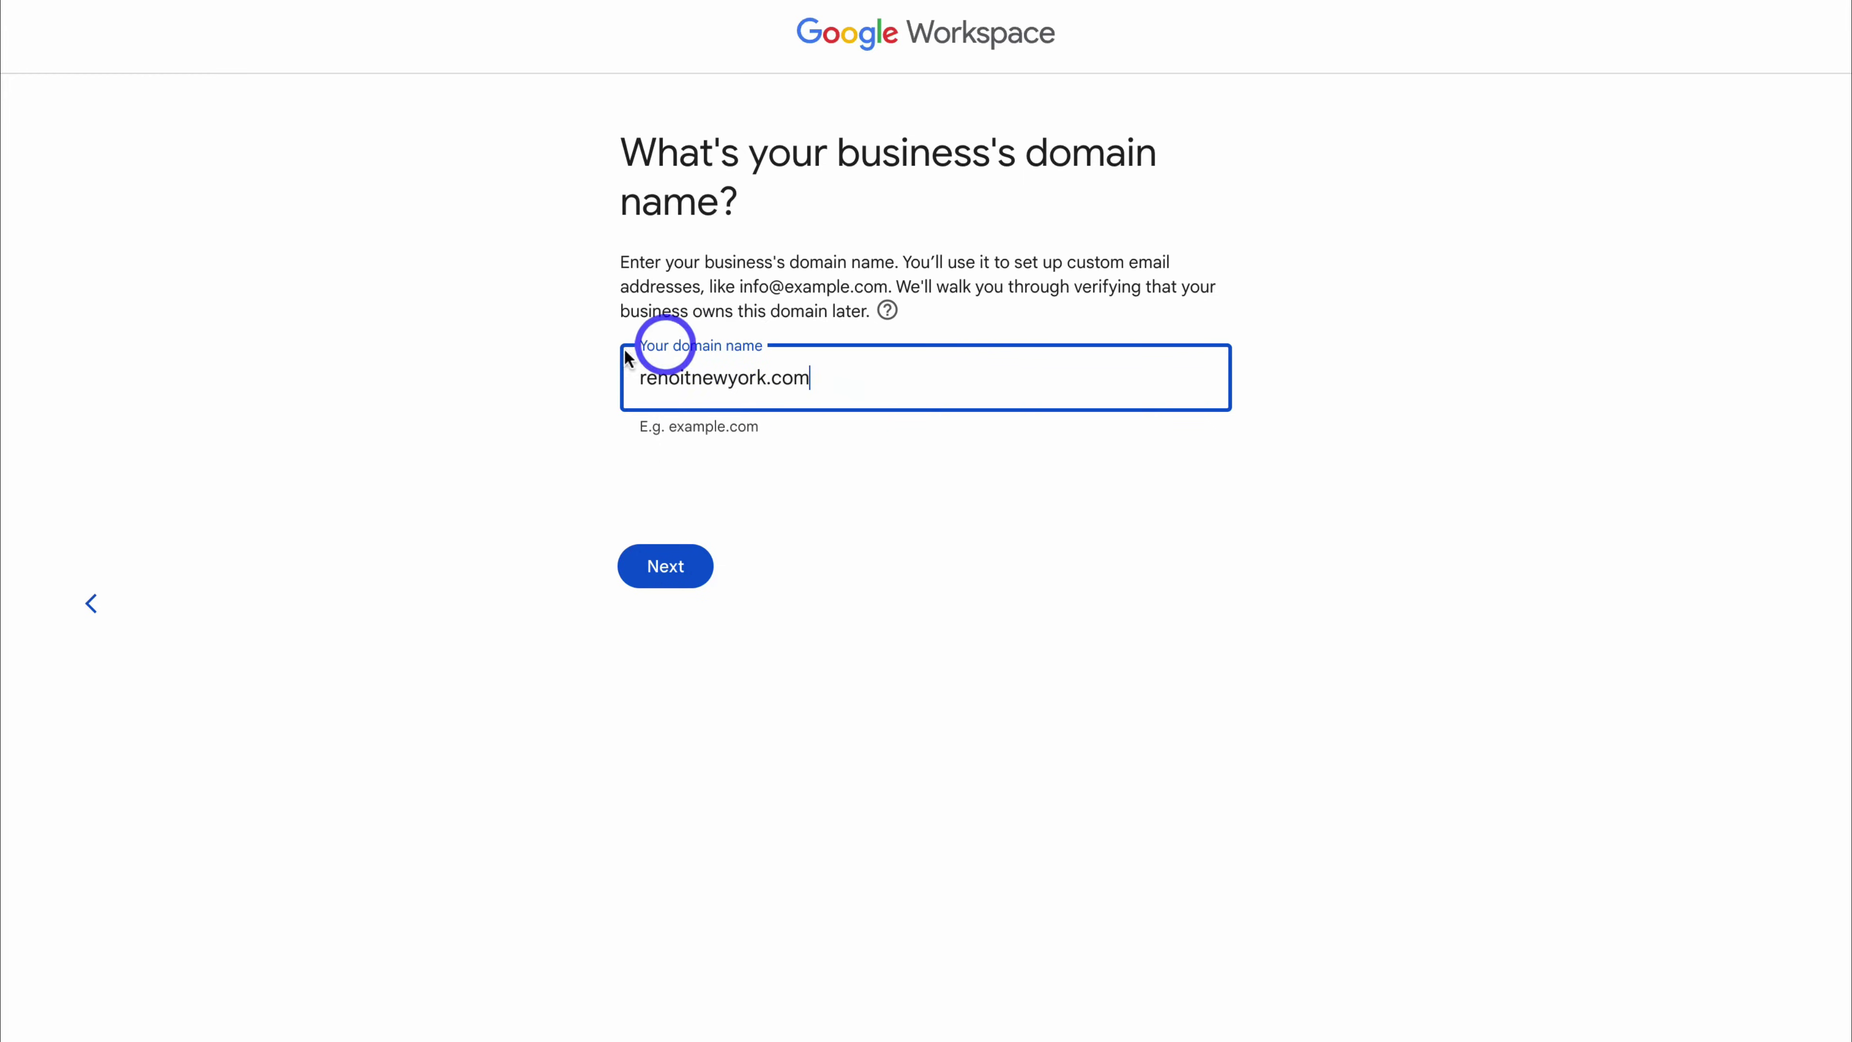
{"action": "left_click", "coordinate": [665, 566]}
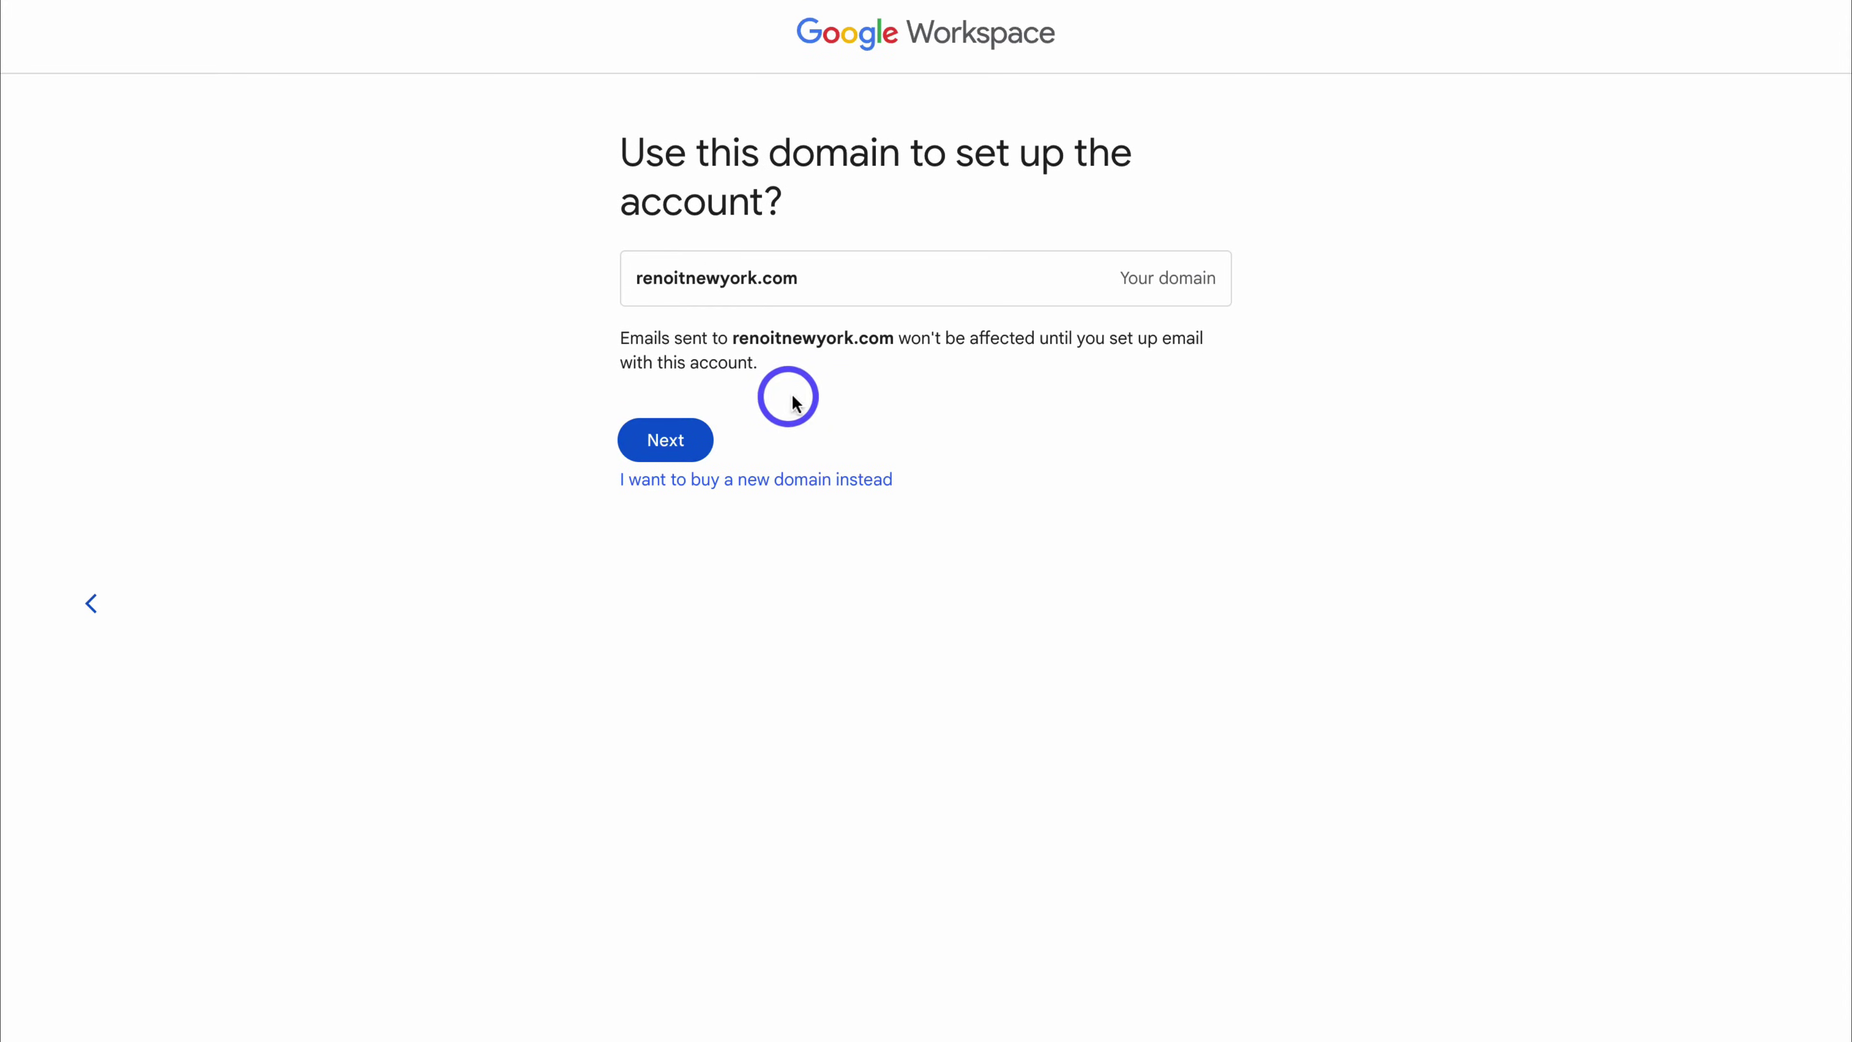
{"action": "left_click", "coordinate": [665, 440]}
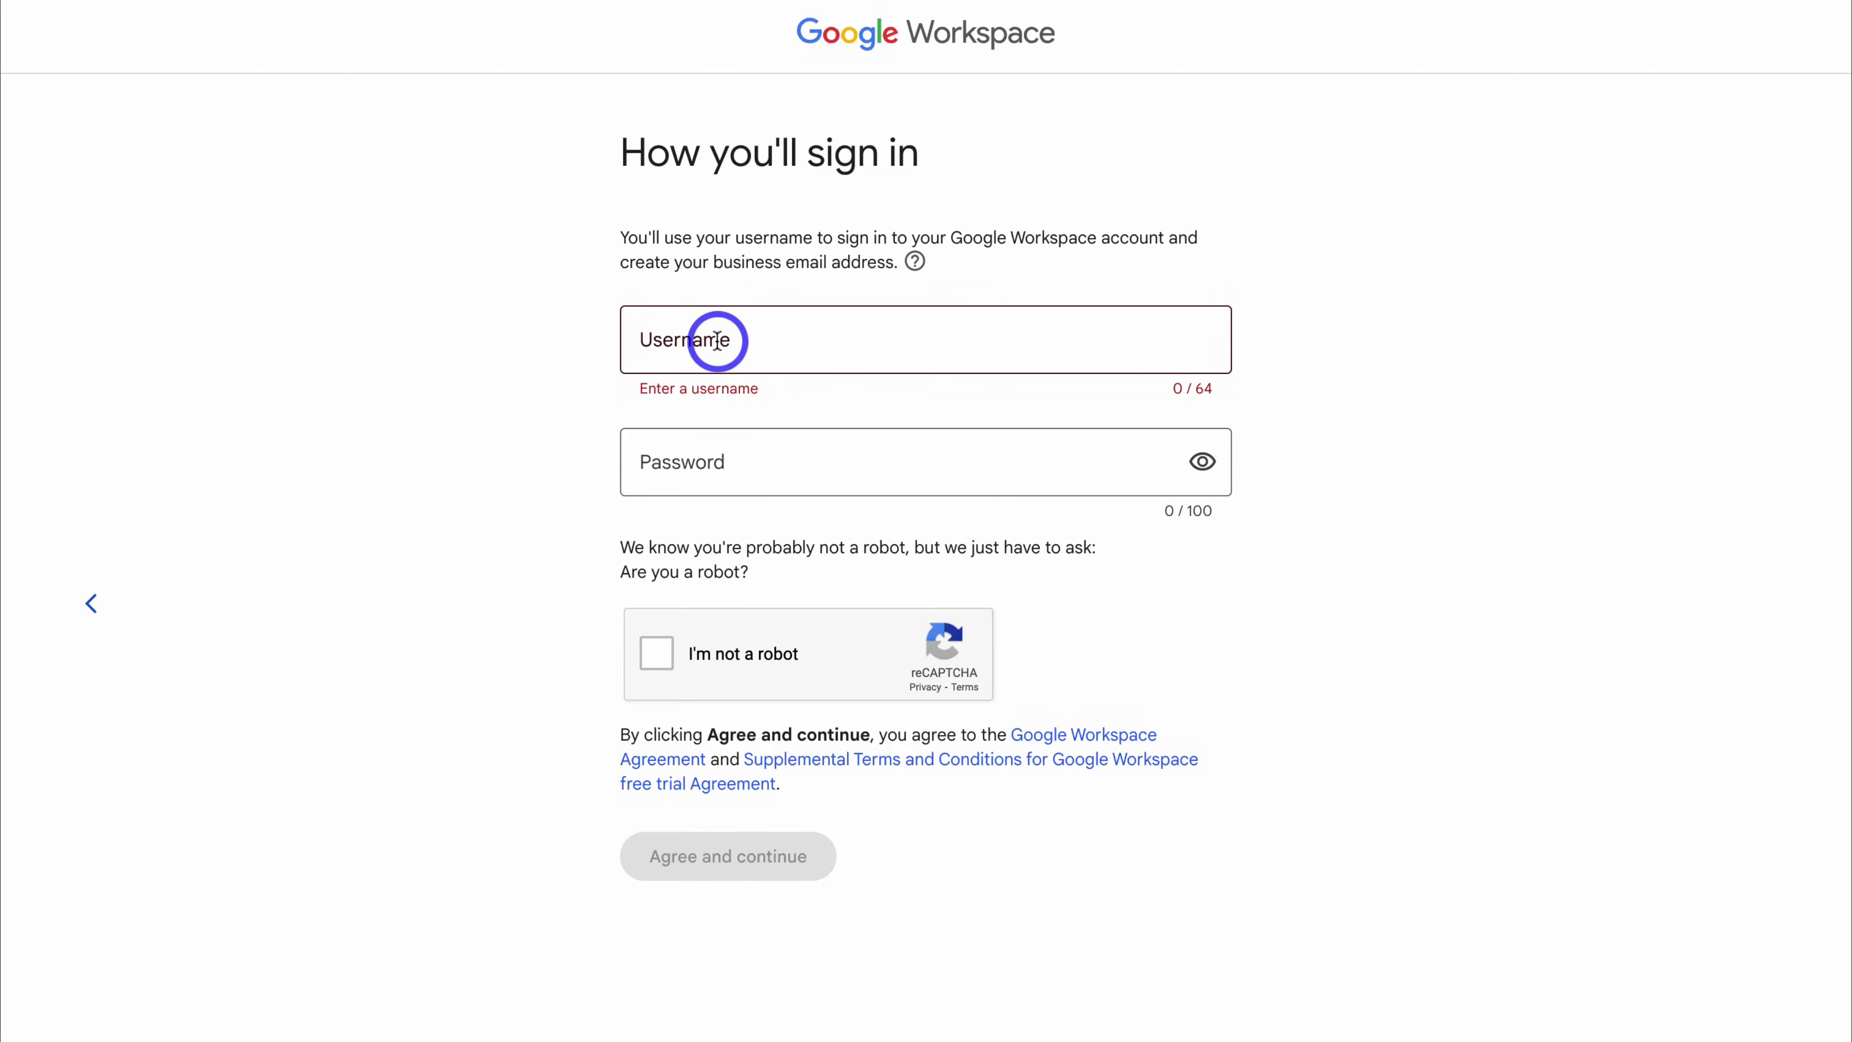
- Enter the admin username and password, pass the robot check, and accept the agreement
{"action": "left_click", "coordinate": [676, 342]}
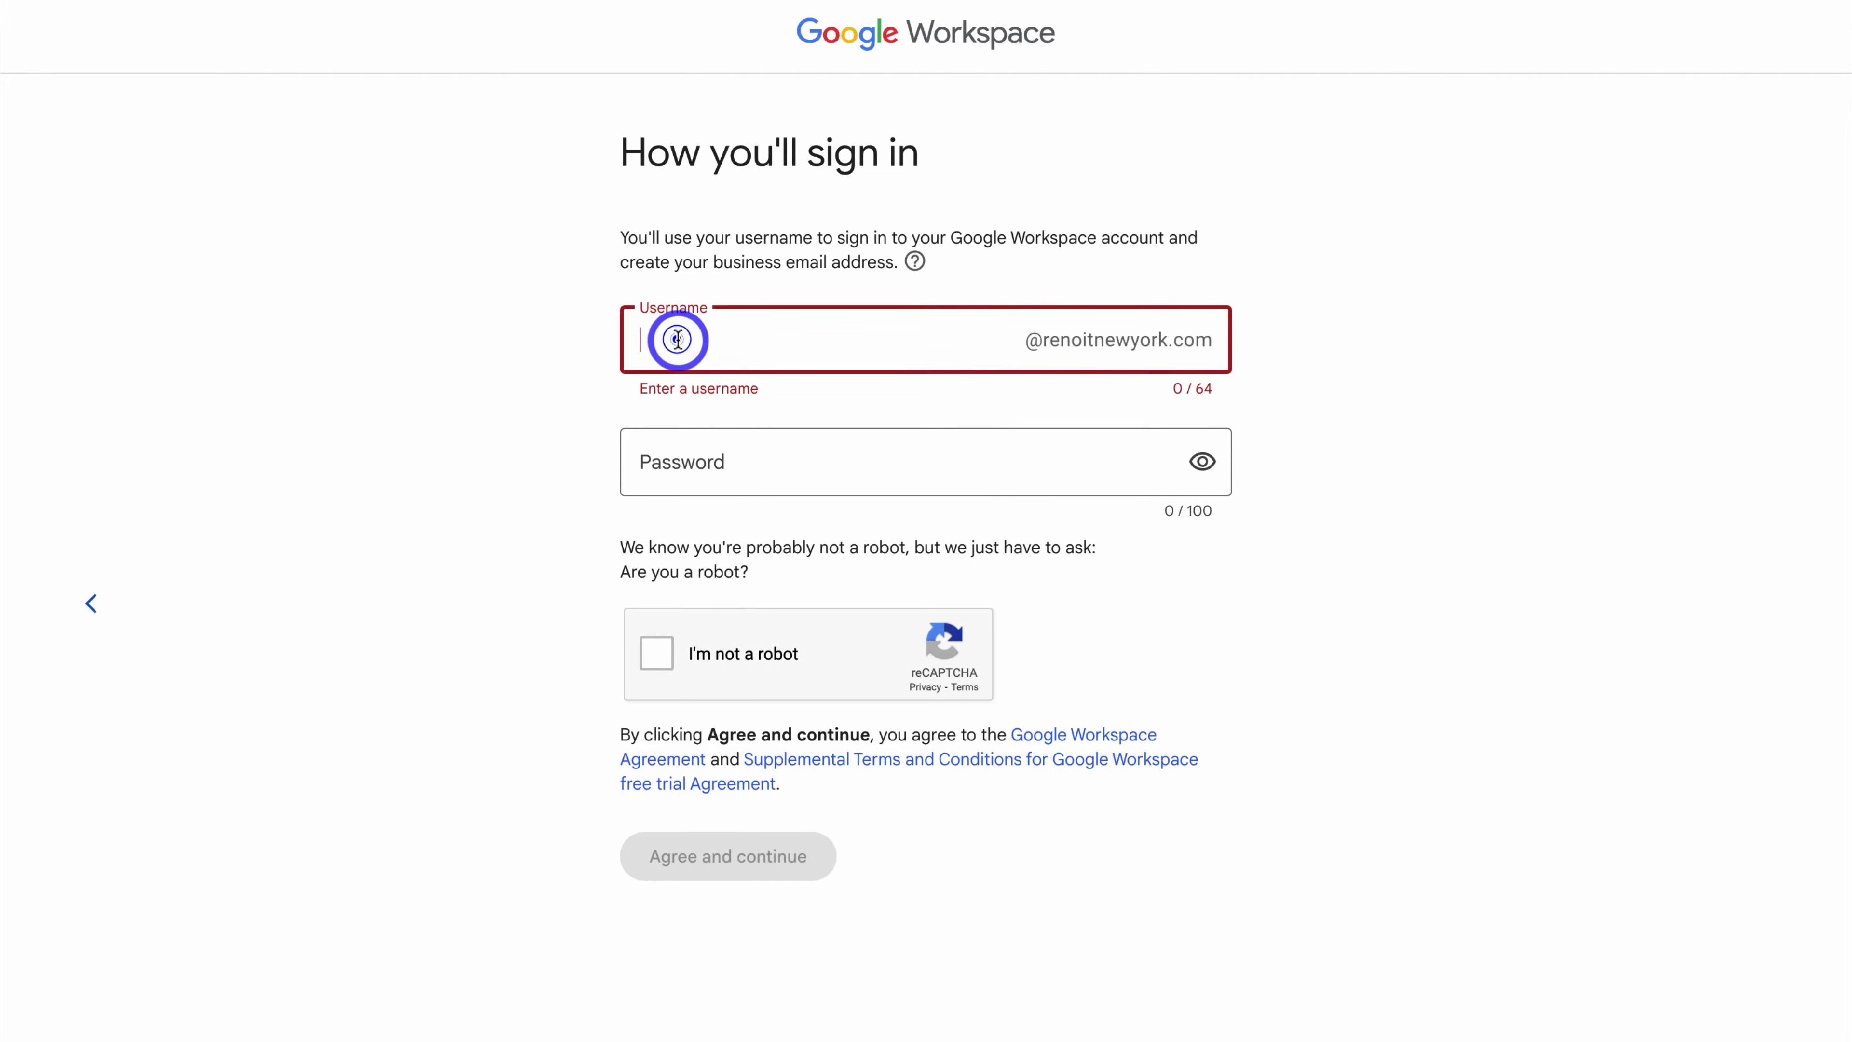
{"action": "type", "text": "stewart"}
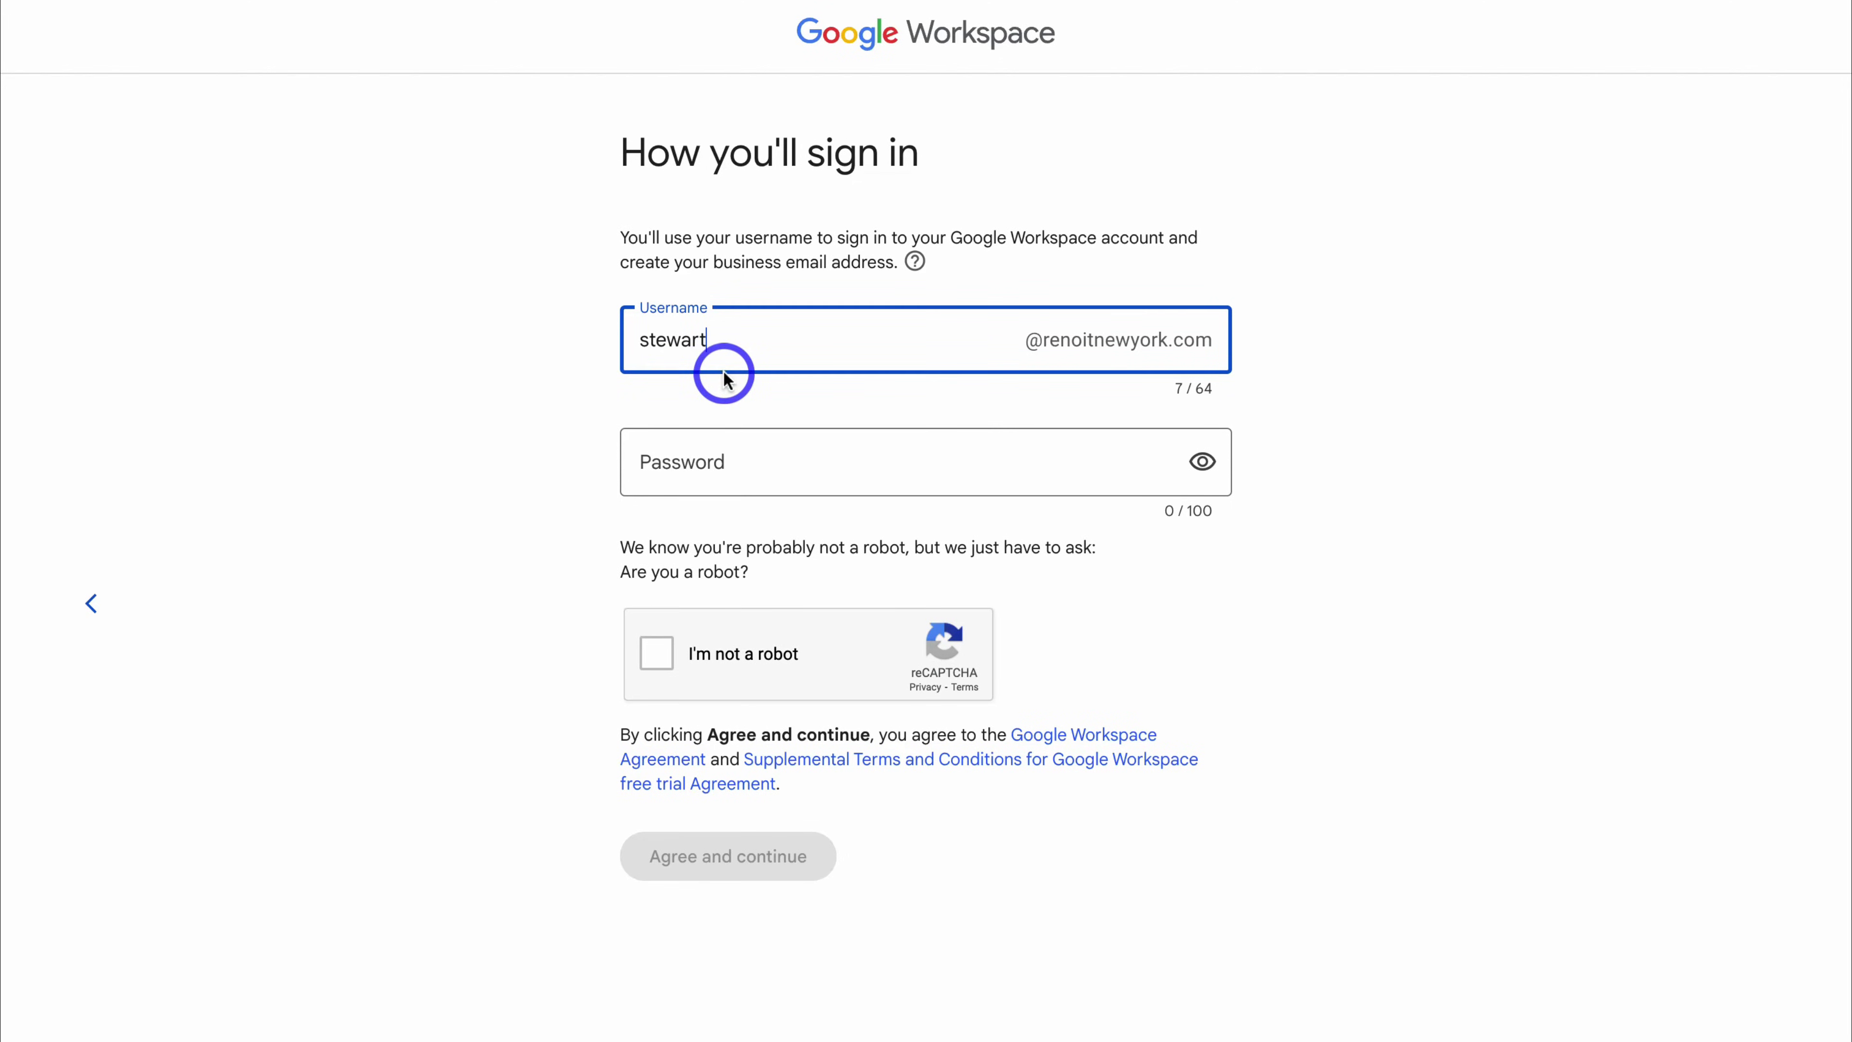
{"action": "left_click", "coordinate": [665, 469]}
{"action": "key", "text": "ctrl+v"}
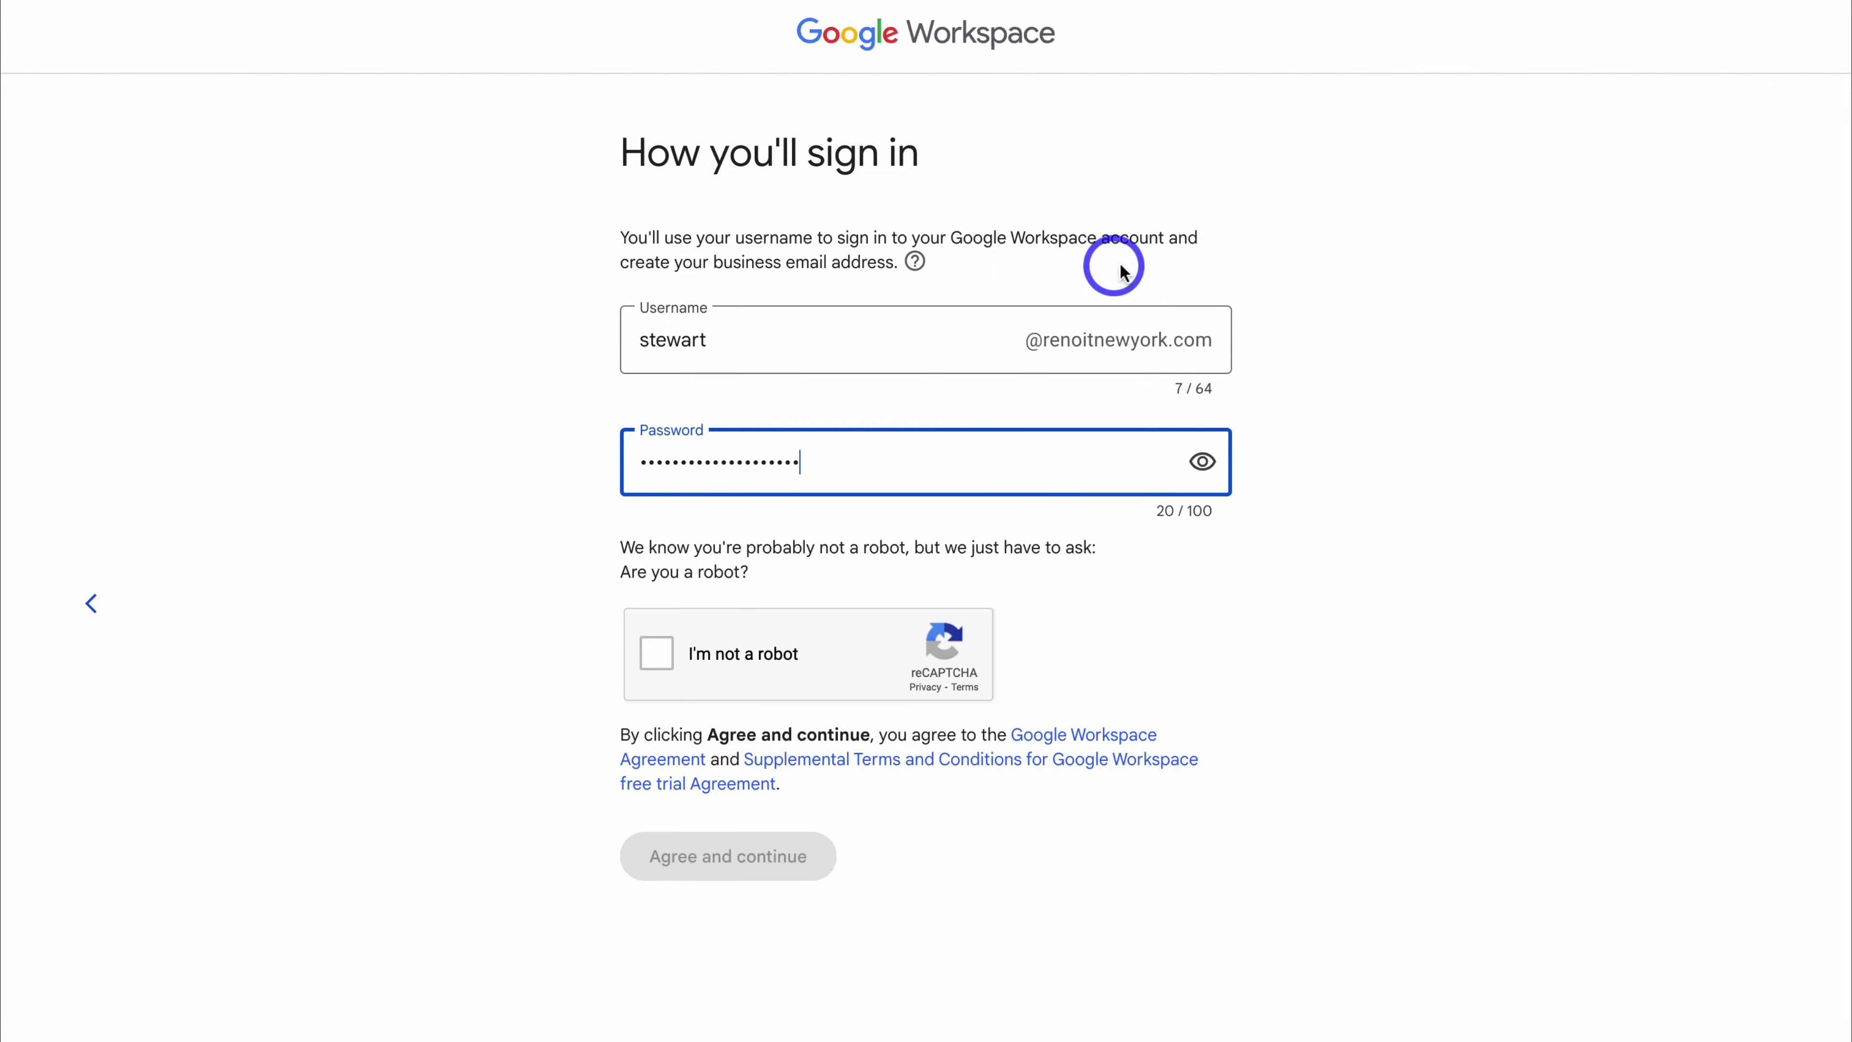
{"action": "left_click", "coordinate": [655, 653]}
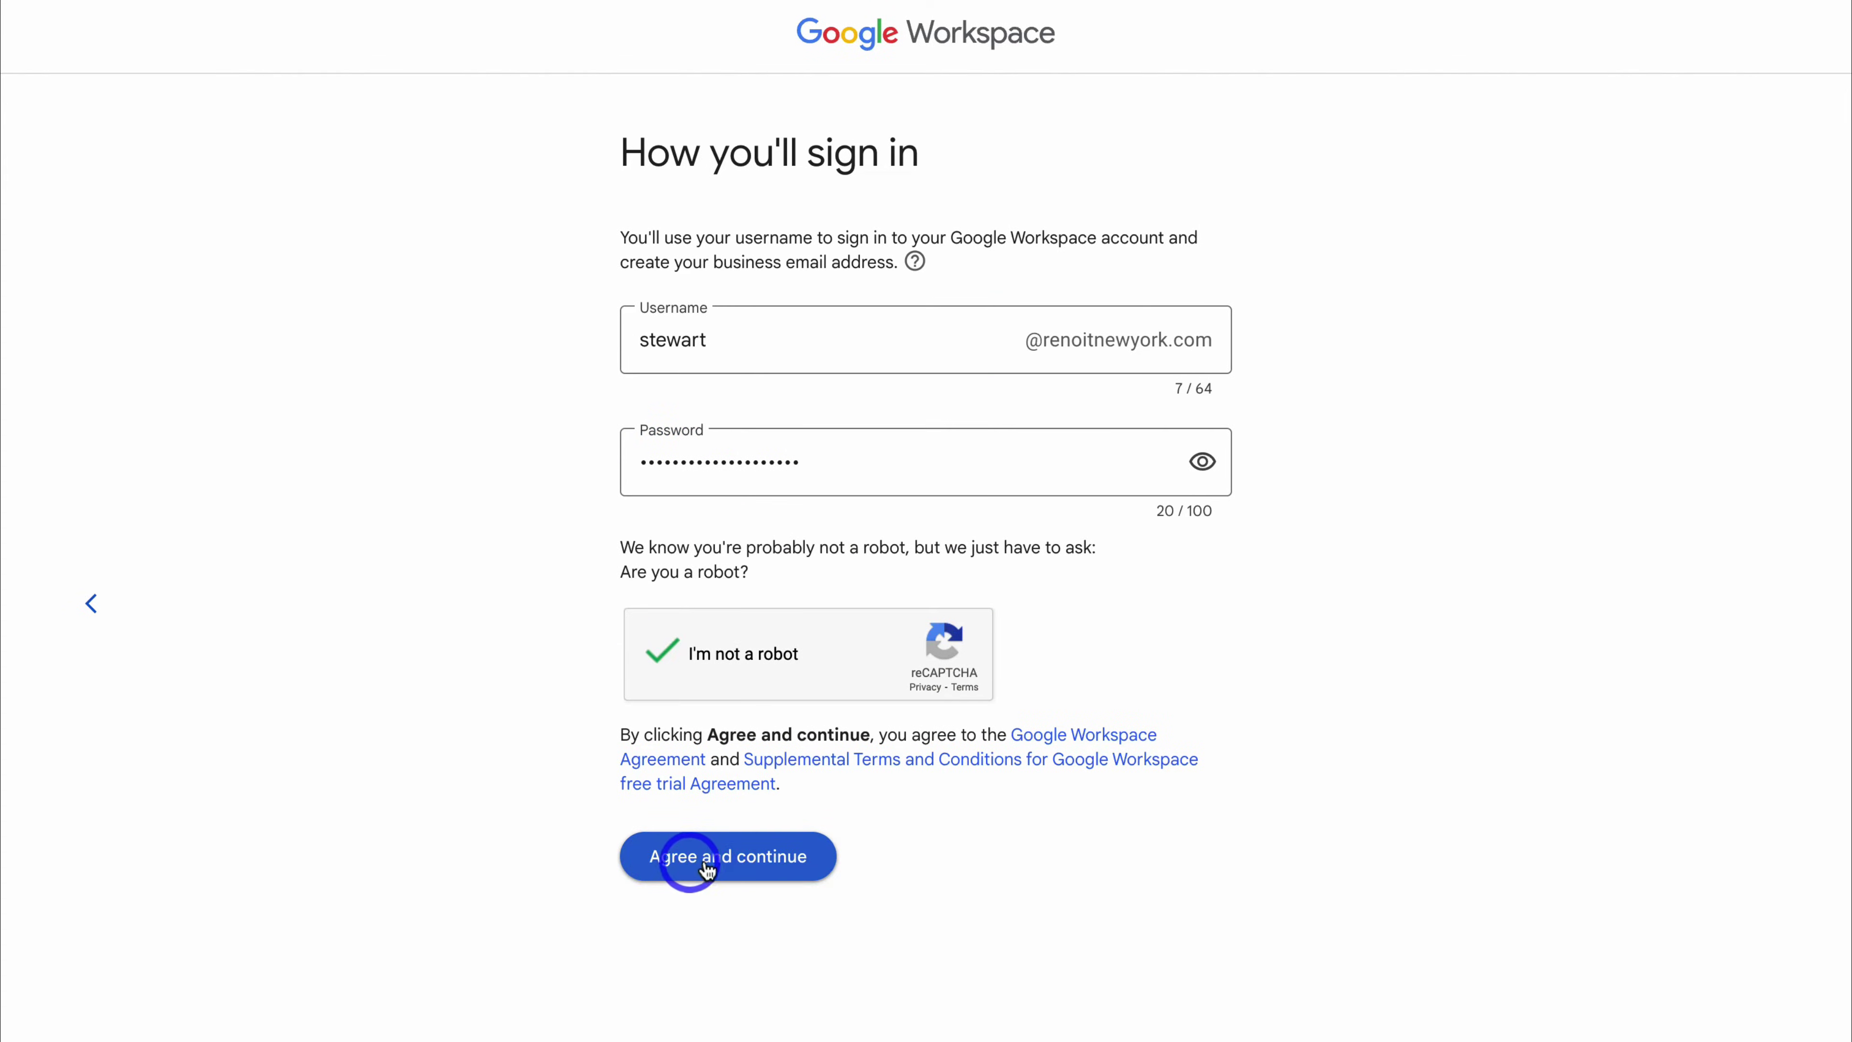
{"action": "left_click", "coordinate": [752, 859]}
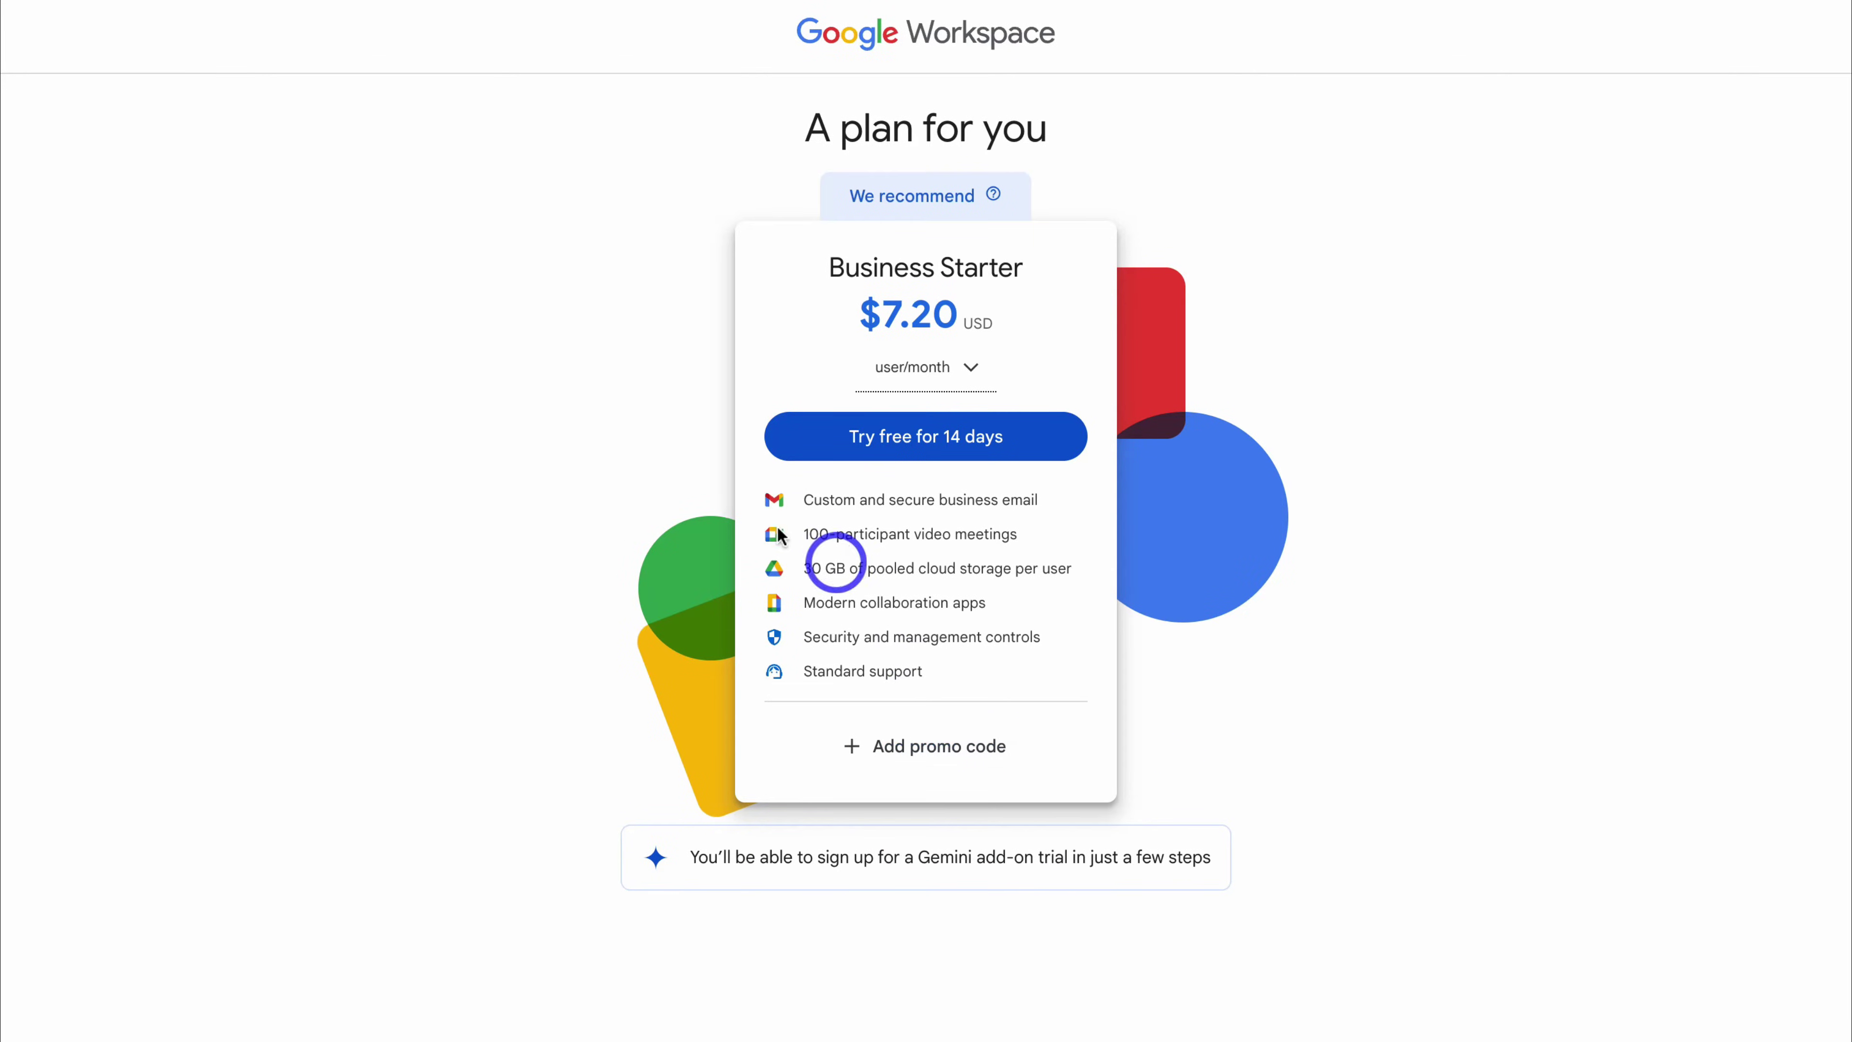
- Review the $7.20 per user/month plan, choose the 14-day free trial, and agree to the checkout terms
{"action": "left_click", "coordinate": [967, 372]}
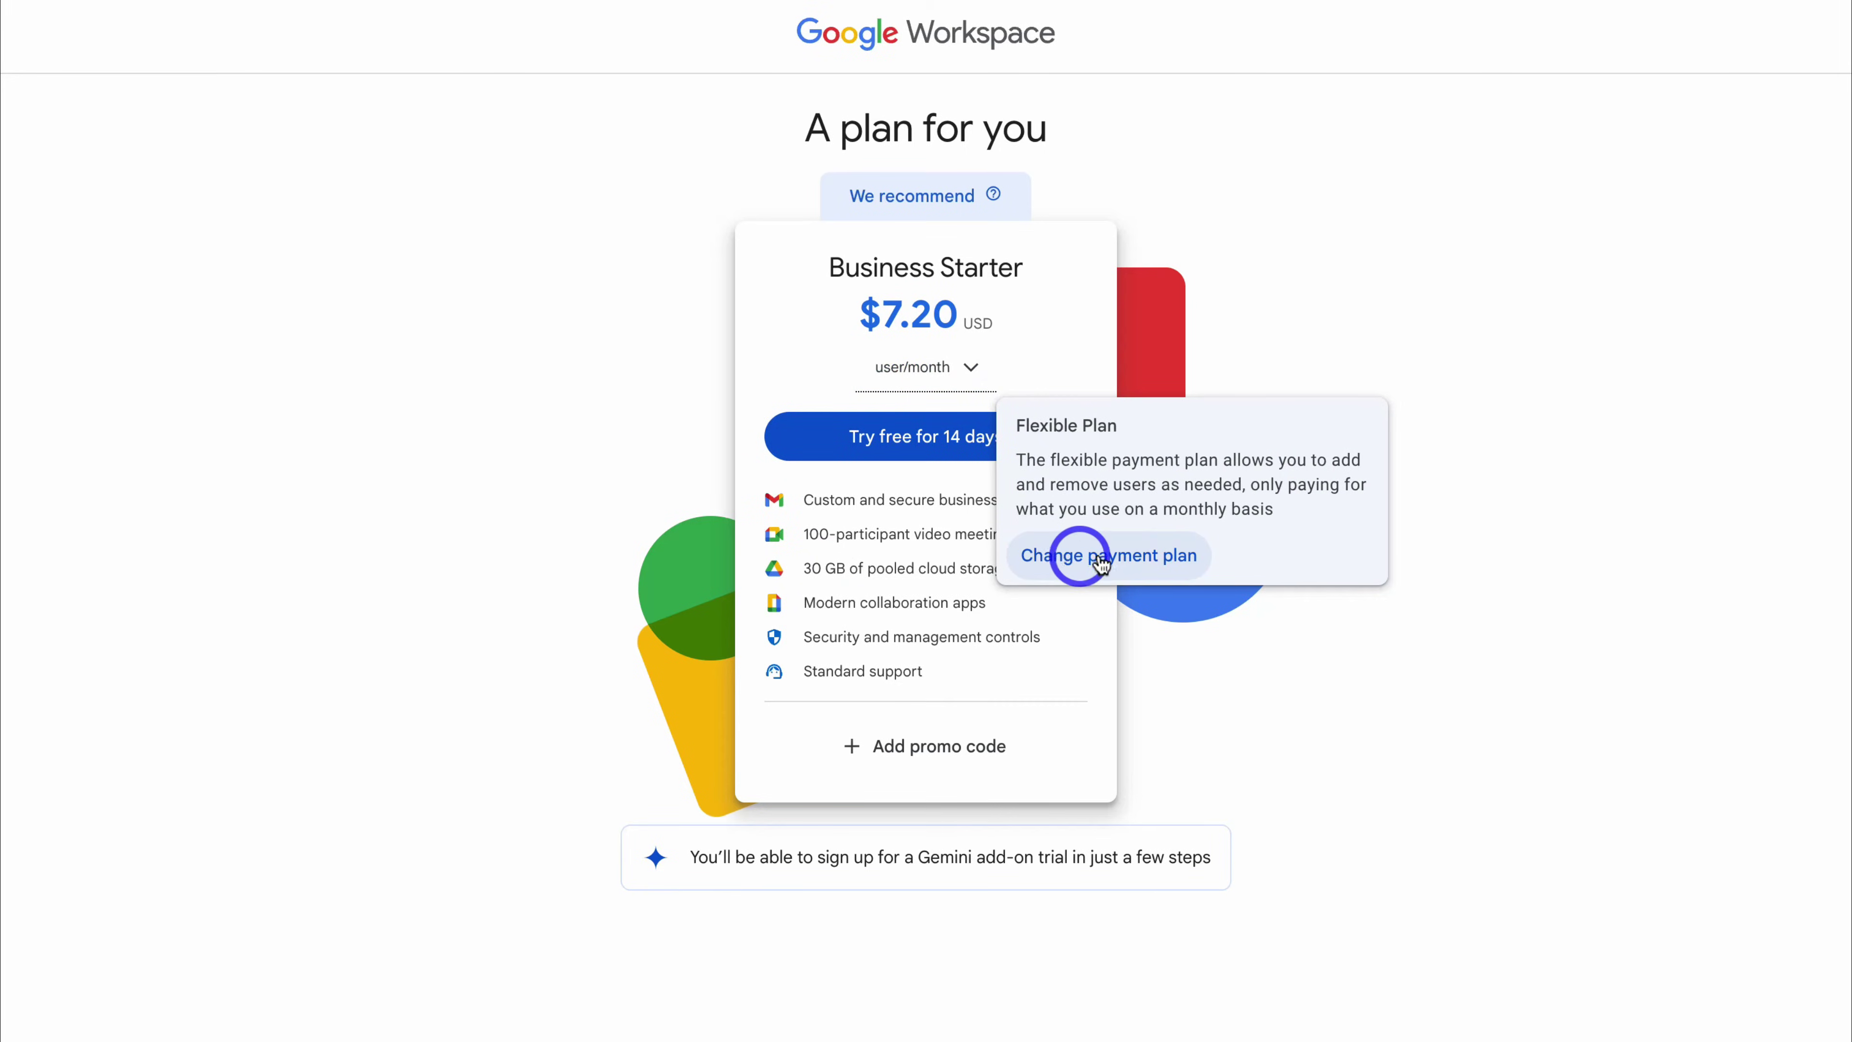
{"action": "left_click", "coordinate": [812, 343]}
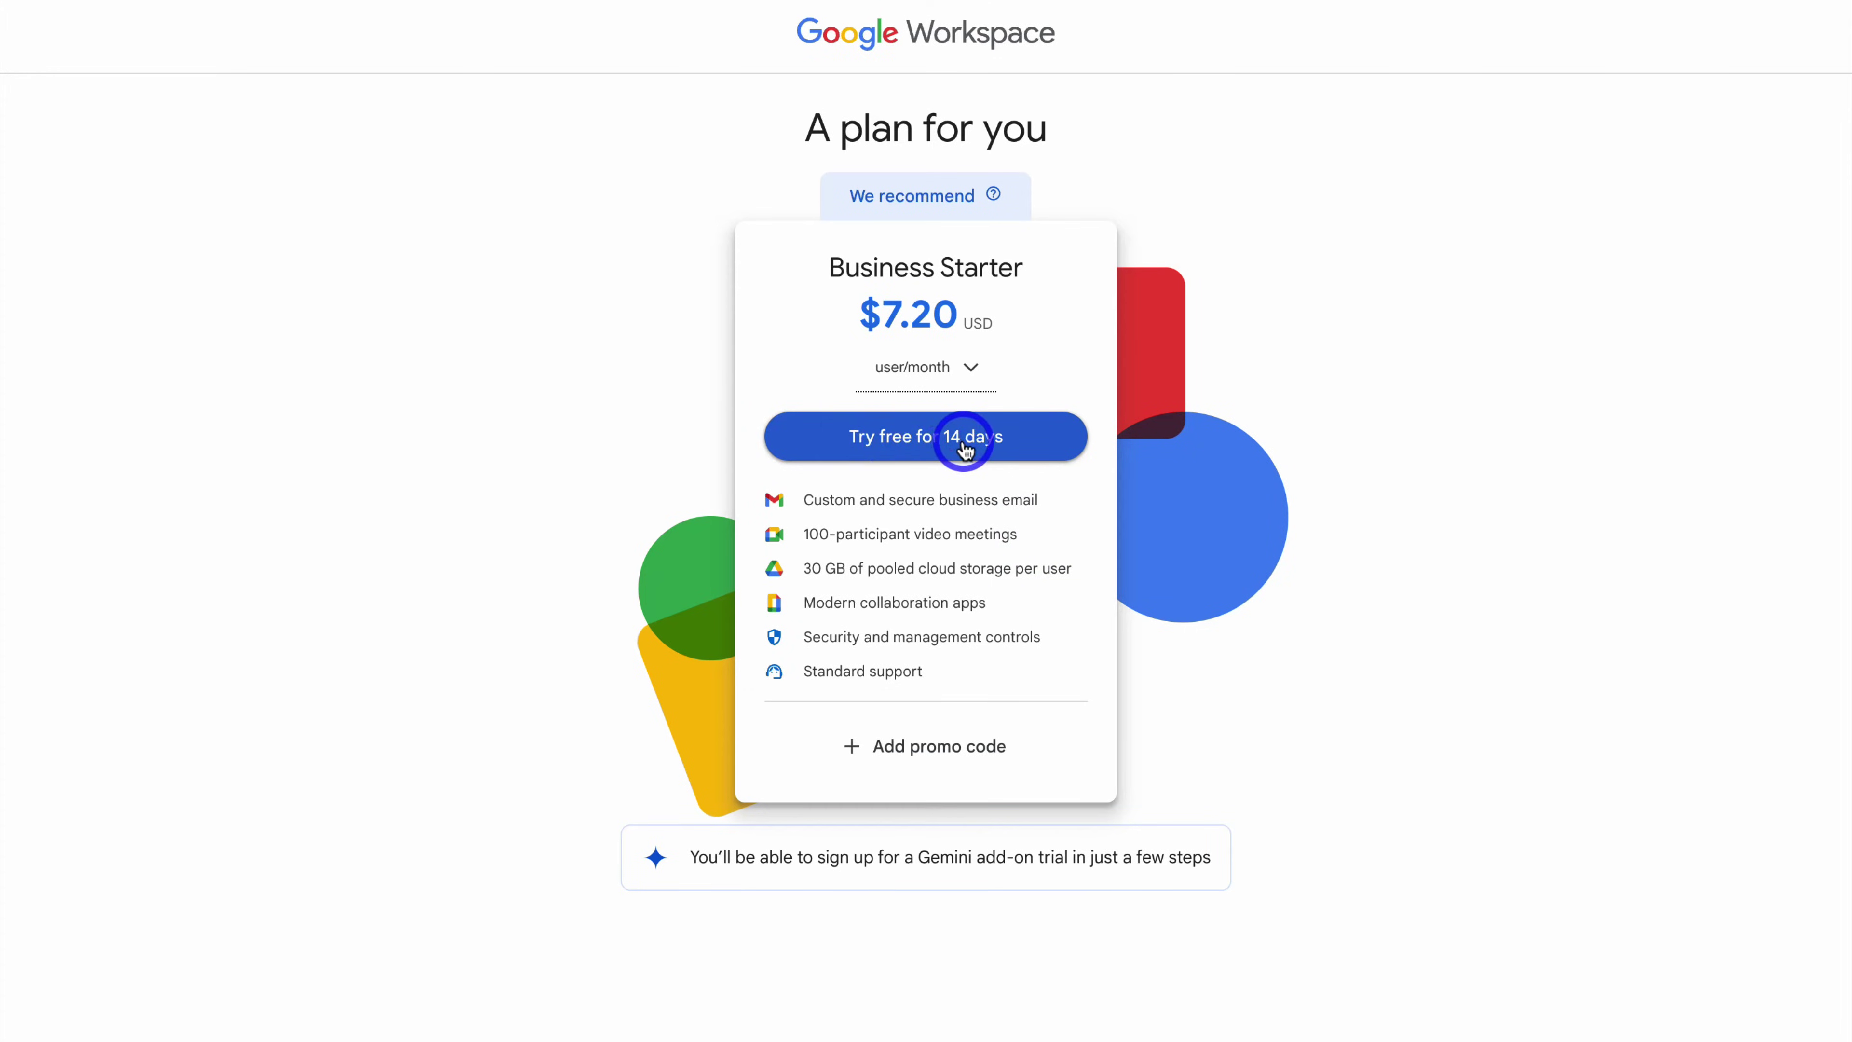
{"action": "left_click", "coordinate": [948, 438]}
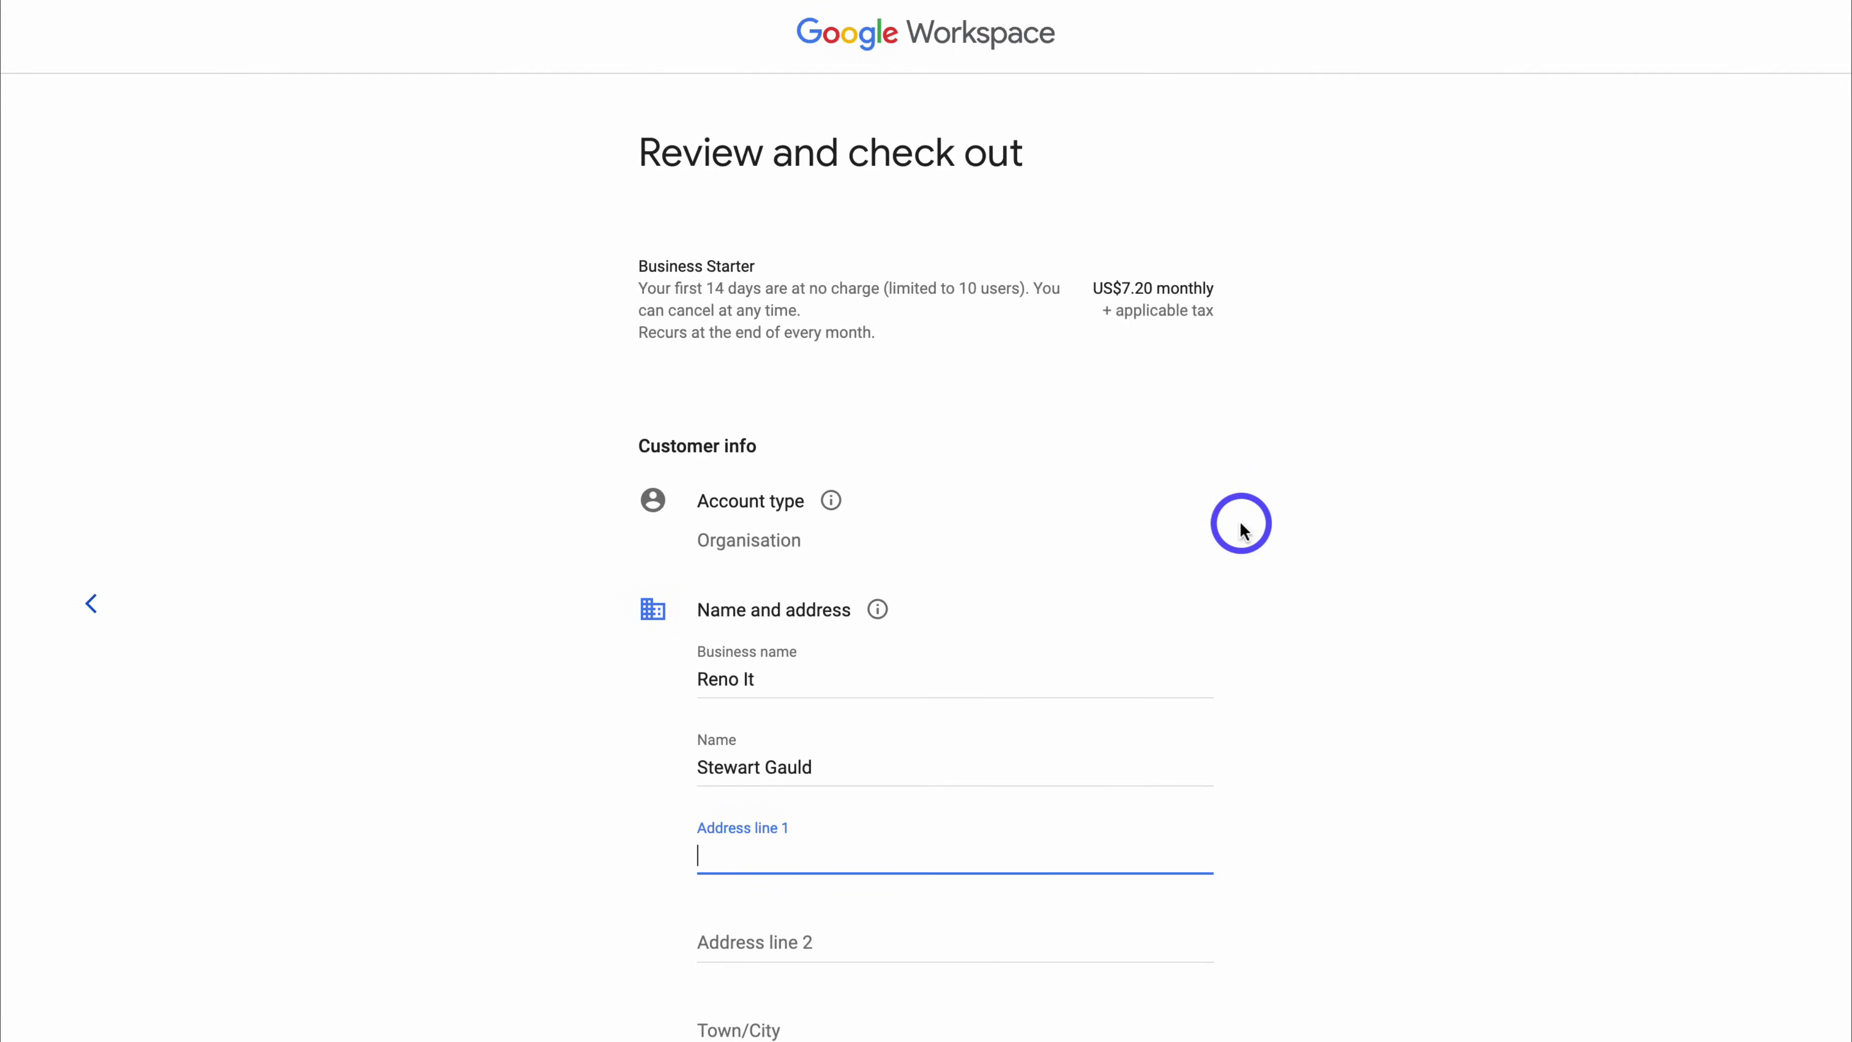
{"action": "scroll", "coordinate": [1381, 525], "scroll_direction": "down", "scroll_amount": 10}
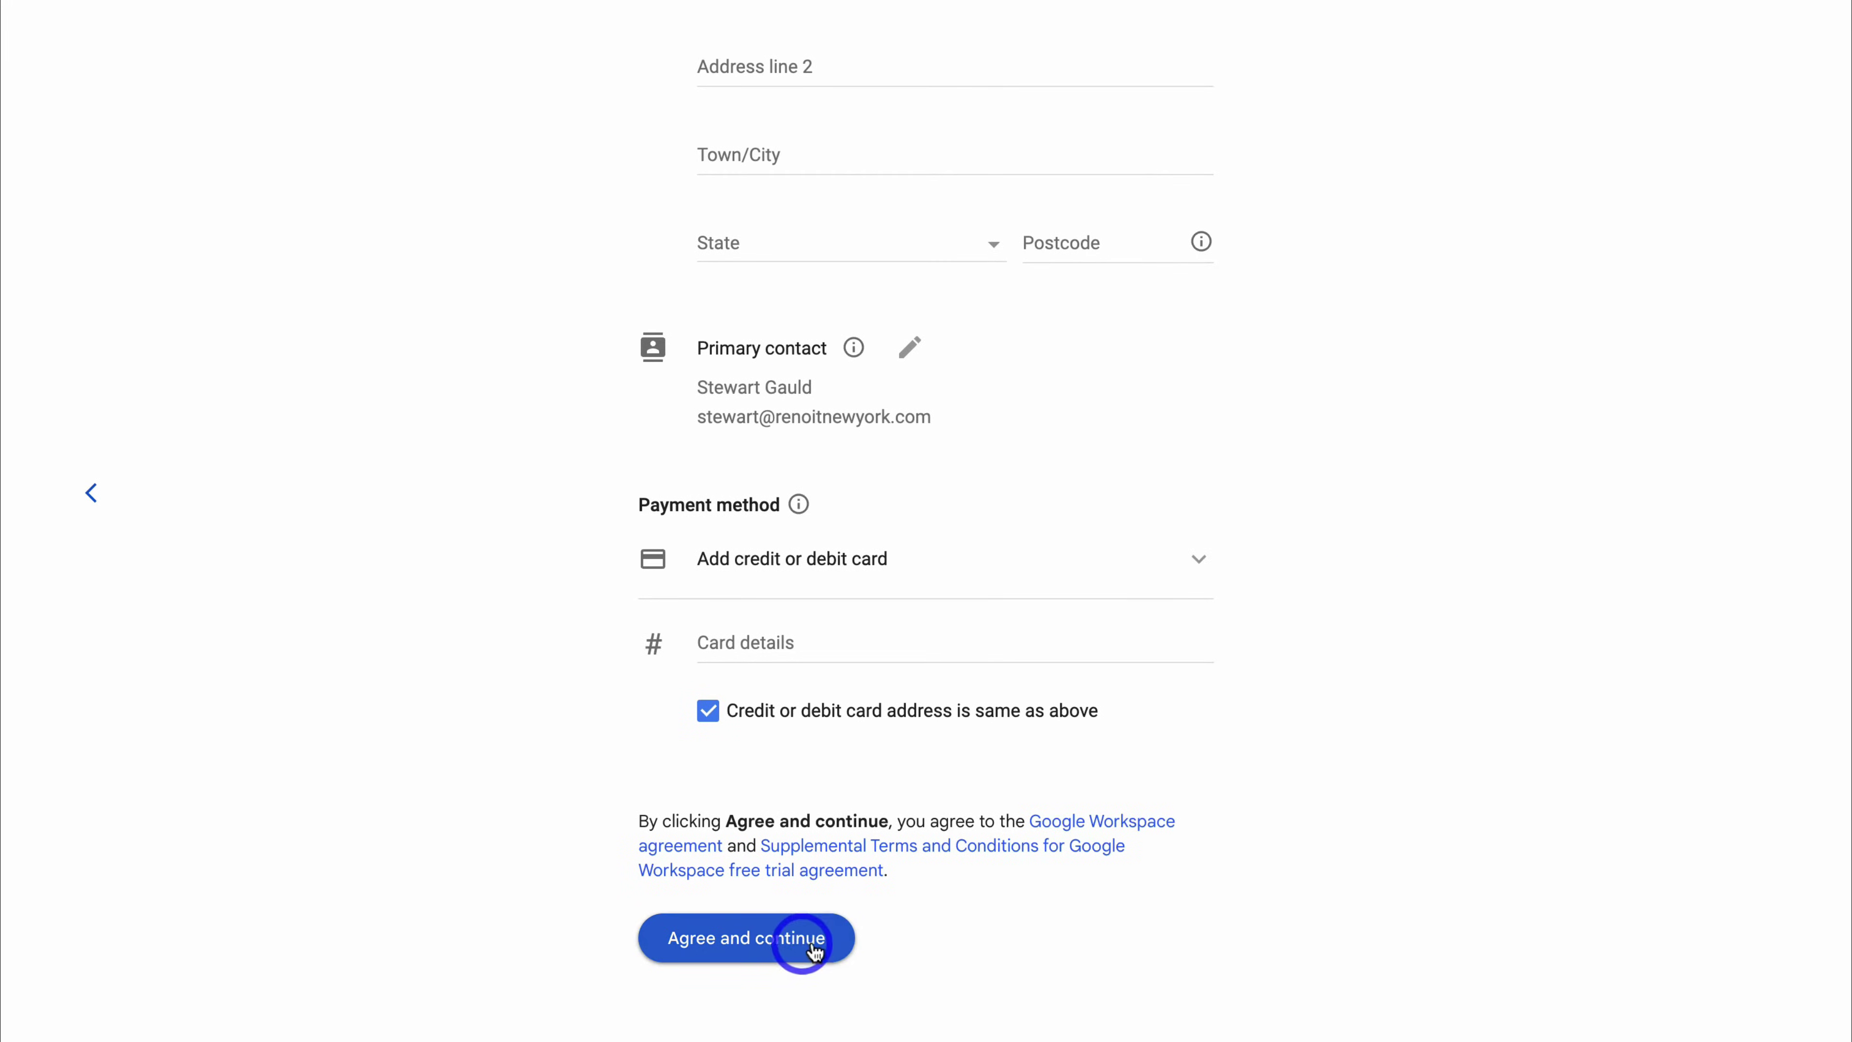
{"action": "left_click", "coordinate": [827, 946]}
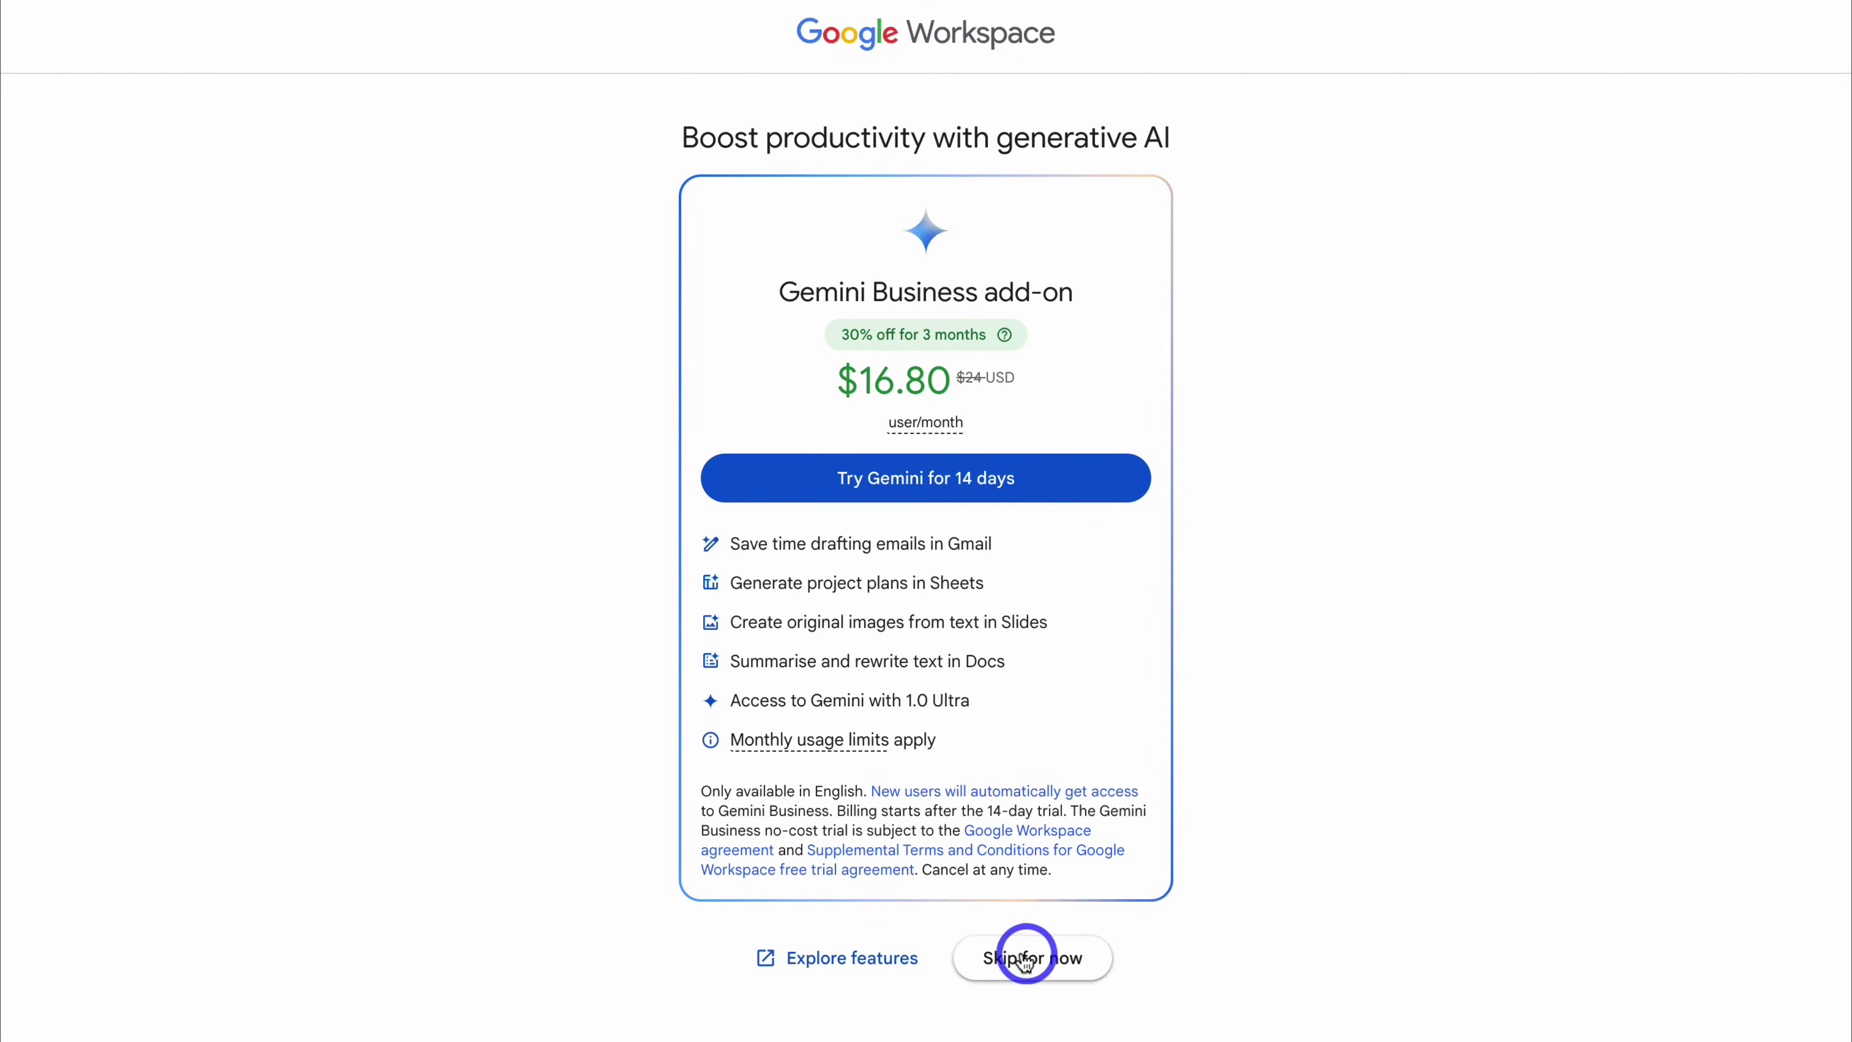
- Skip the Gemini add-on, acknowledge the account notice, and proceed past the Admin Console welcome
{"action": "left_click", "coordinate": [1054, 958]}
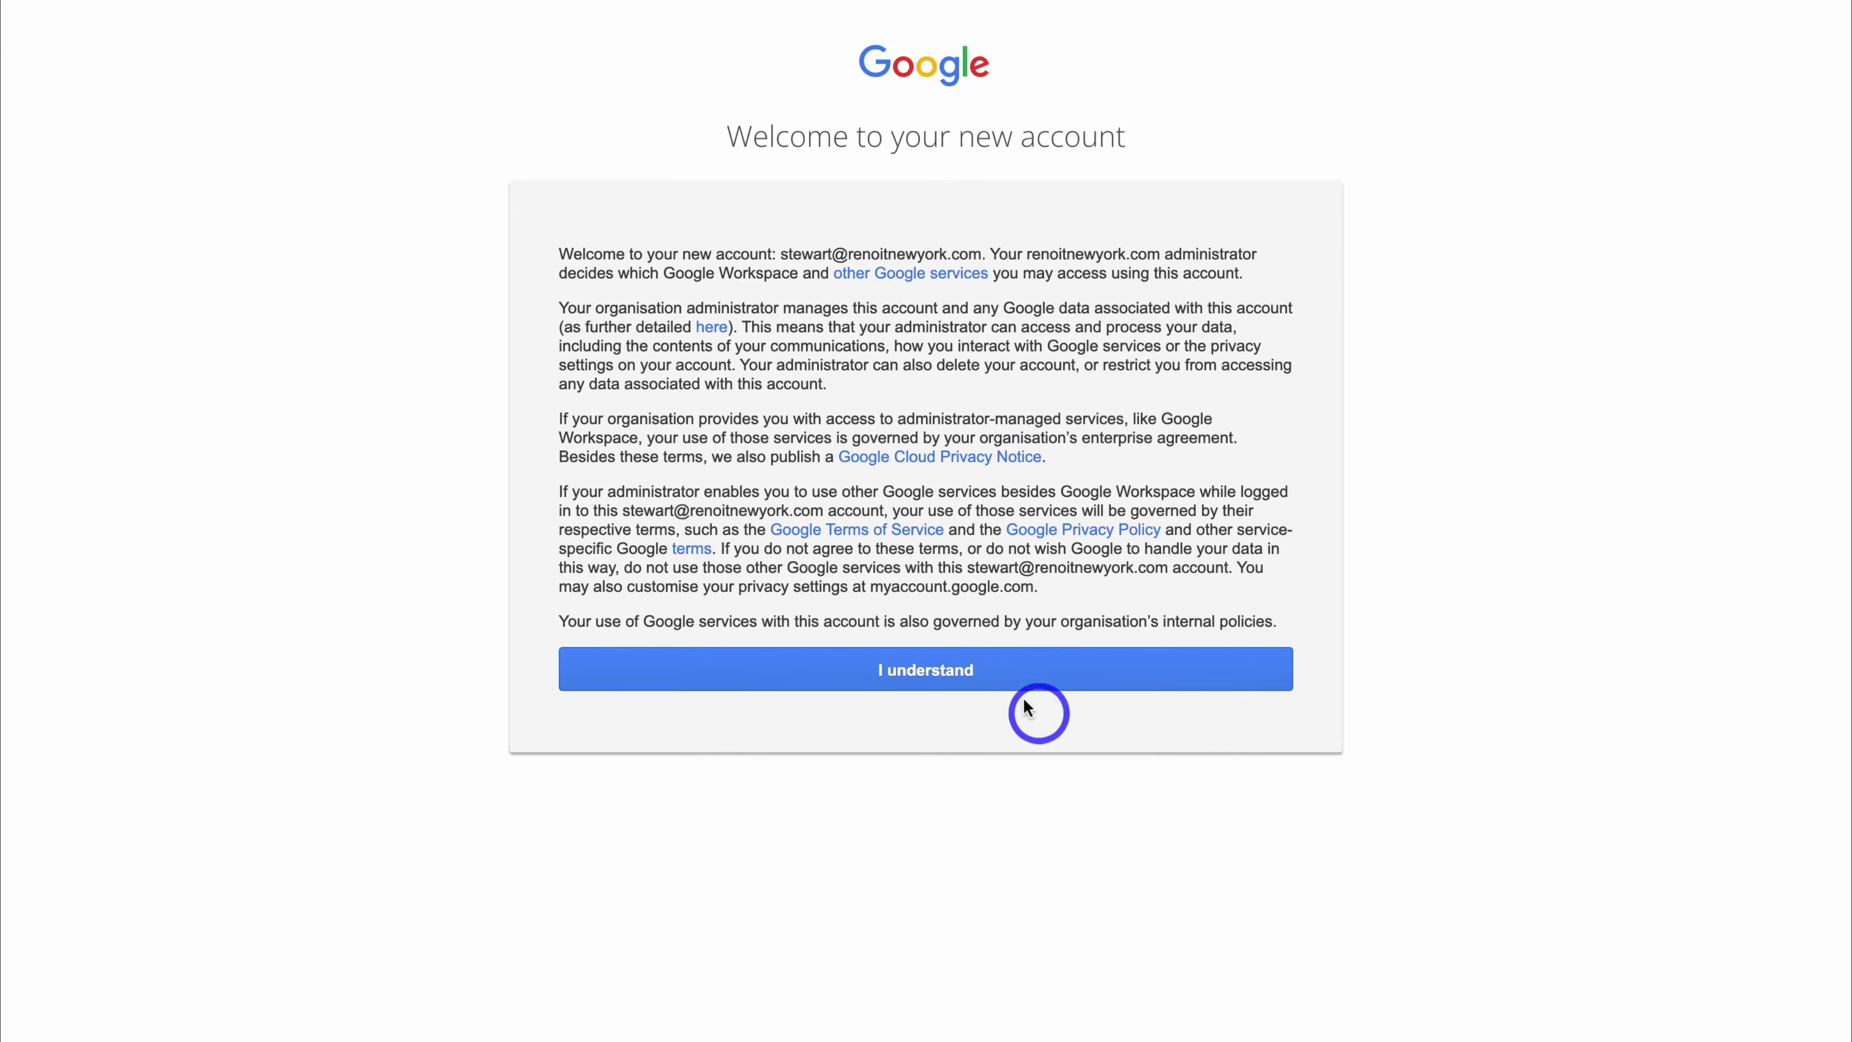
{"action": "left_click", "coordinate": [1006, 673]}
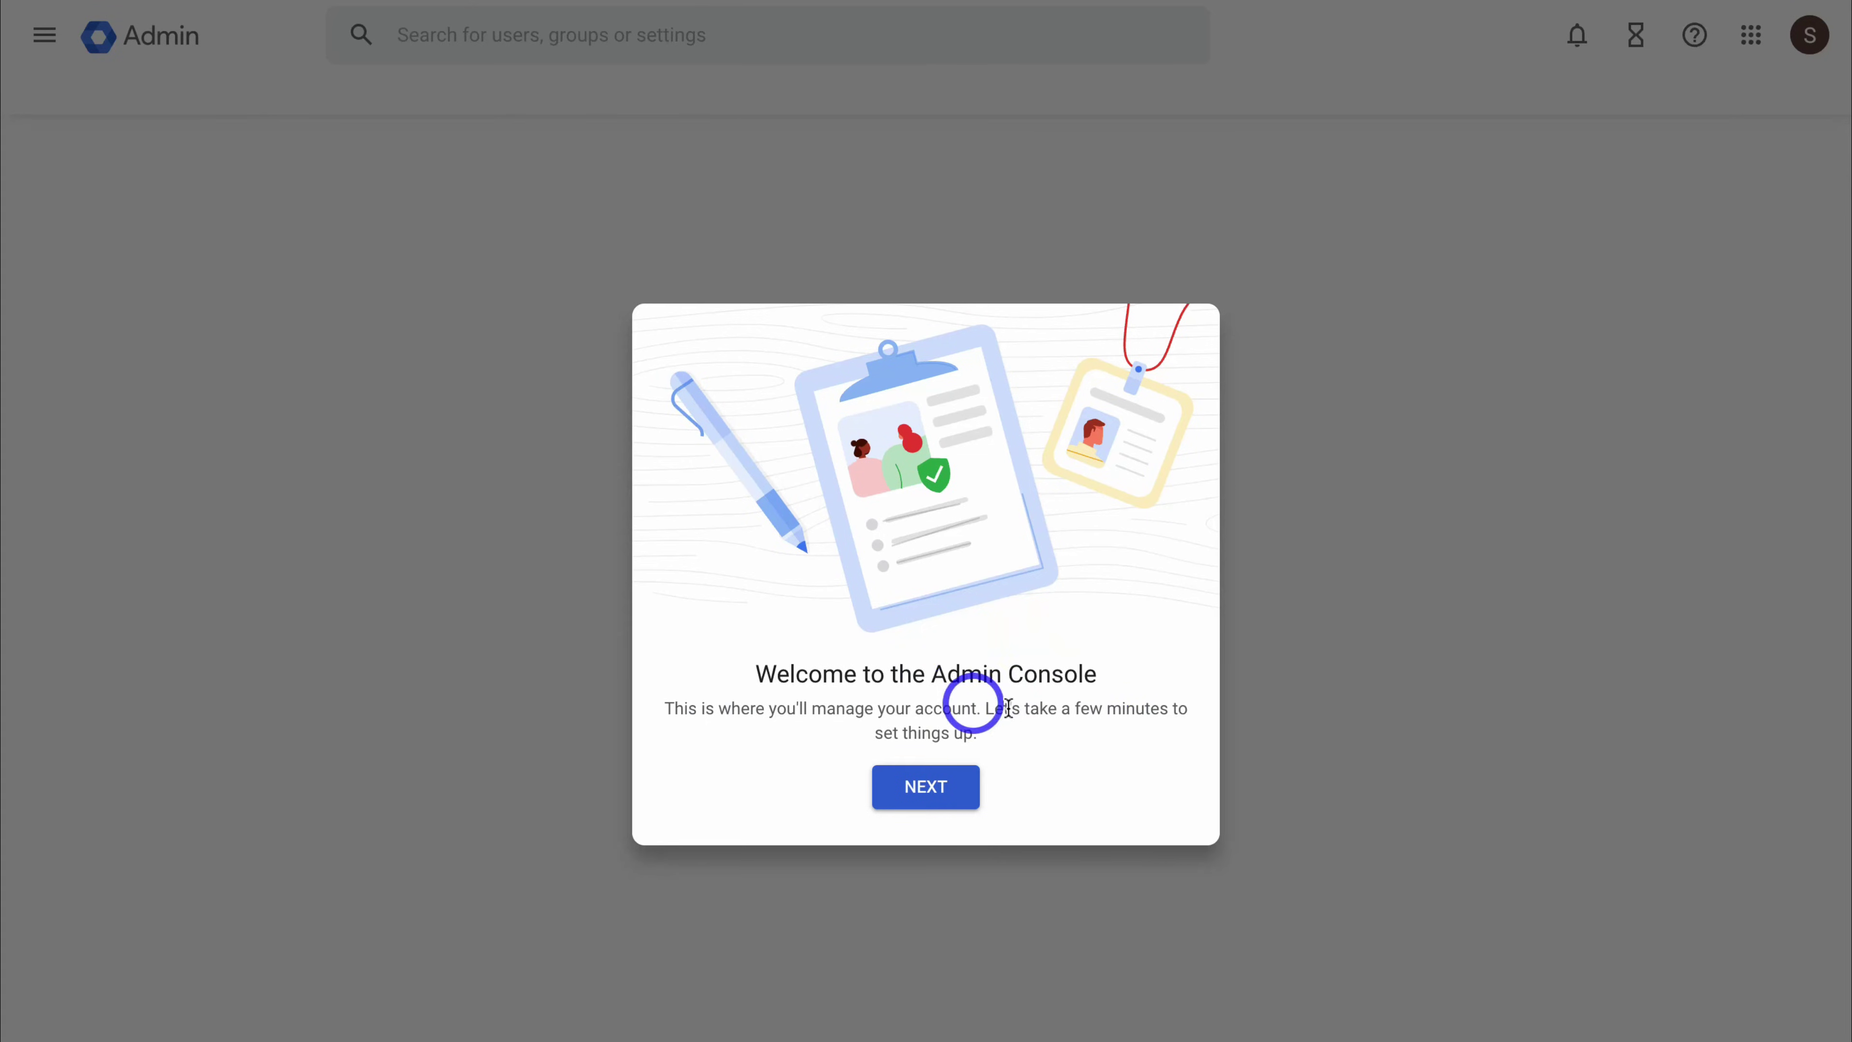
{"action": "left_click", "coordinate": [950, 784]}
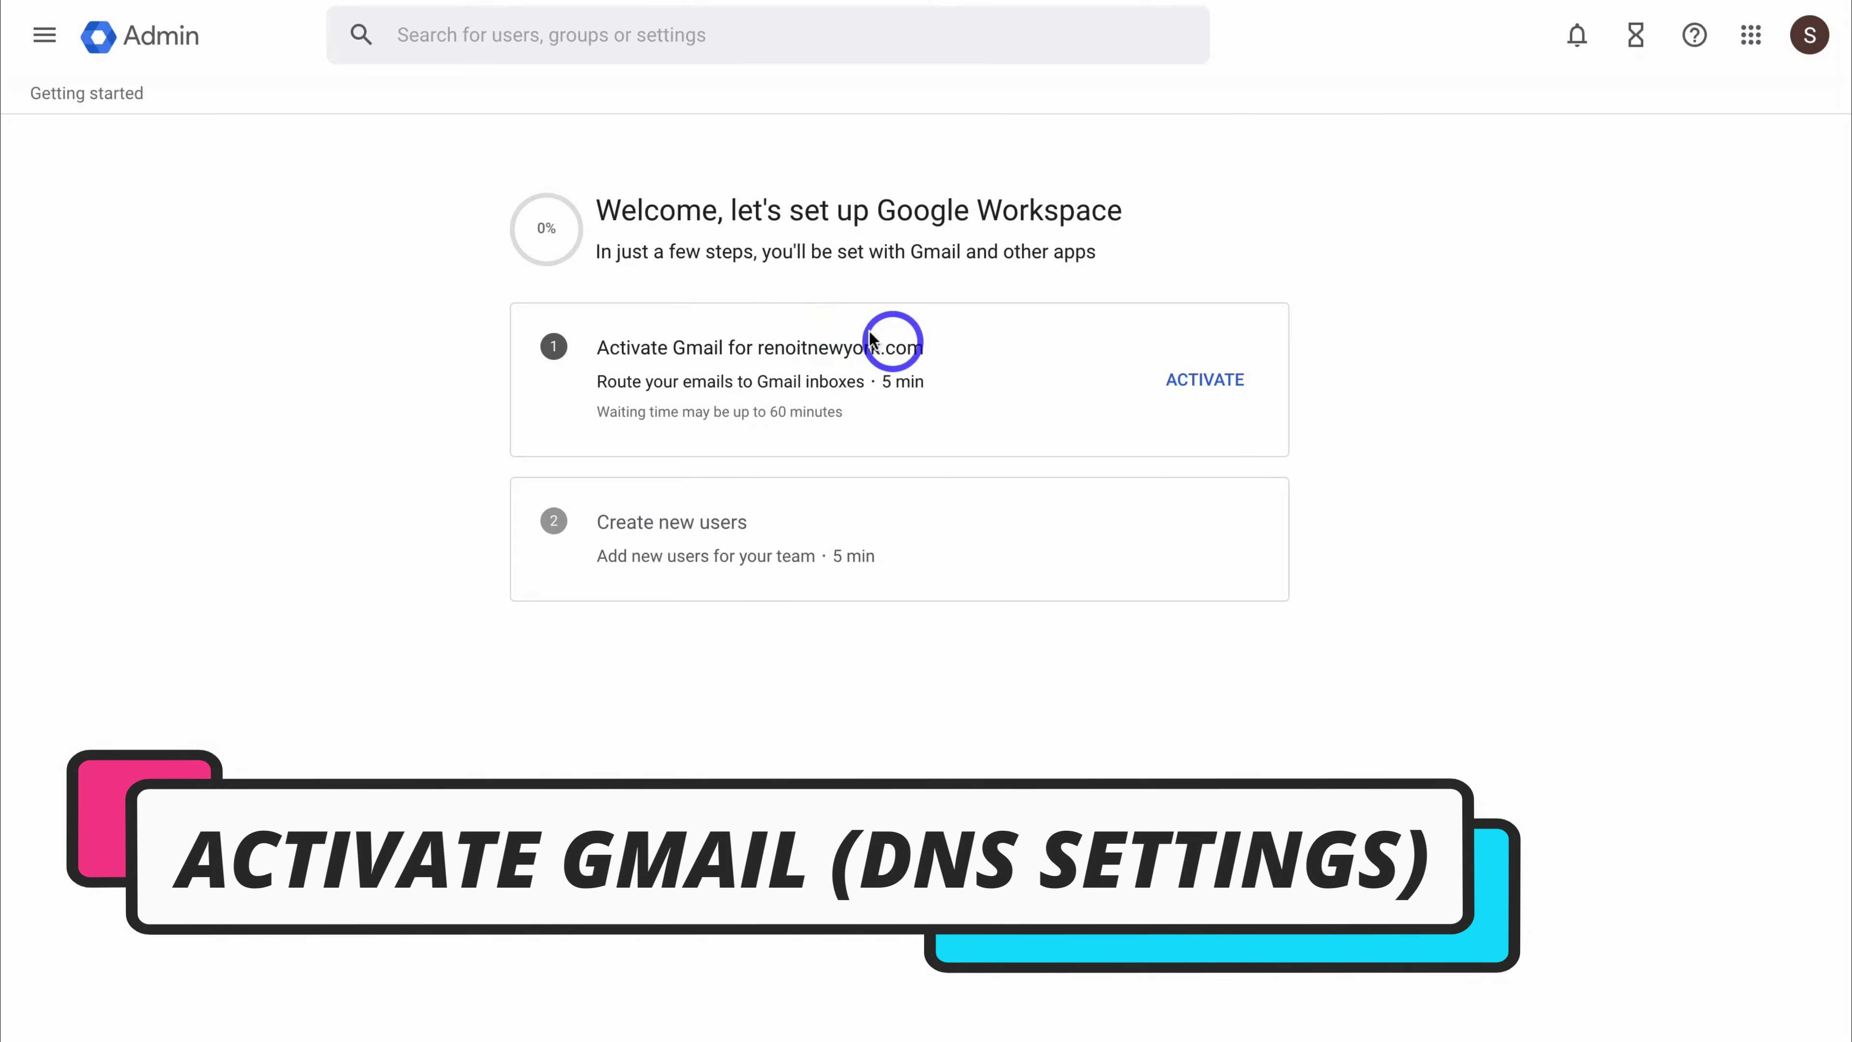
- Begin Gmail activation for renoitnewyork.com and advance to the Google MX records step
{"action": "left_click", "coordinate": [1207, 385]}
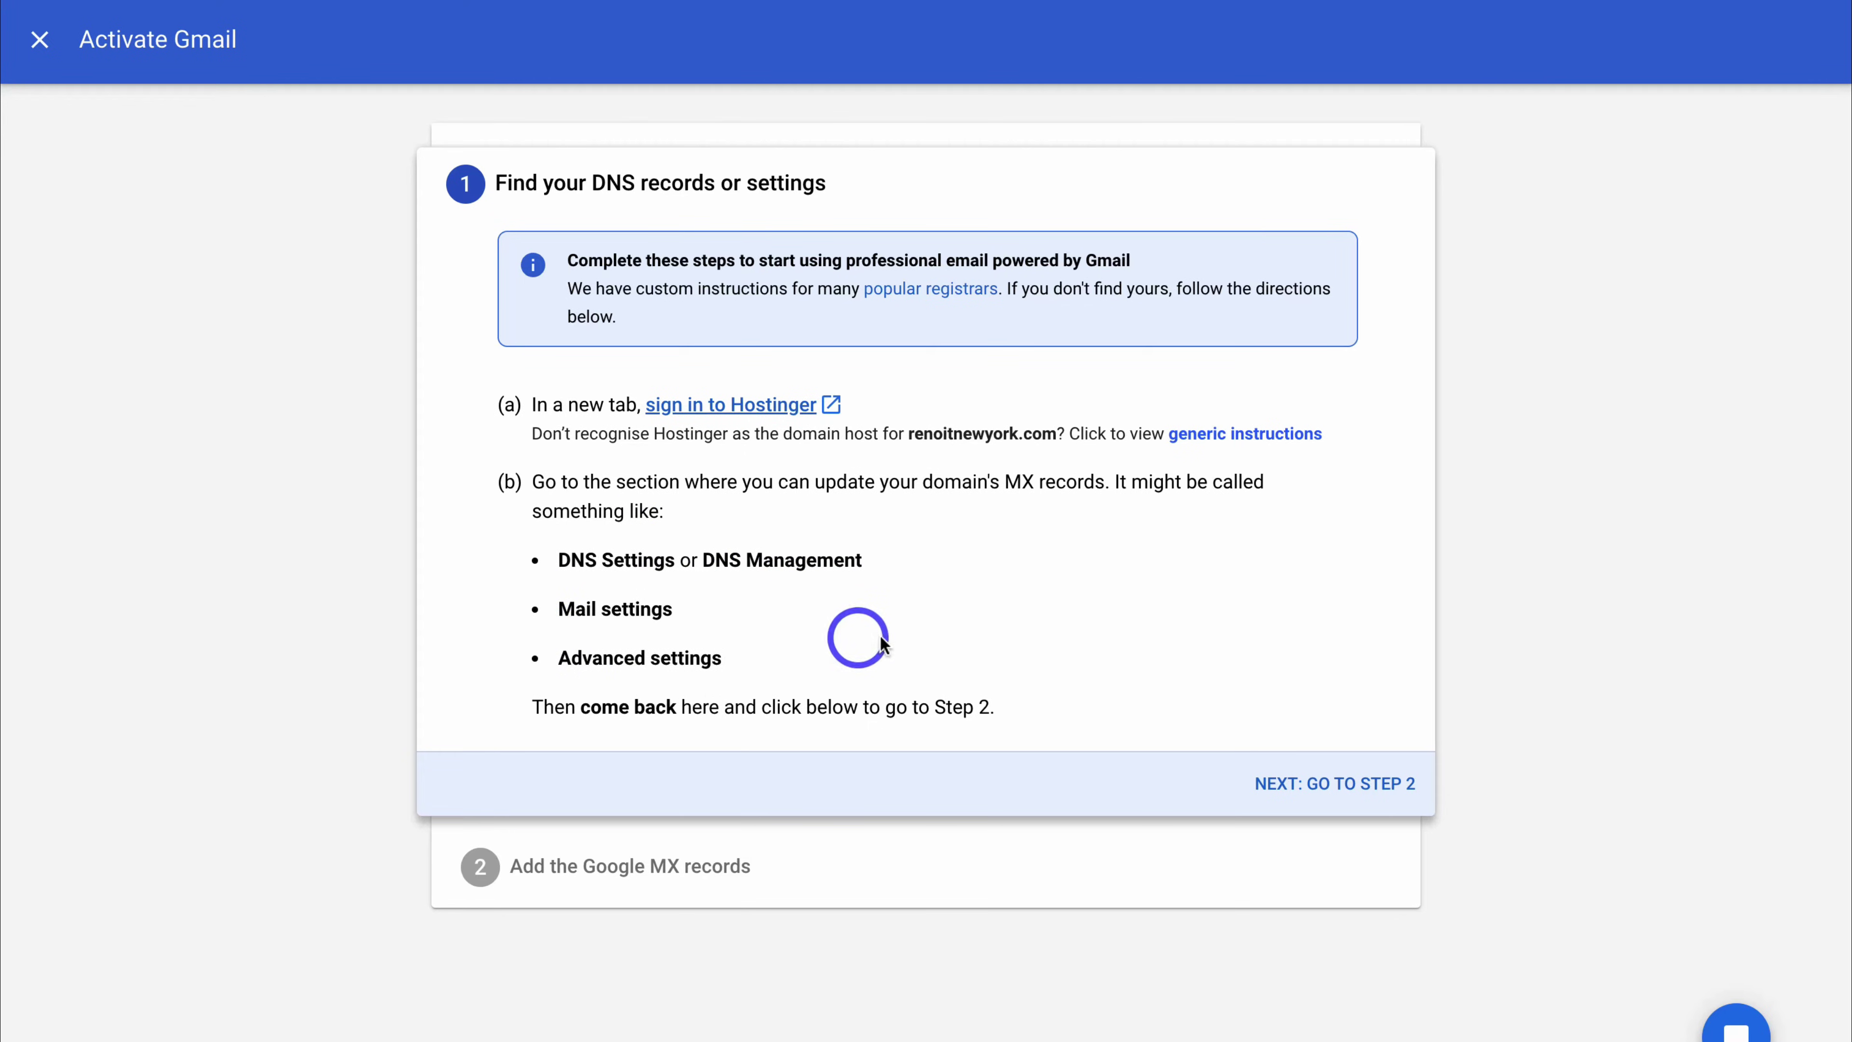
{"action": "left_click", "coordinate": [1322, 793]}
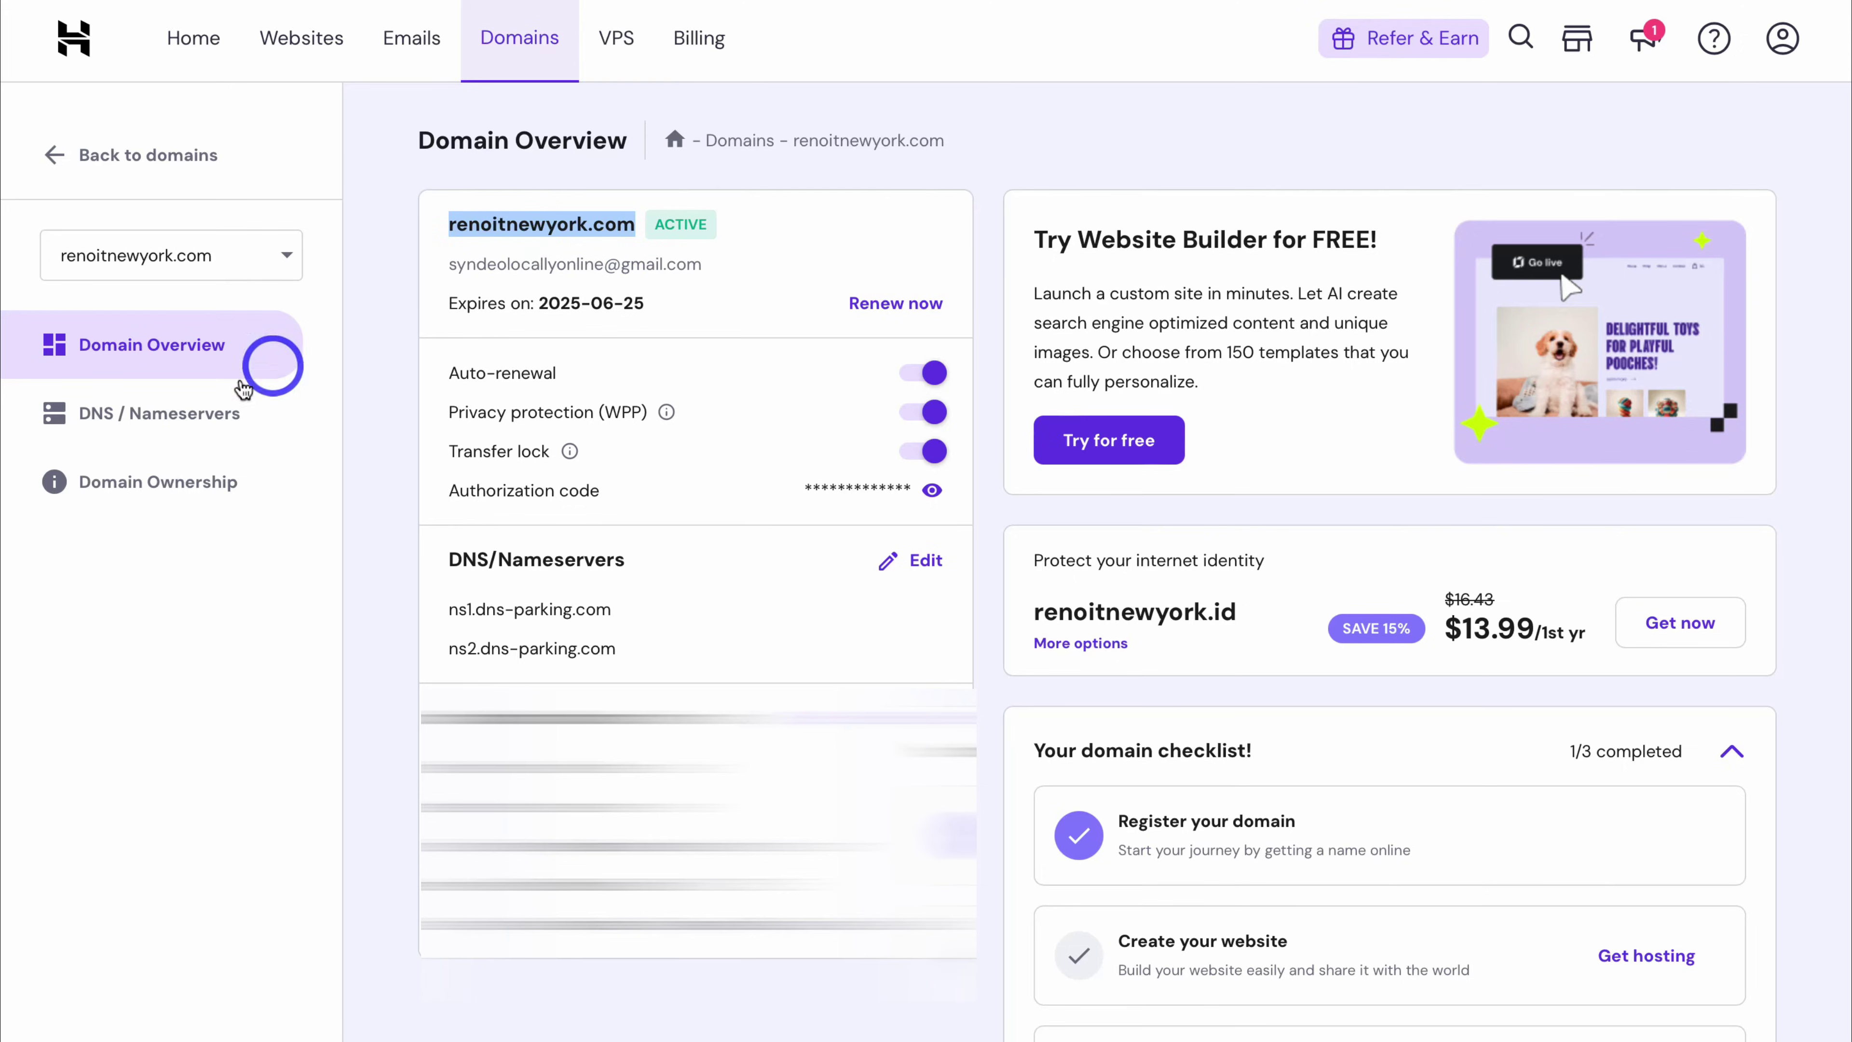
- Open the DNS / Nameservers page for renoitnewyork.com in Hostinger and view the DNS records table
{"action": "left_click", "coordinate": [188, 417]}
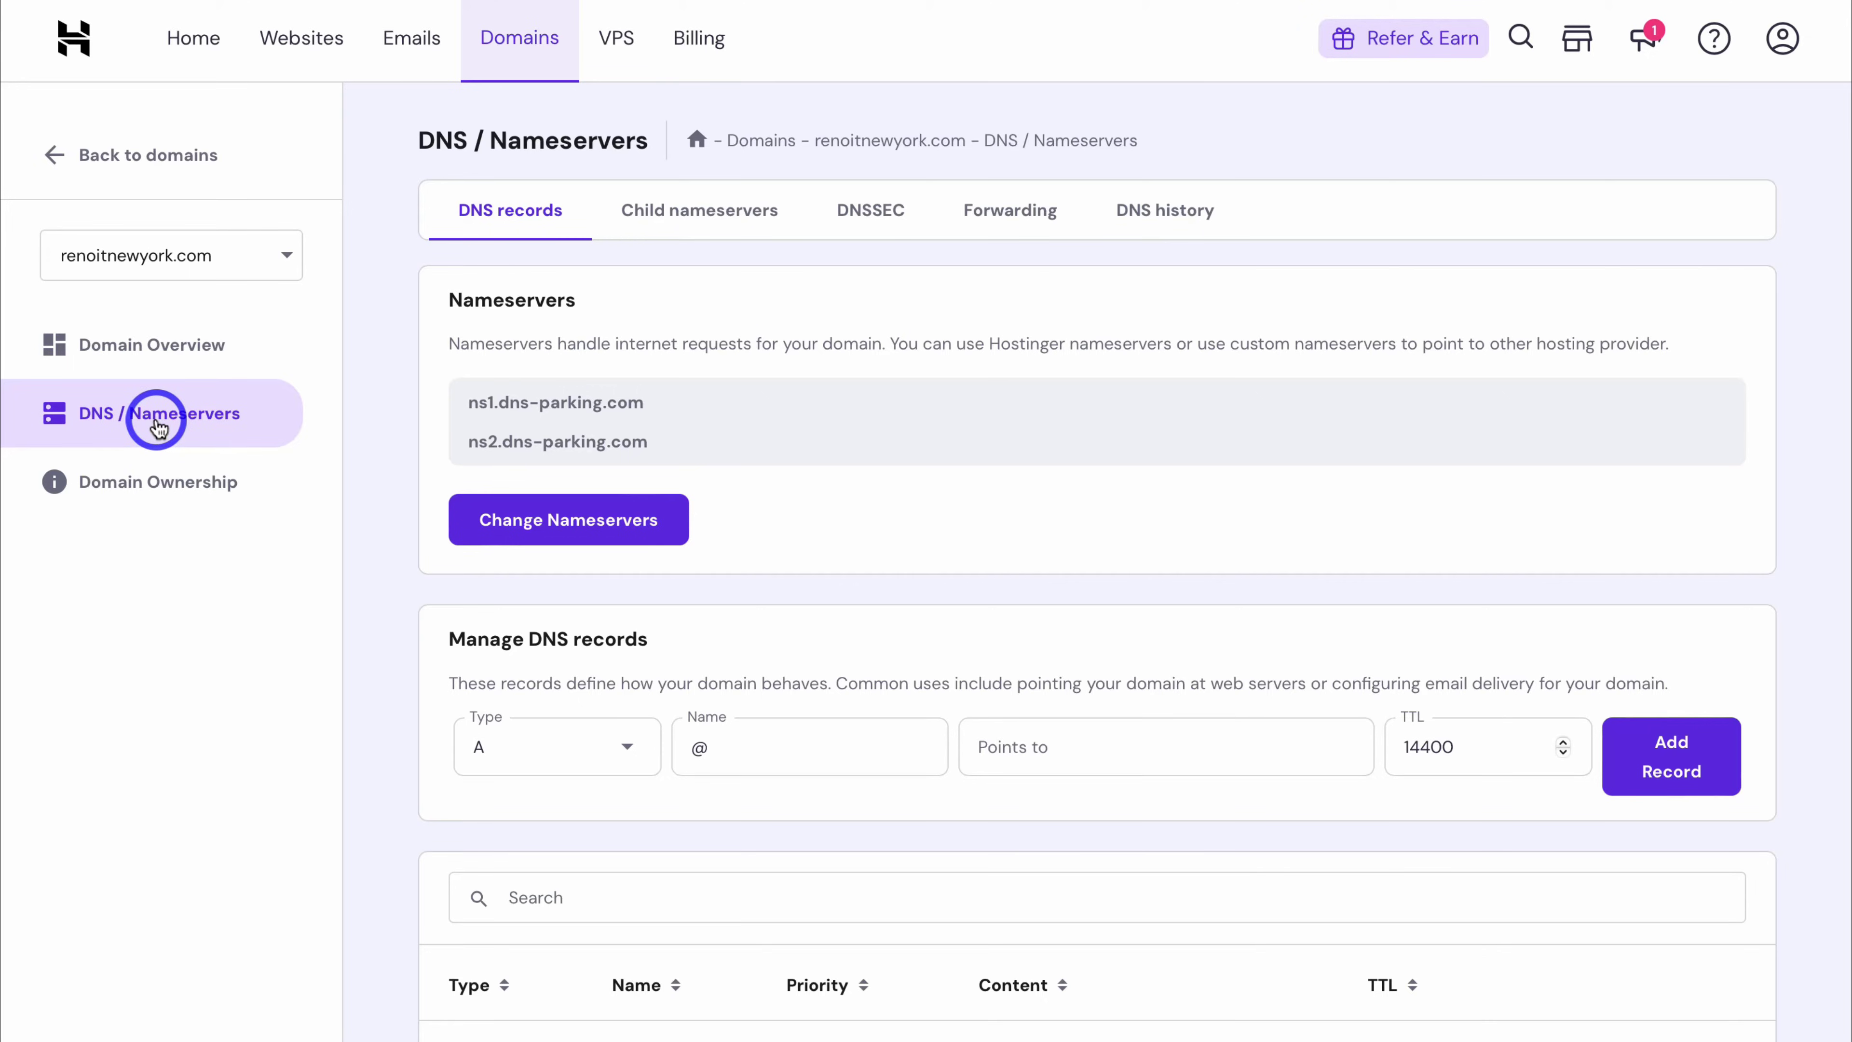
{"action": "scroll", "coordinate": [723, 649], "scroll_direction": "down", "scroll_amount": 5}
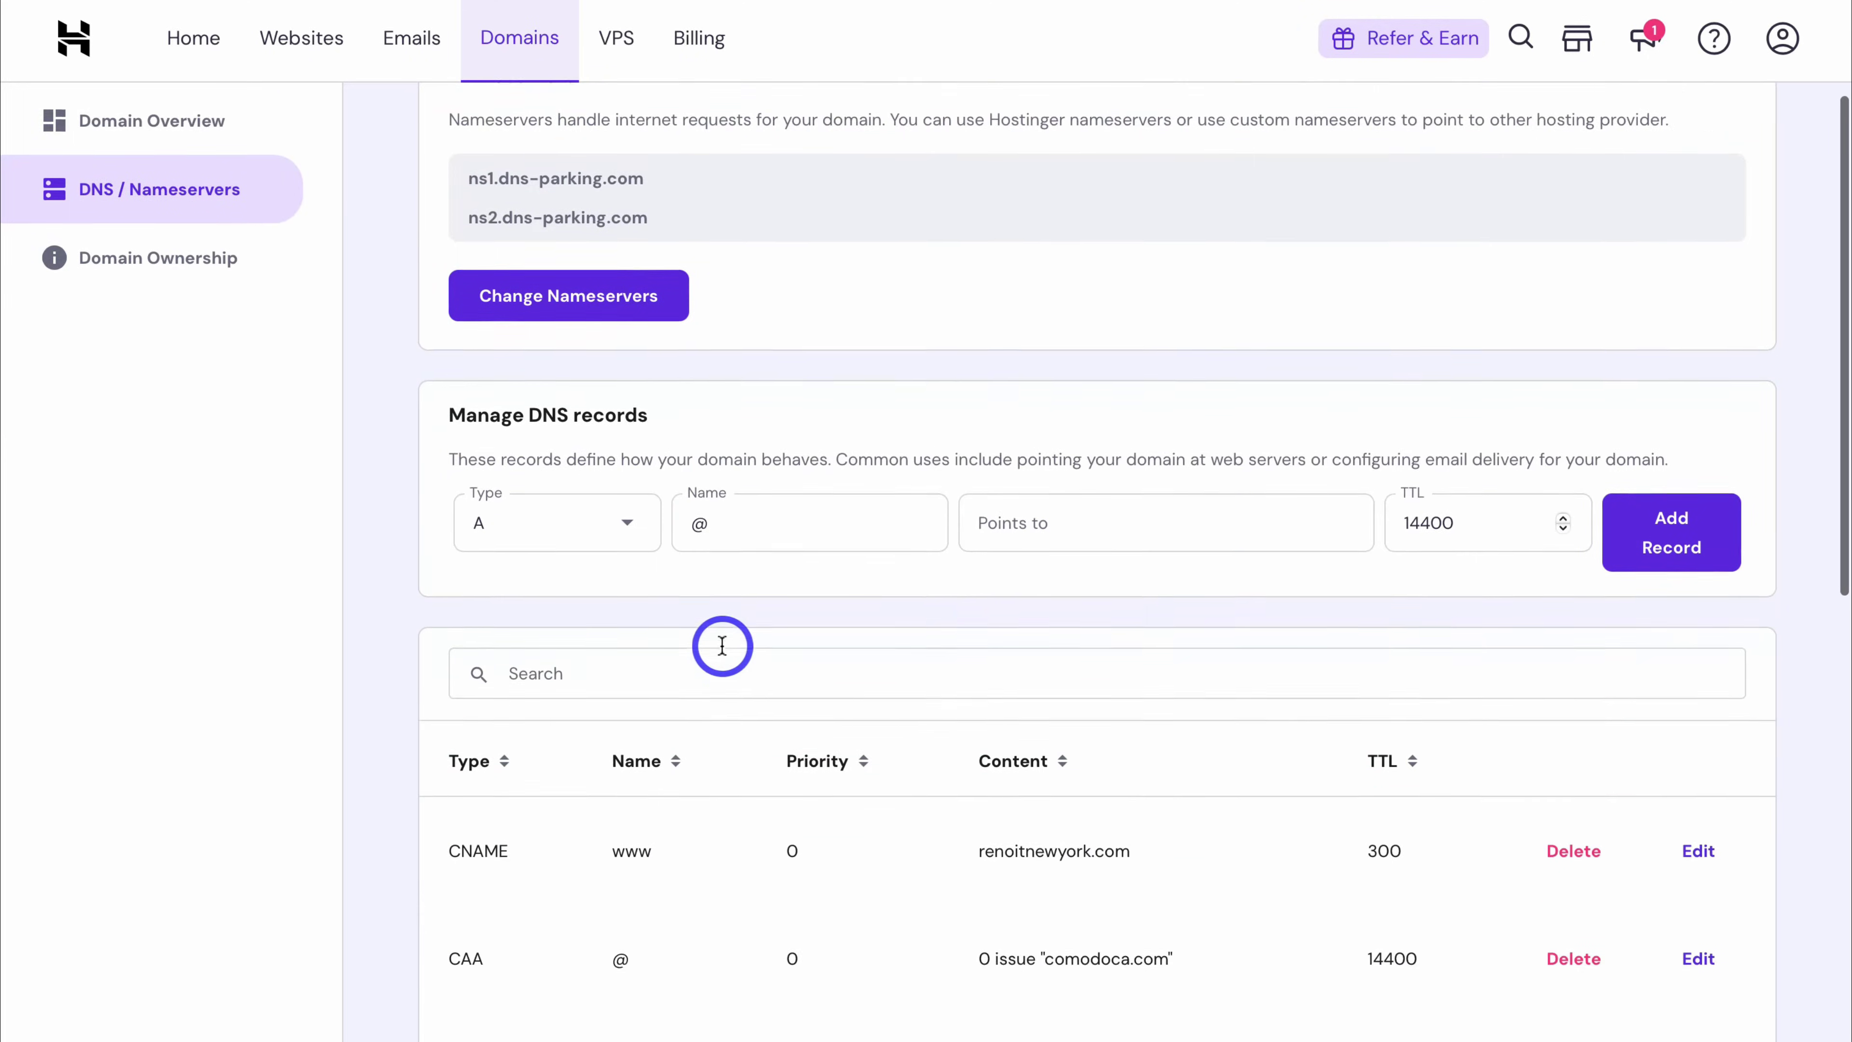
{"action": "scroll", "coordinate": [723, 649], "scroll_direction": "up", "scroll_amount": 1}
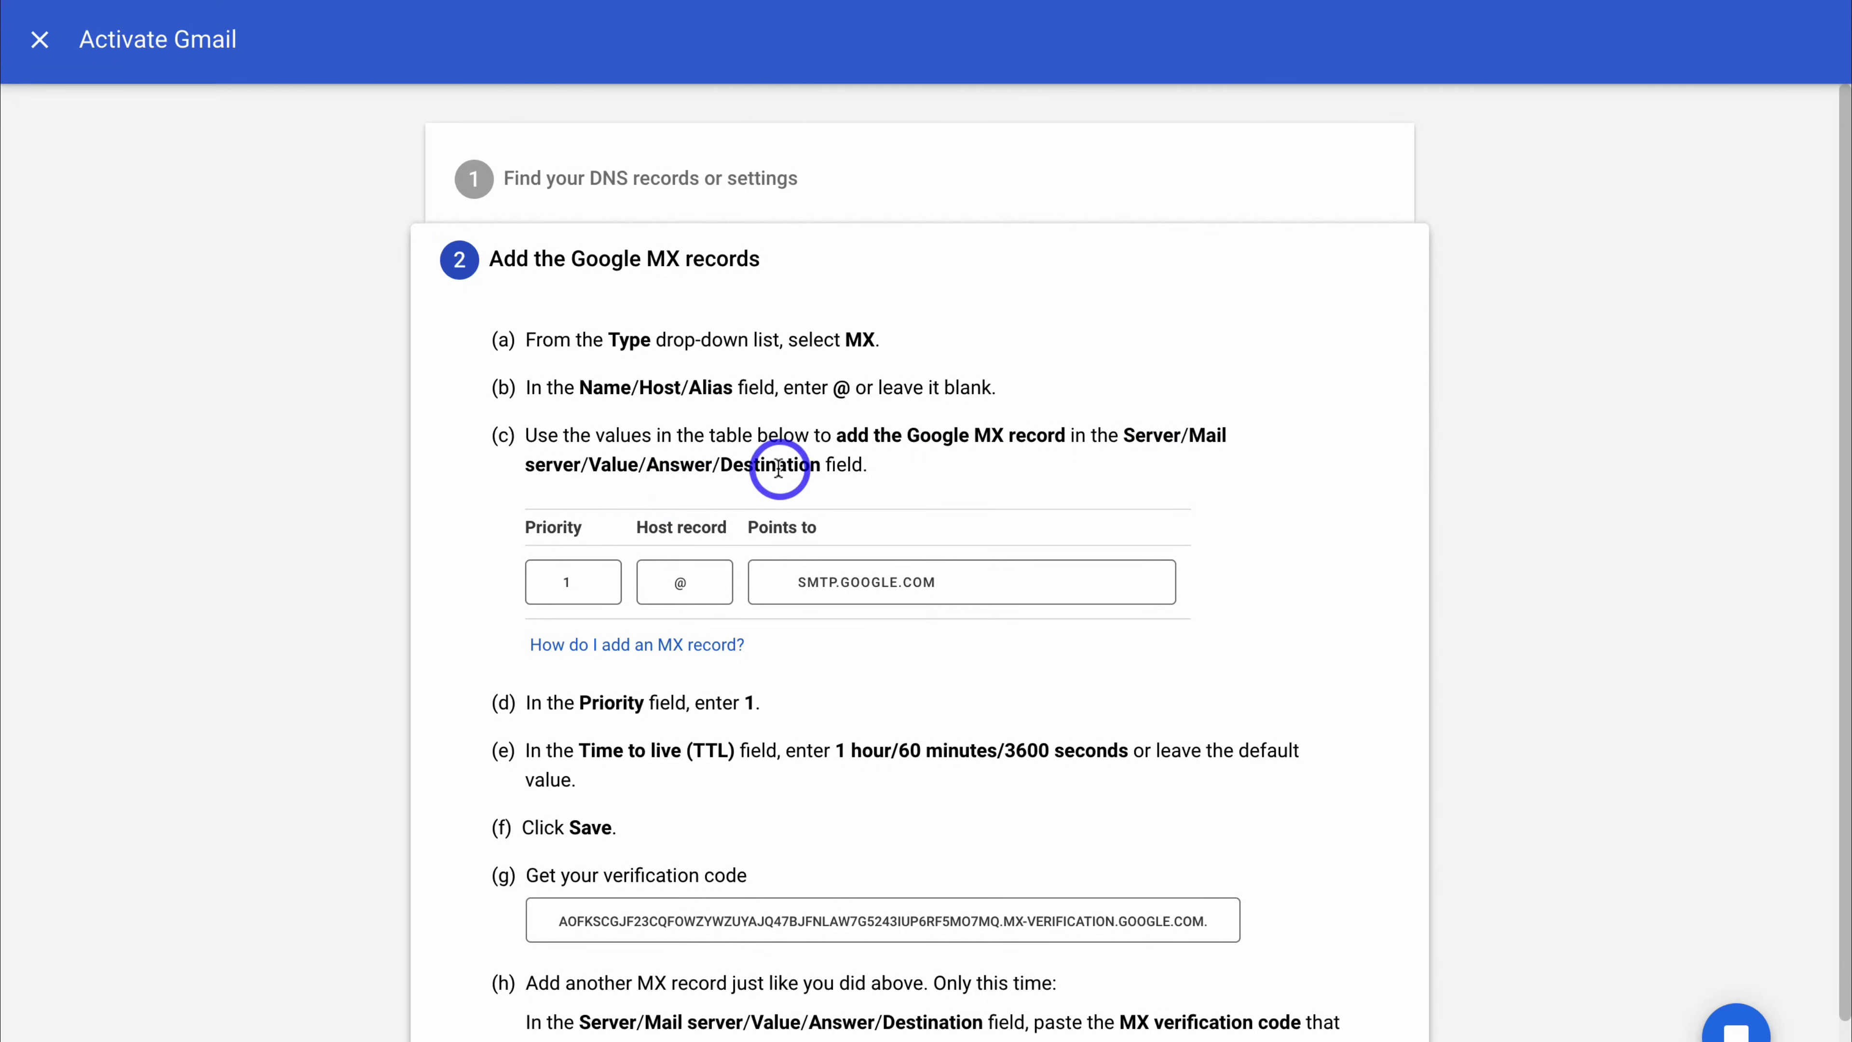
- Copy the SMTP.GOOGLE.COM mail server value from Google's Activate Gmail MX instructions
{"action": "left_click_drag", "start_coordinate": [820, 466], "coordinate": [1141, 438]}
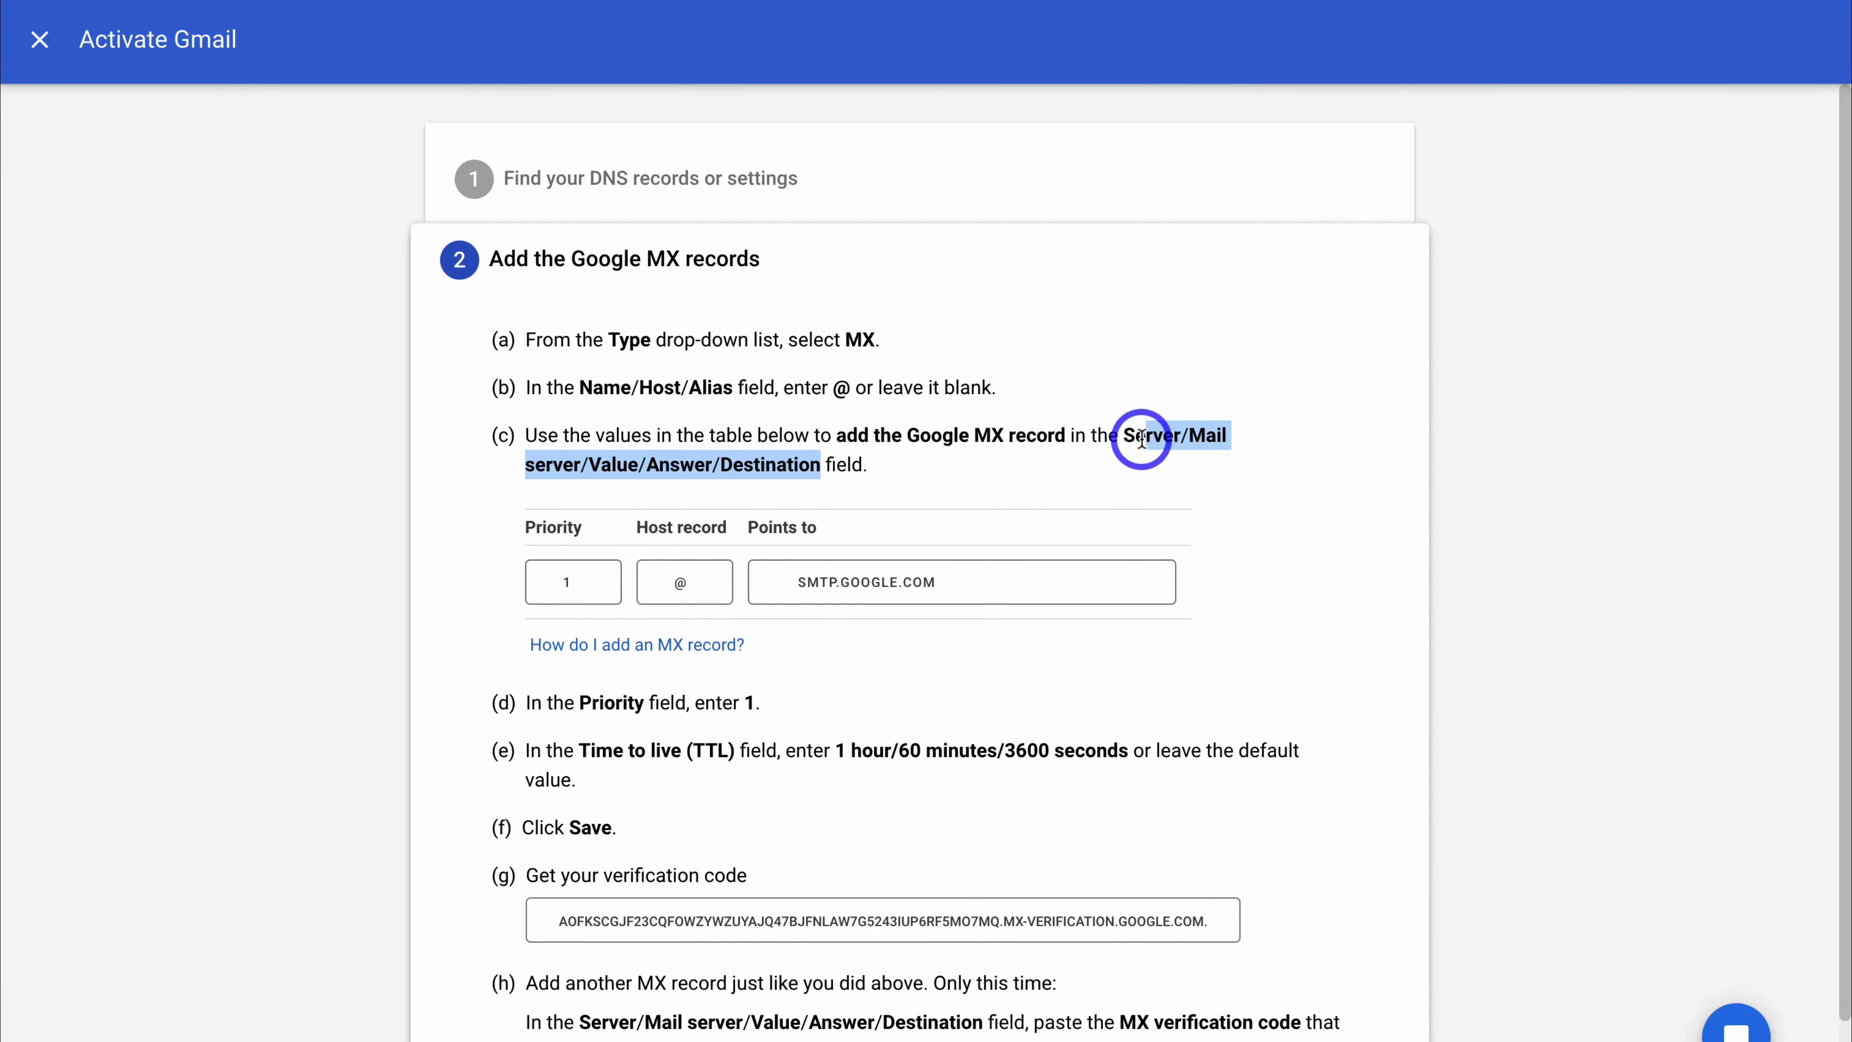
{"action": "left_click", "coordinate": [1079, 467]}
{"action": "left_click", "coordinate": [897, 580]}
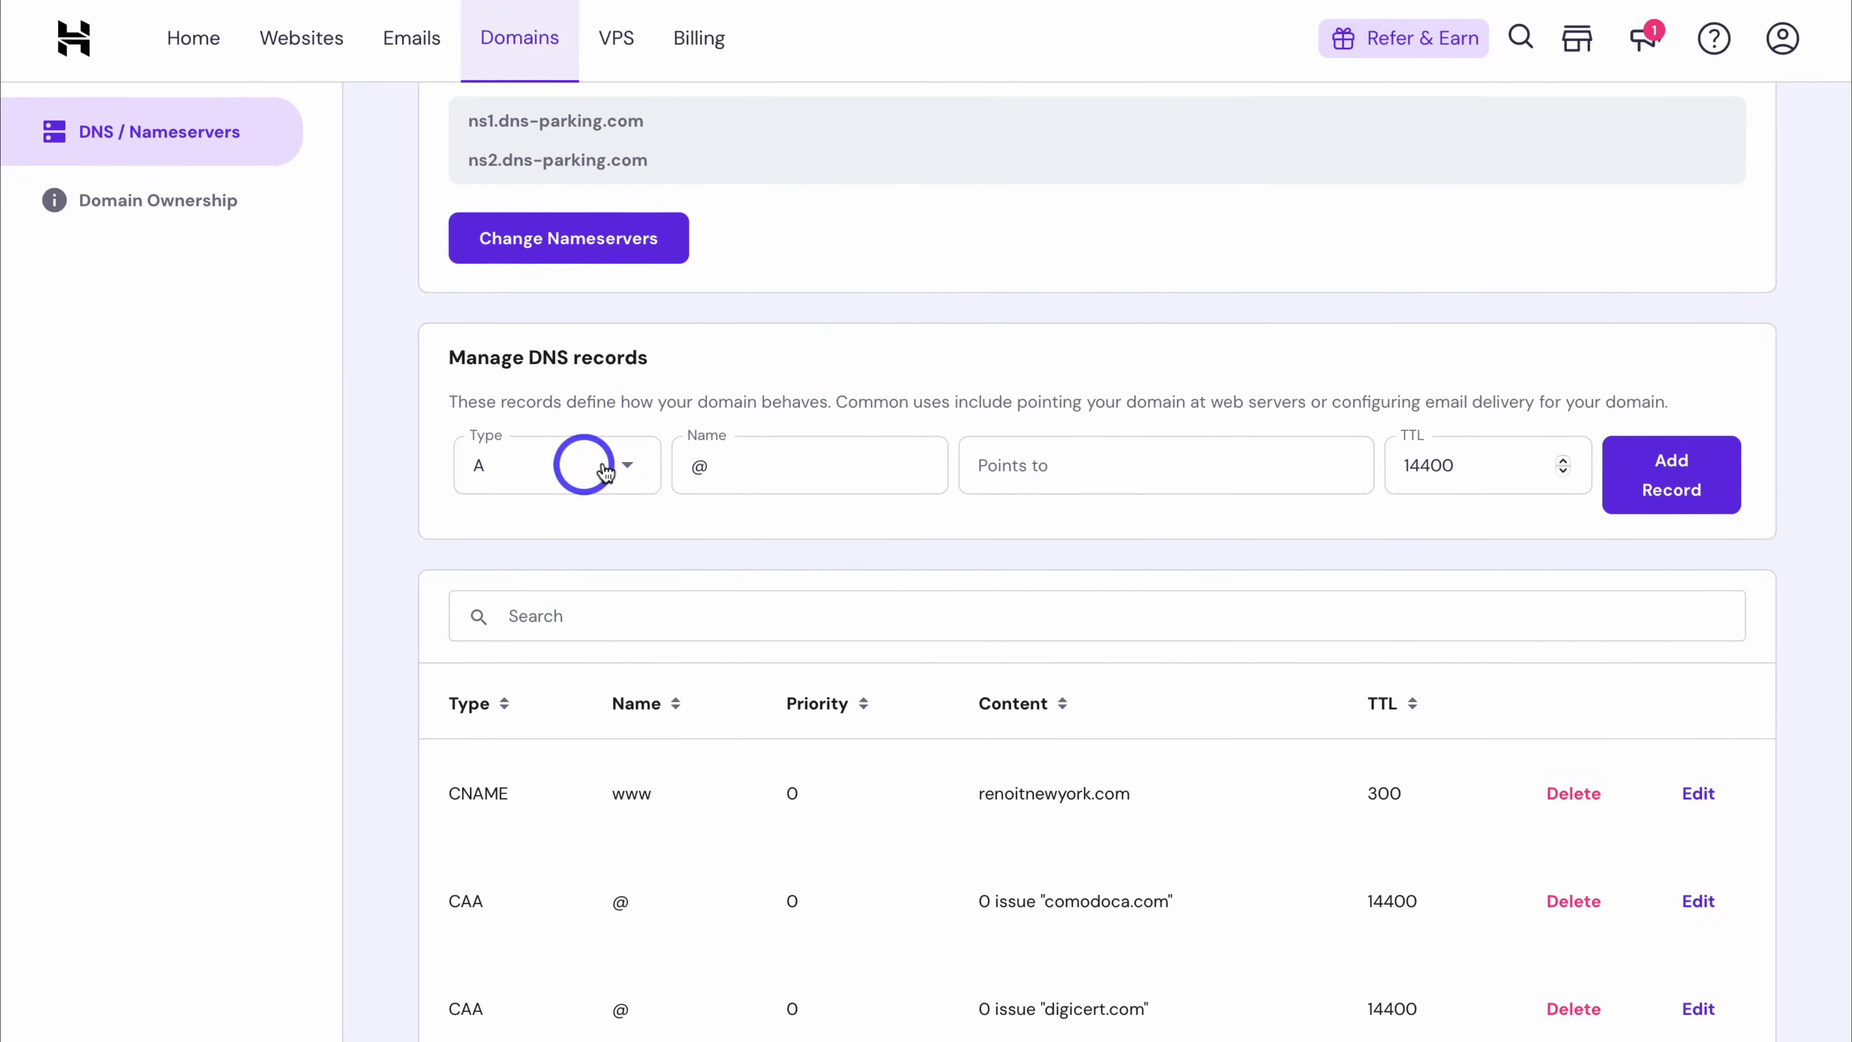
- Add a Hostinger MX record with mail server SMTP.GOOGLE.COM and priority 1
{"action": "left_click", "coordinate": [626, 471]}
{"action": "left_click", "coordinate": [576, 593]}
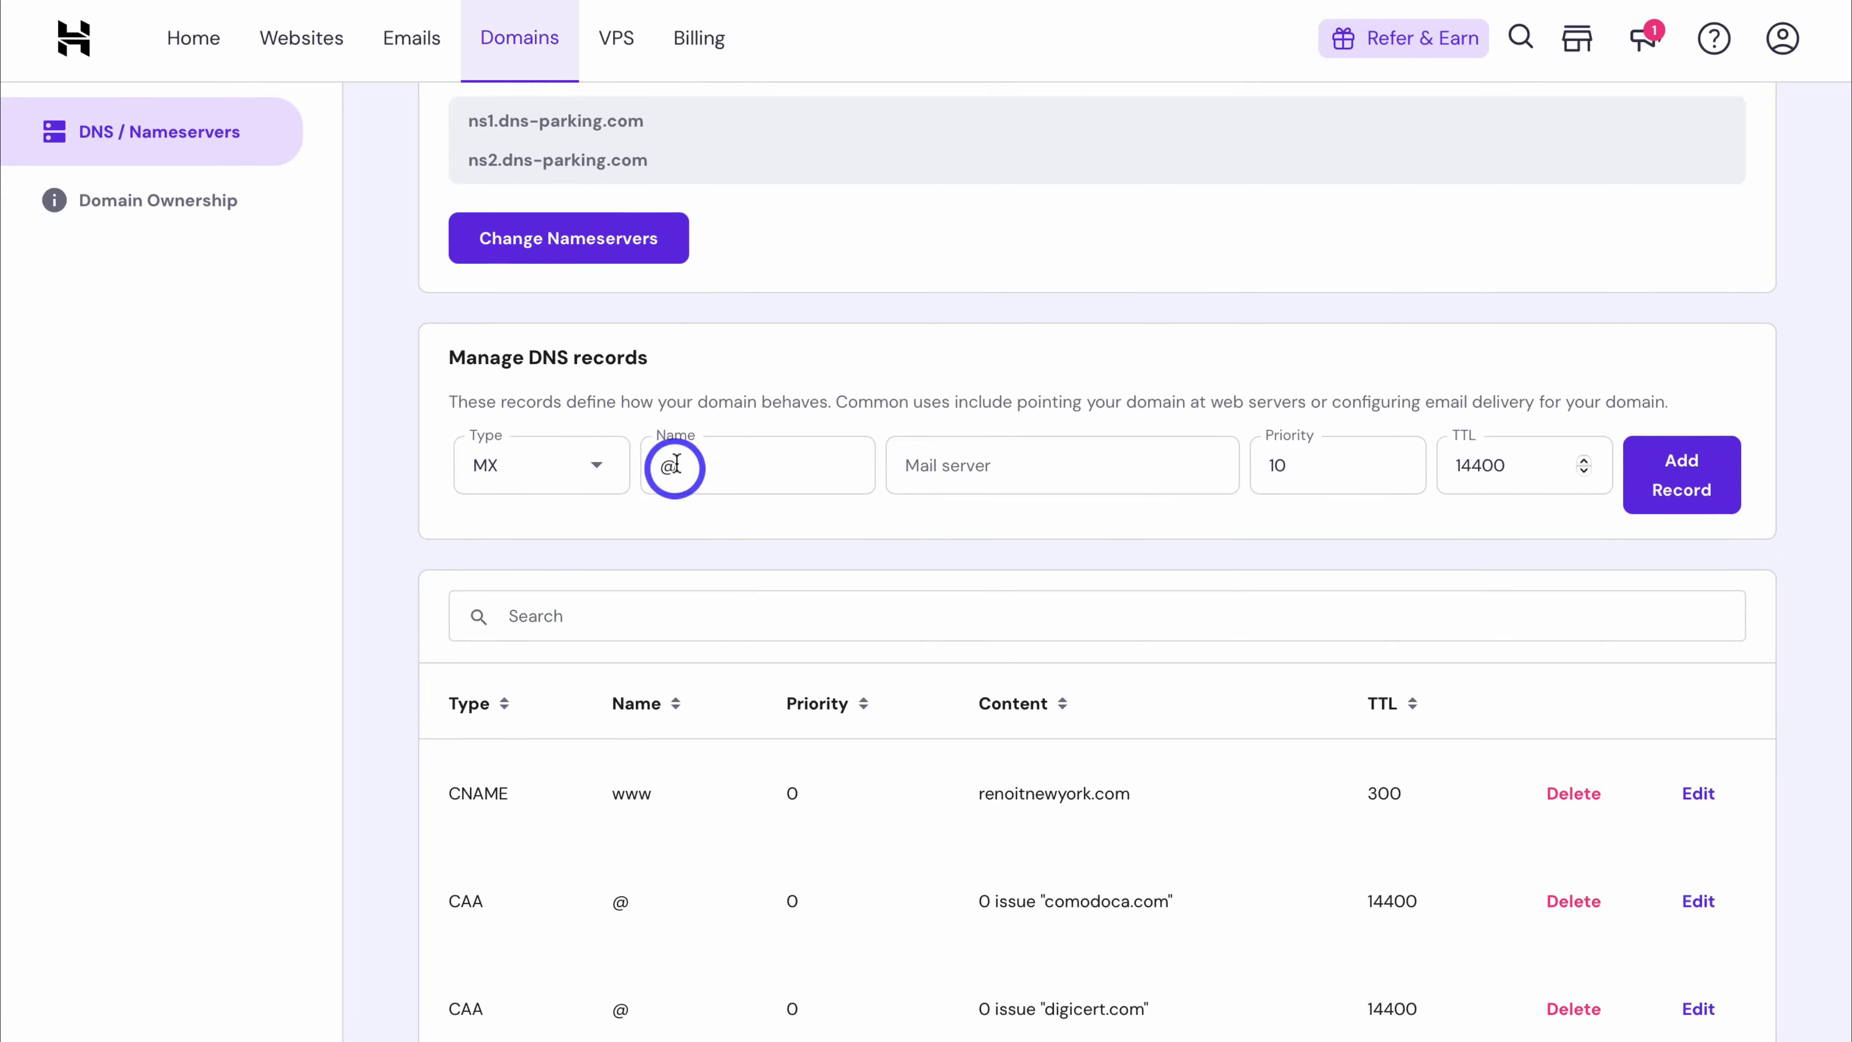
{"action": "left_click", "coordinate": [918, 467]}
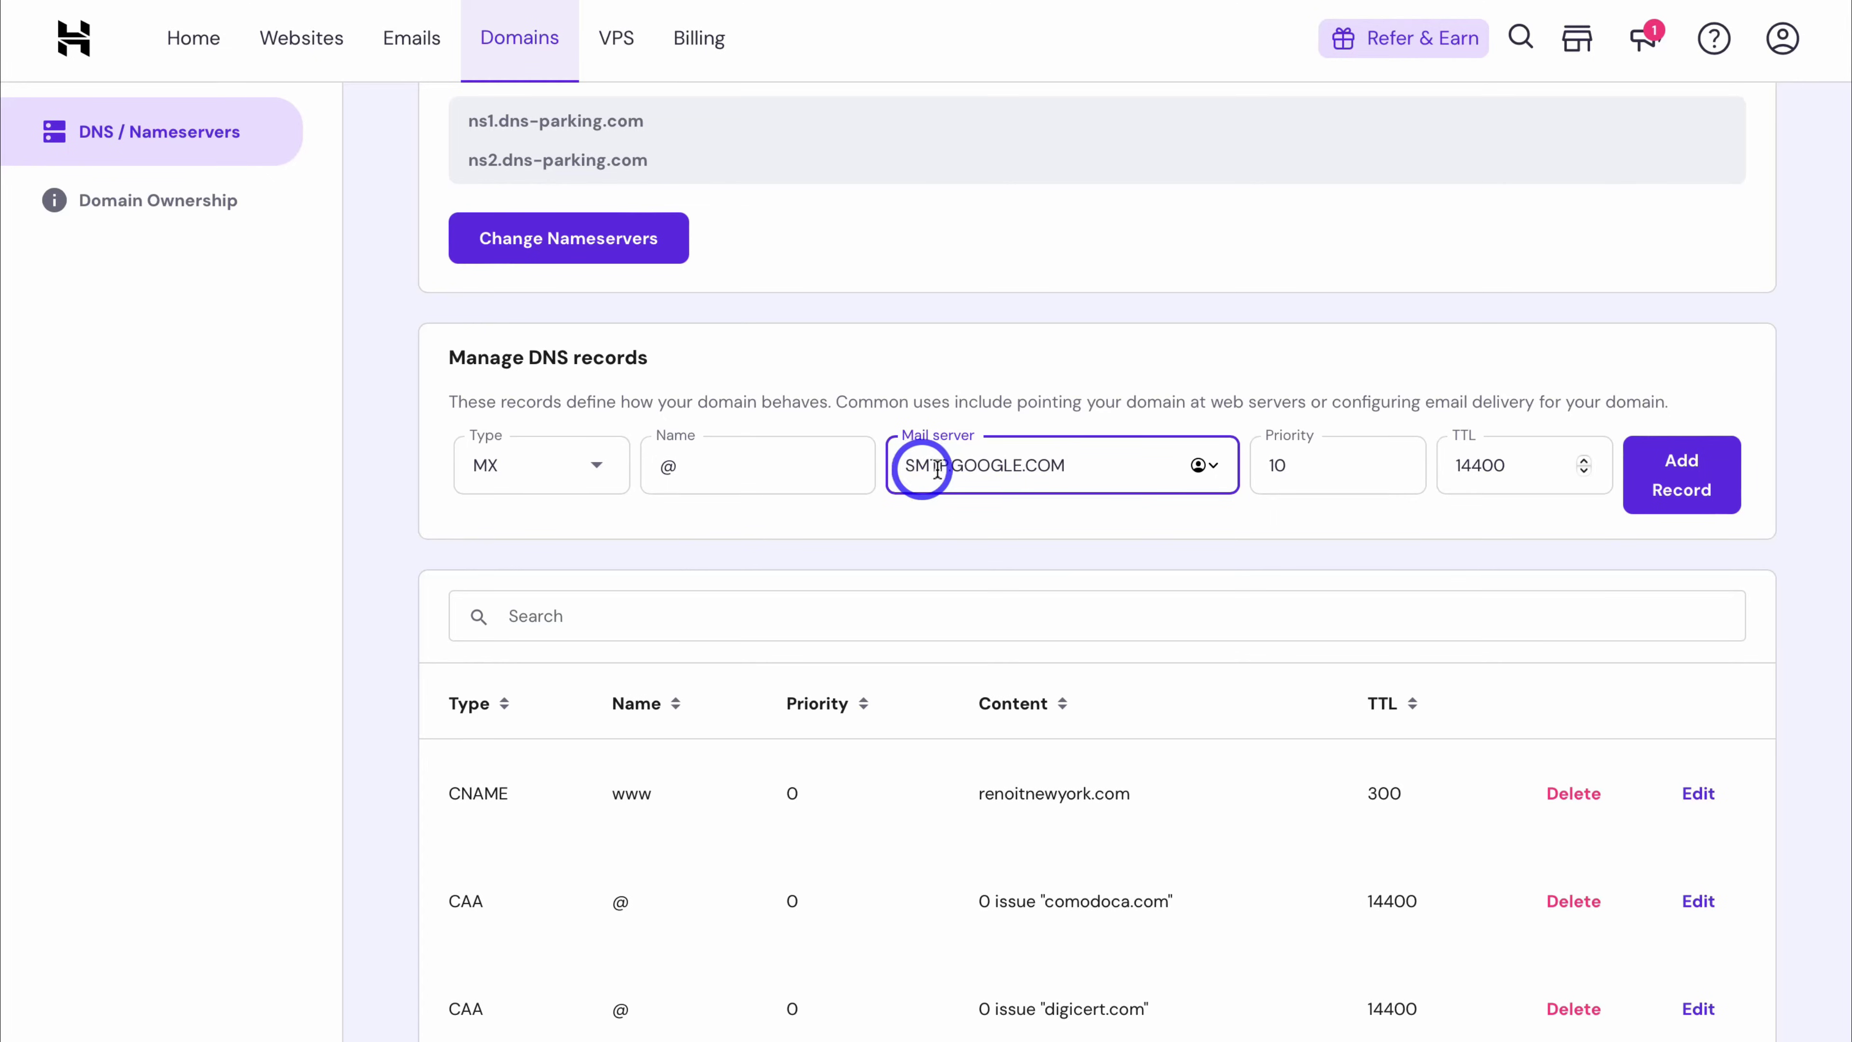
{"action": "left_click", "coordinate": [1317, 467]}
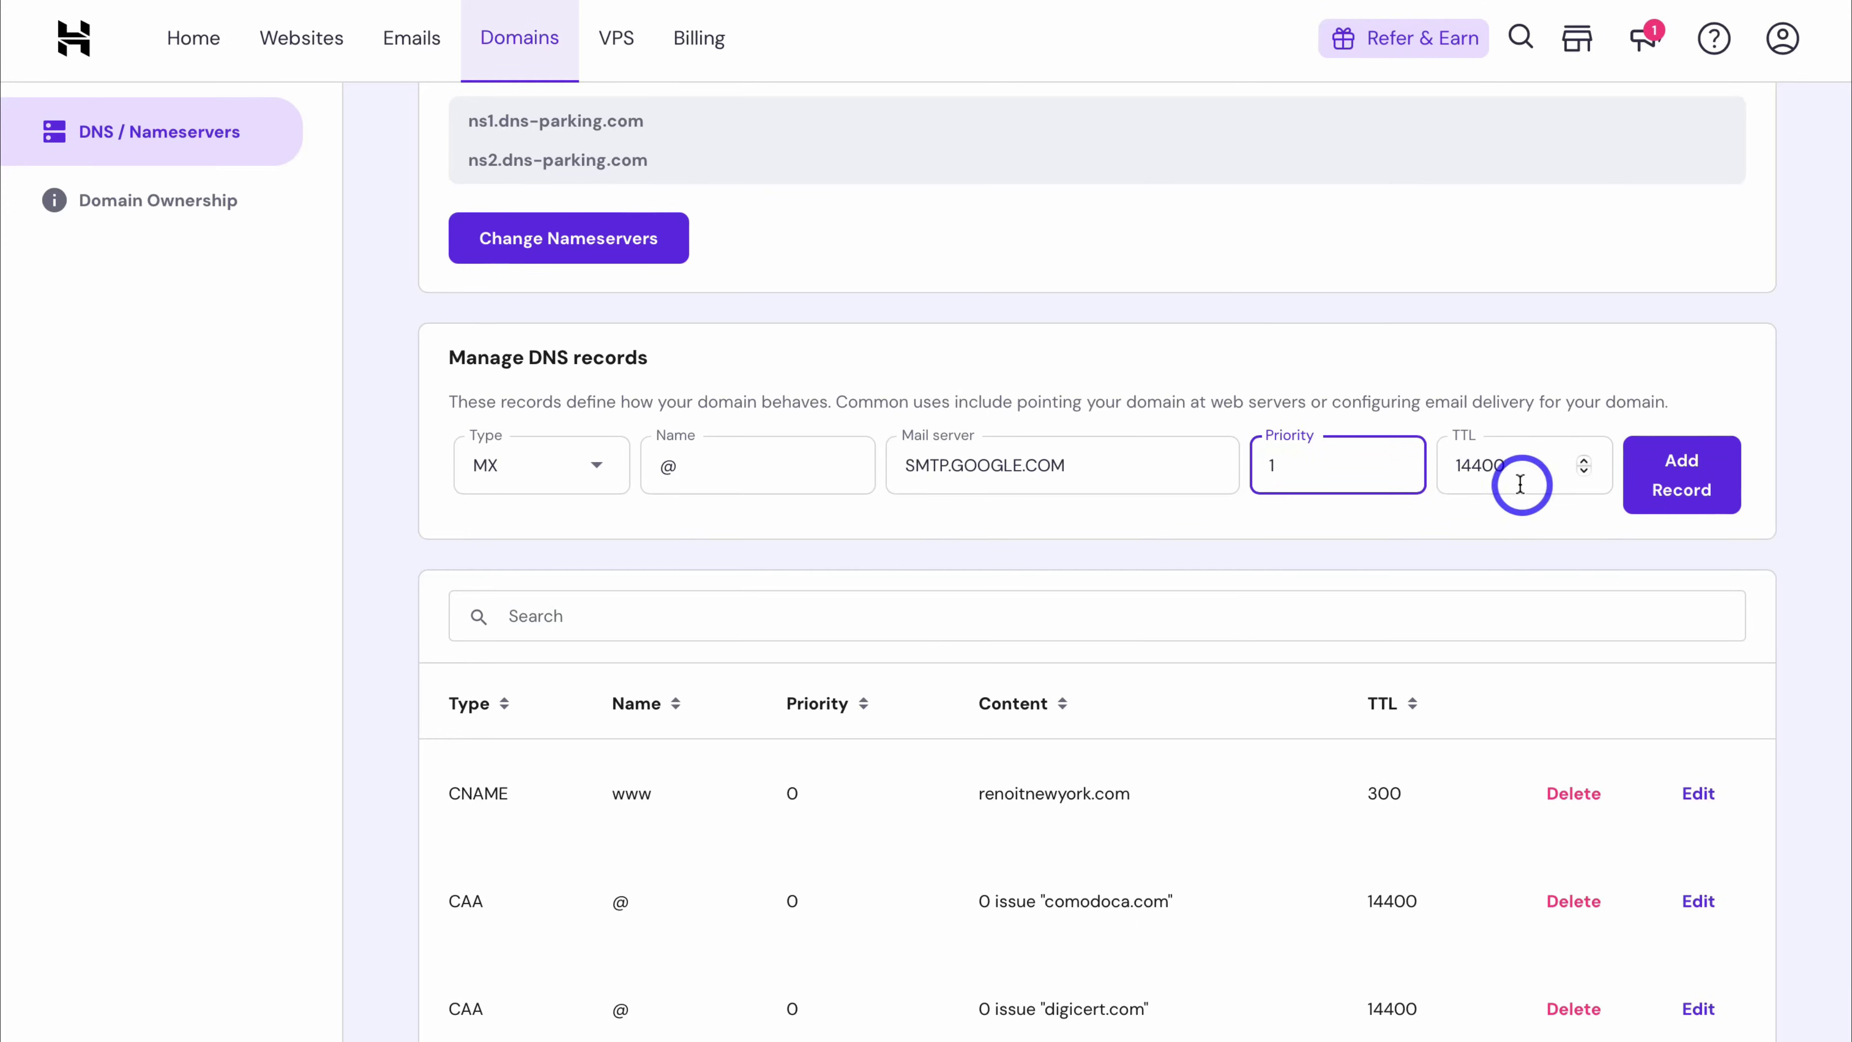
{"action": "left_click", "coordinate": [1682, 475]}
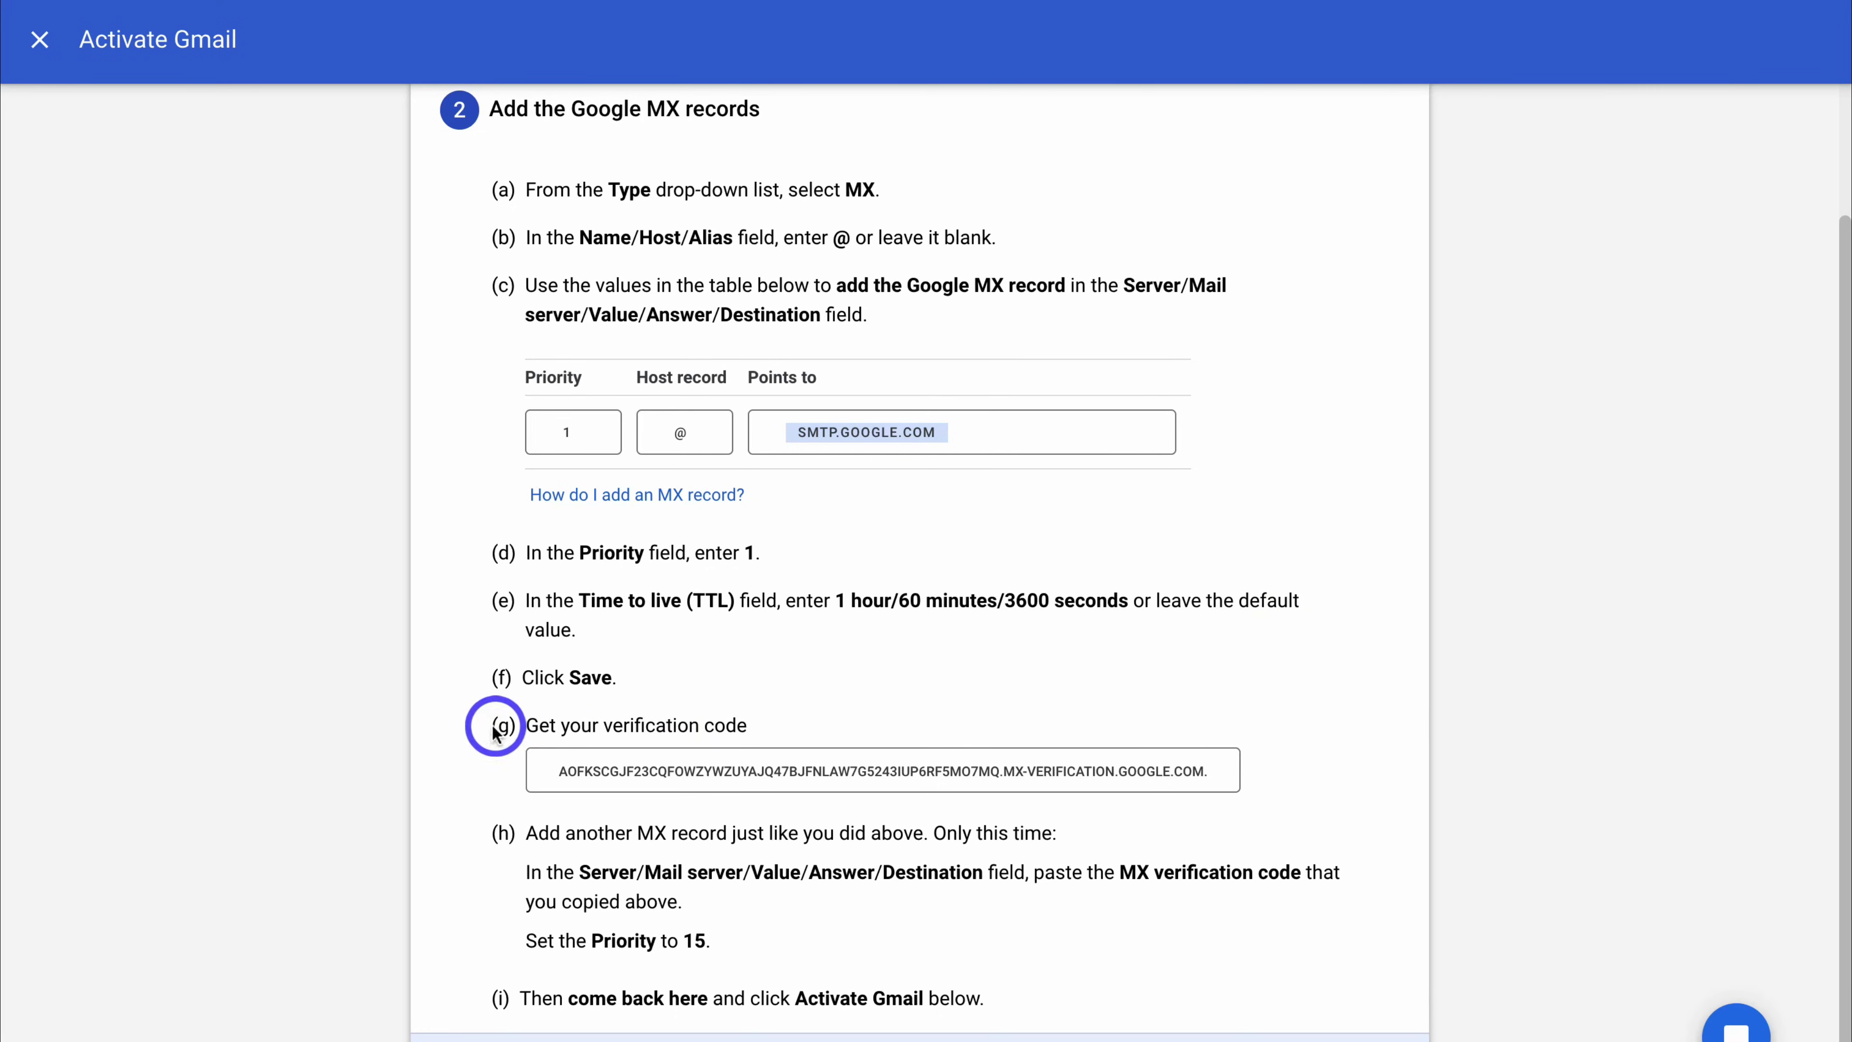
- Copy the MX verification code from step (g) of Google's Activate Gmail instructions
{"action": "left_click_drag", "start_coordinate": [649, 689], "coordinate": [466, 191]}
{"action": "left_click", "coordinate": [693, 690]}
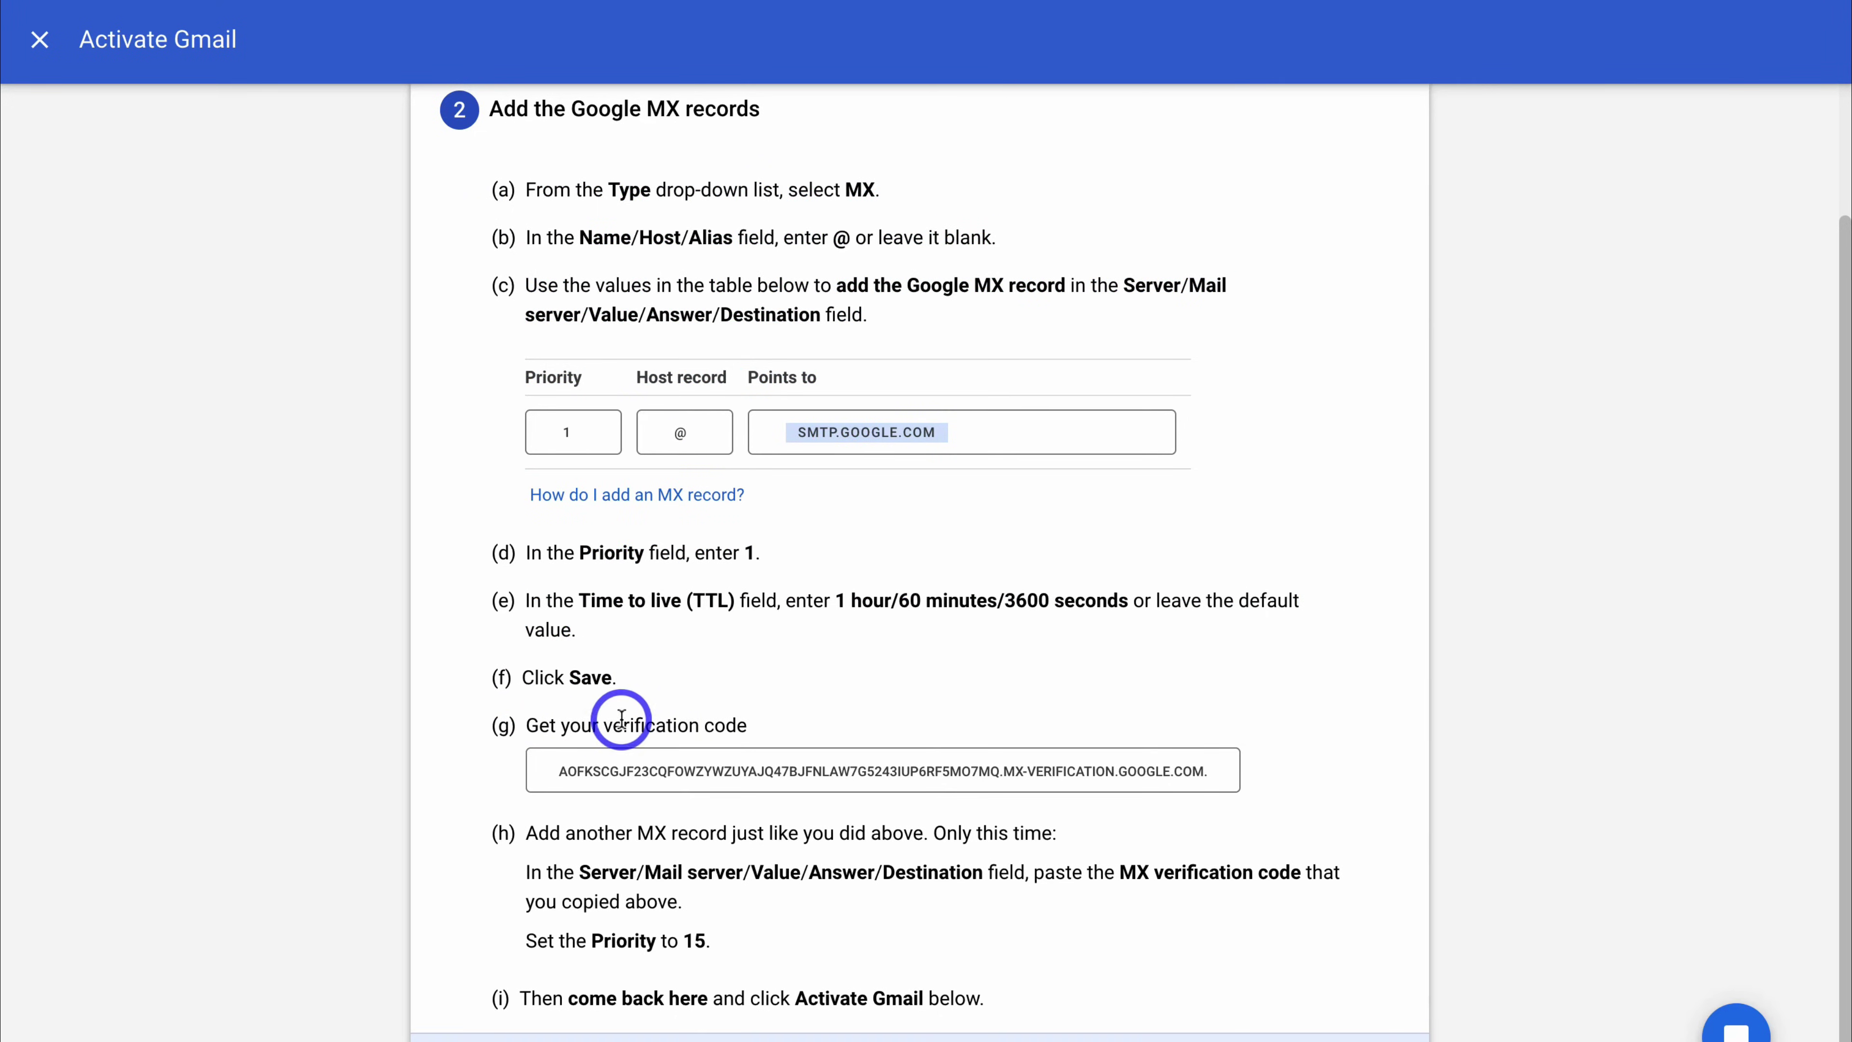
{"action": "left_click", "coordinate": [674, 765]}
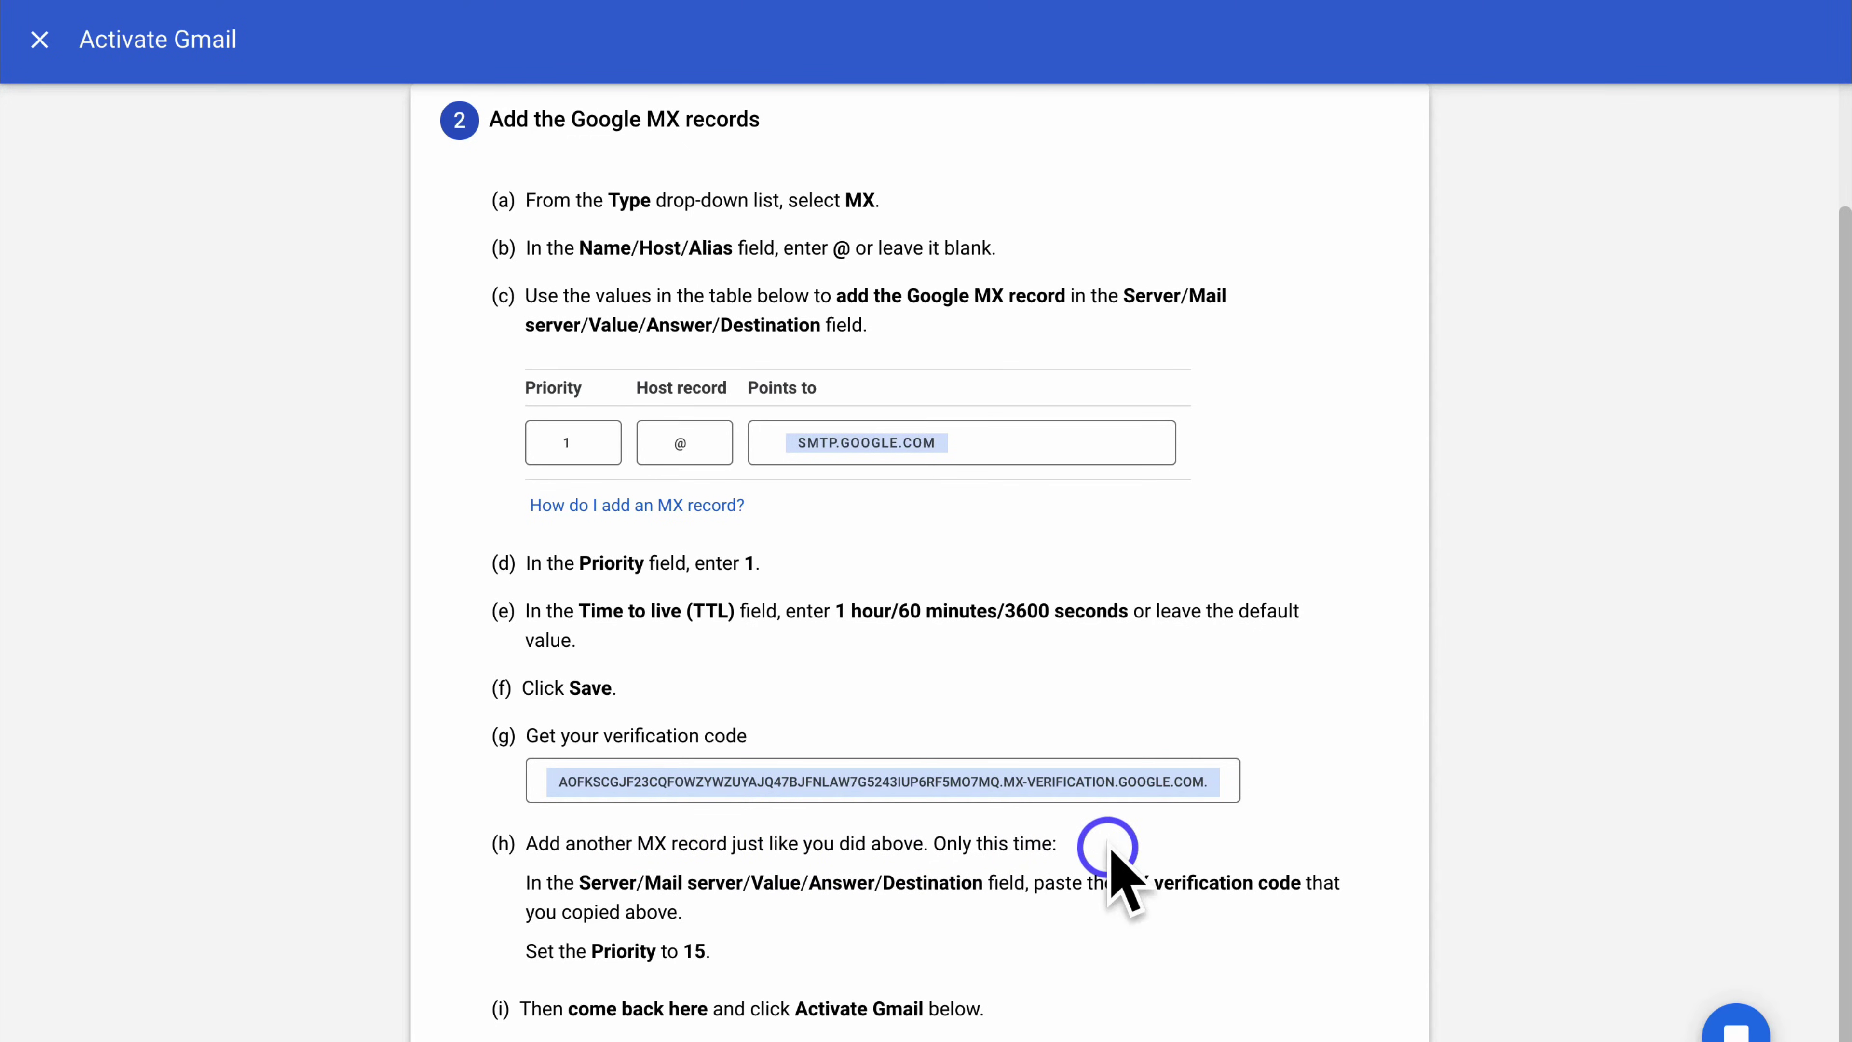
{"action": "left_click_drag", "start_coordinate": [983, 882], "coordinate": [584, 883]}
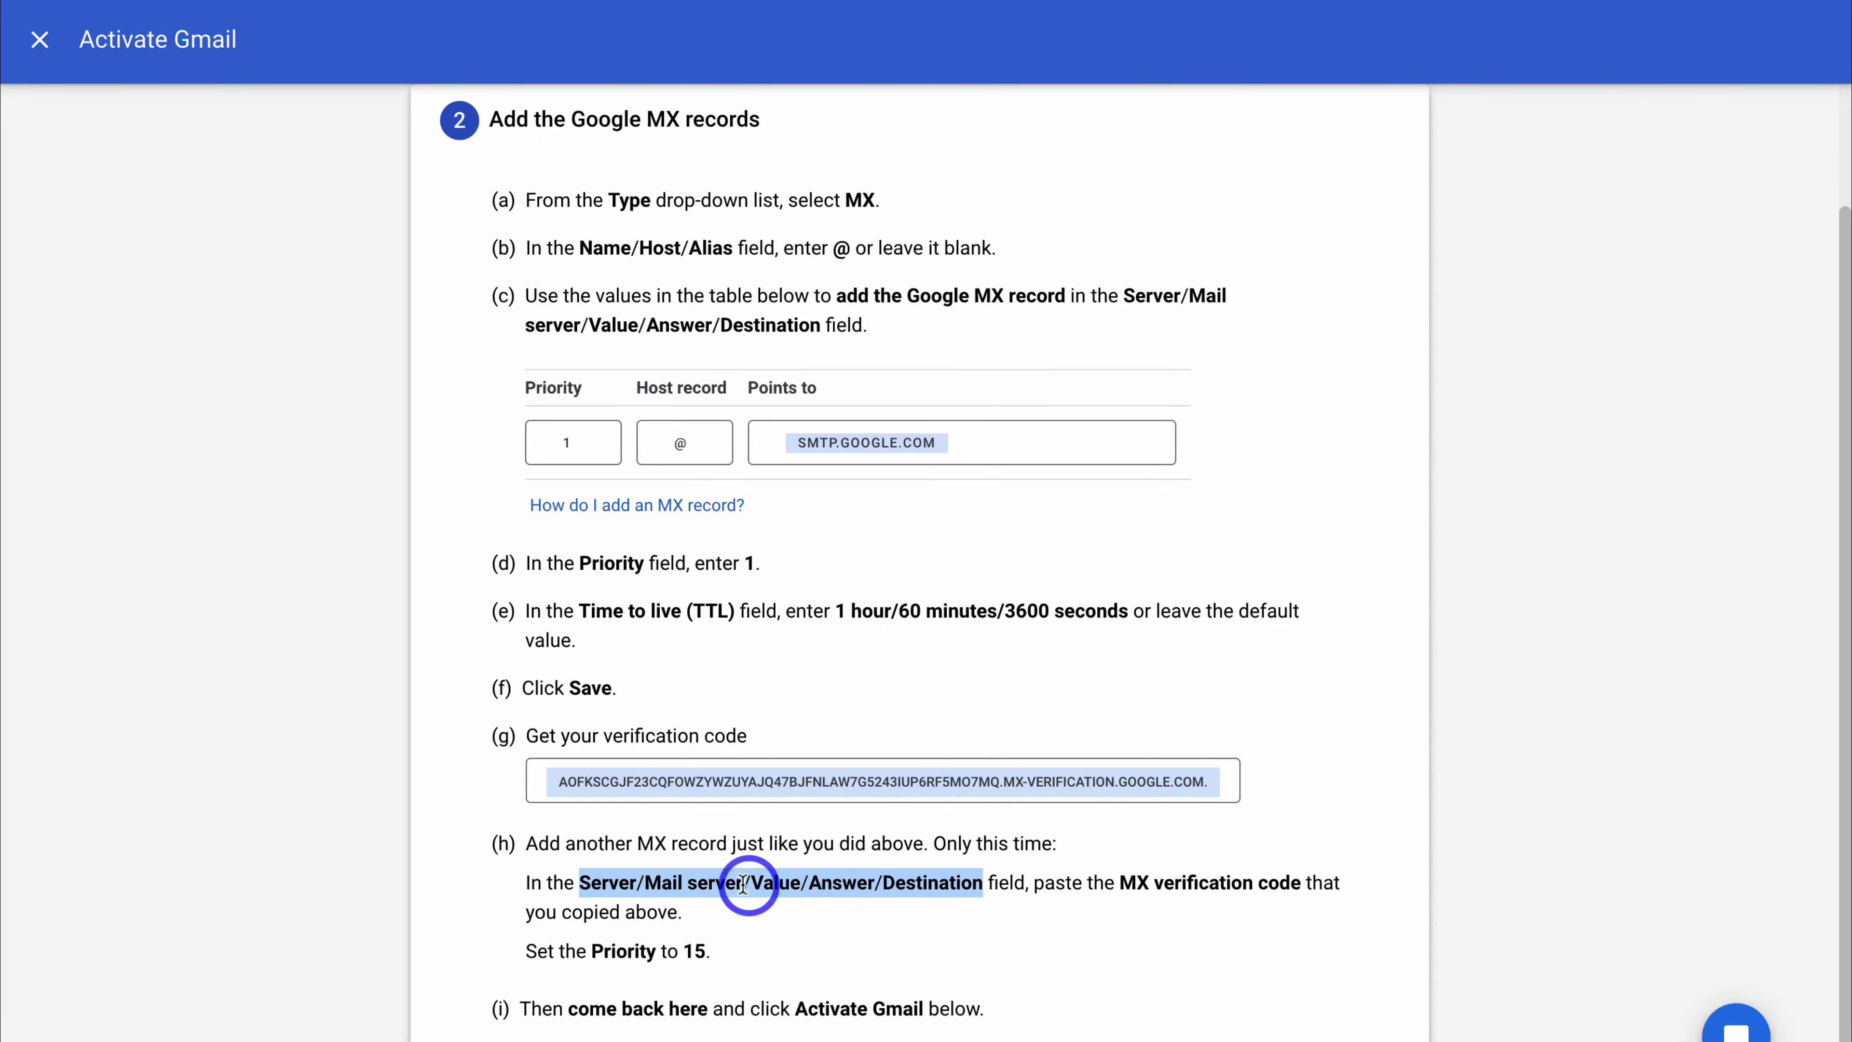
{"action": "left_click", "coordinate": [955, 913]}
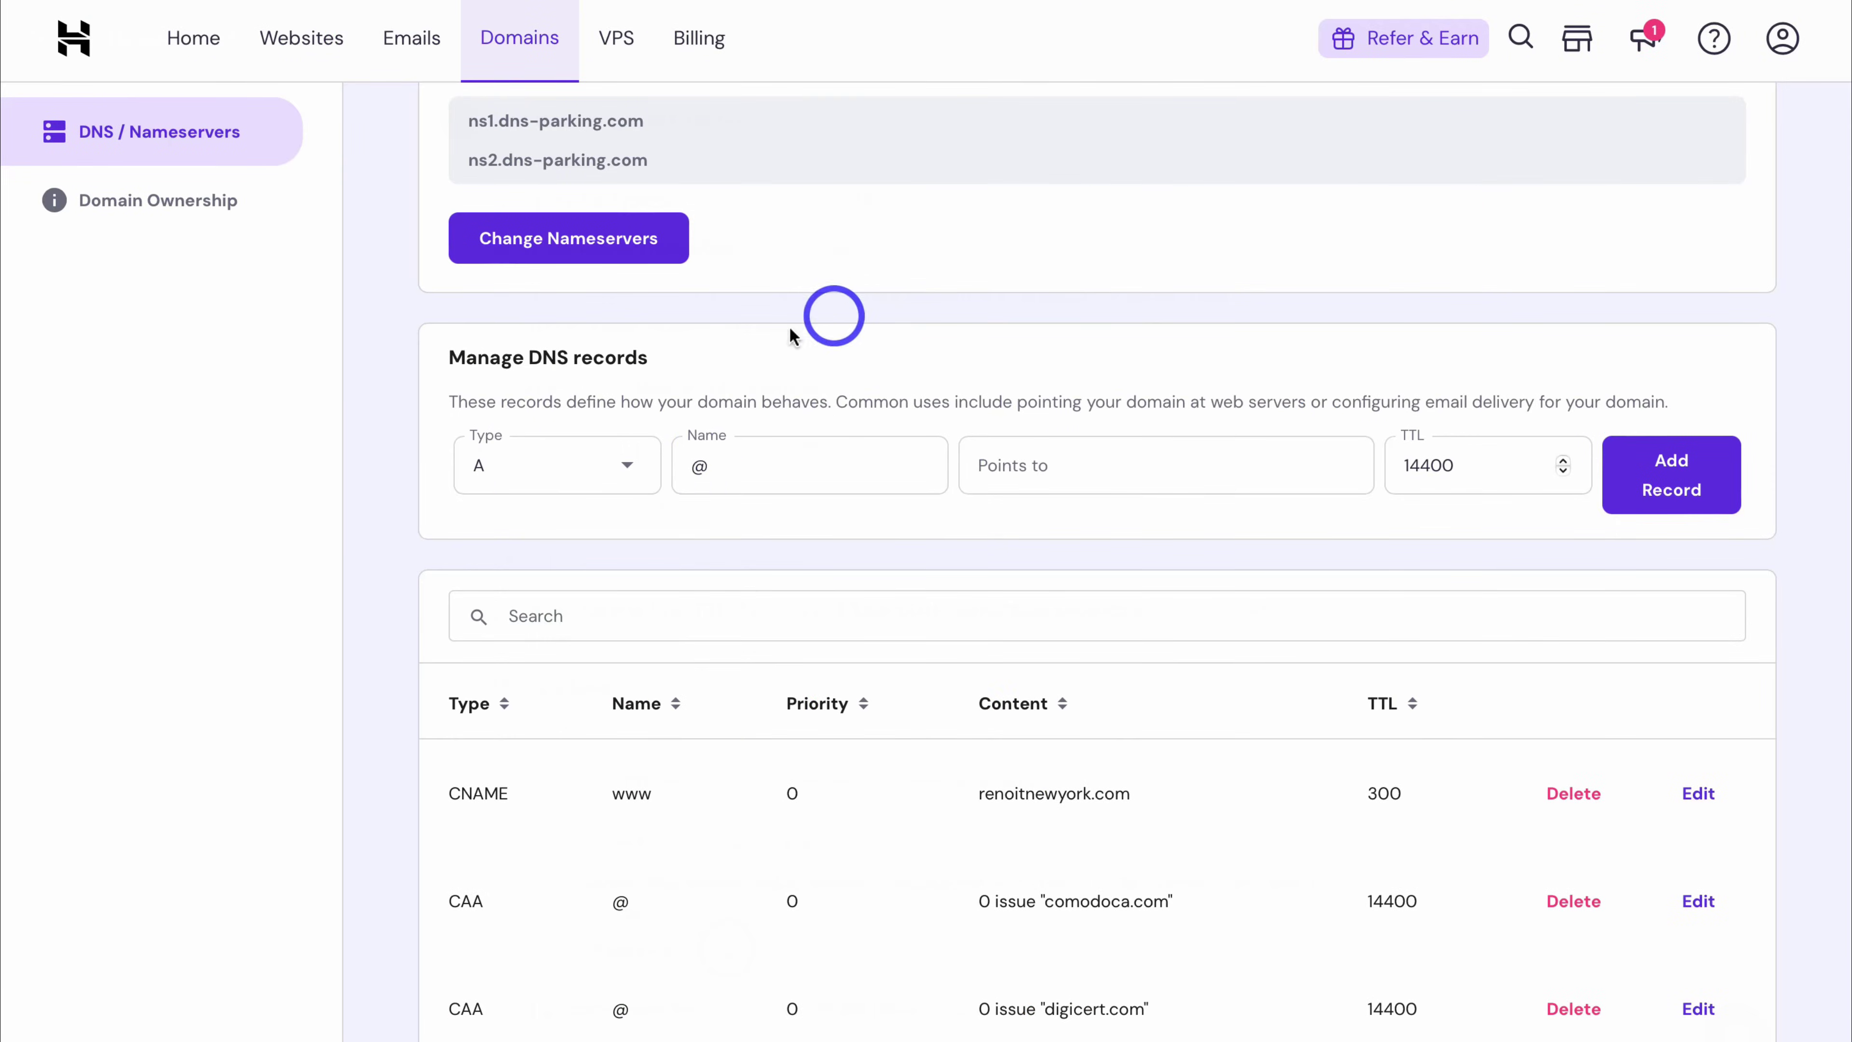
- Add a second MX record with the pasted verification code at priority 15, then activate Gmail
{"action": "left_click", "coordinate": [612, 471]}
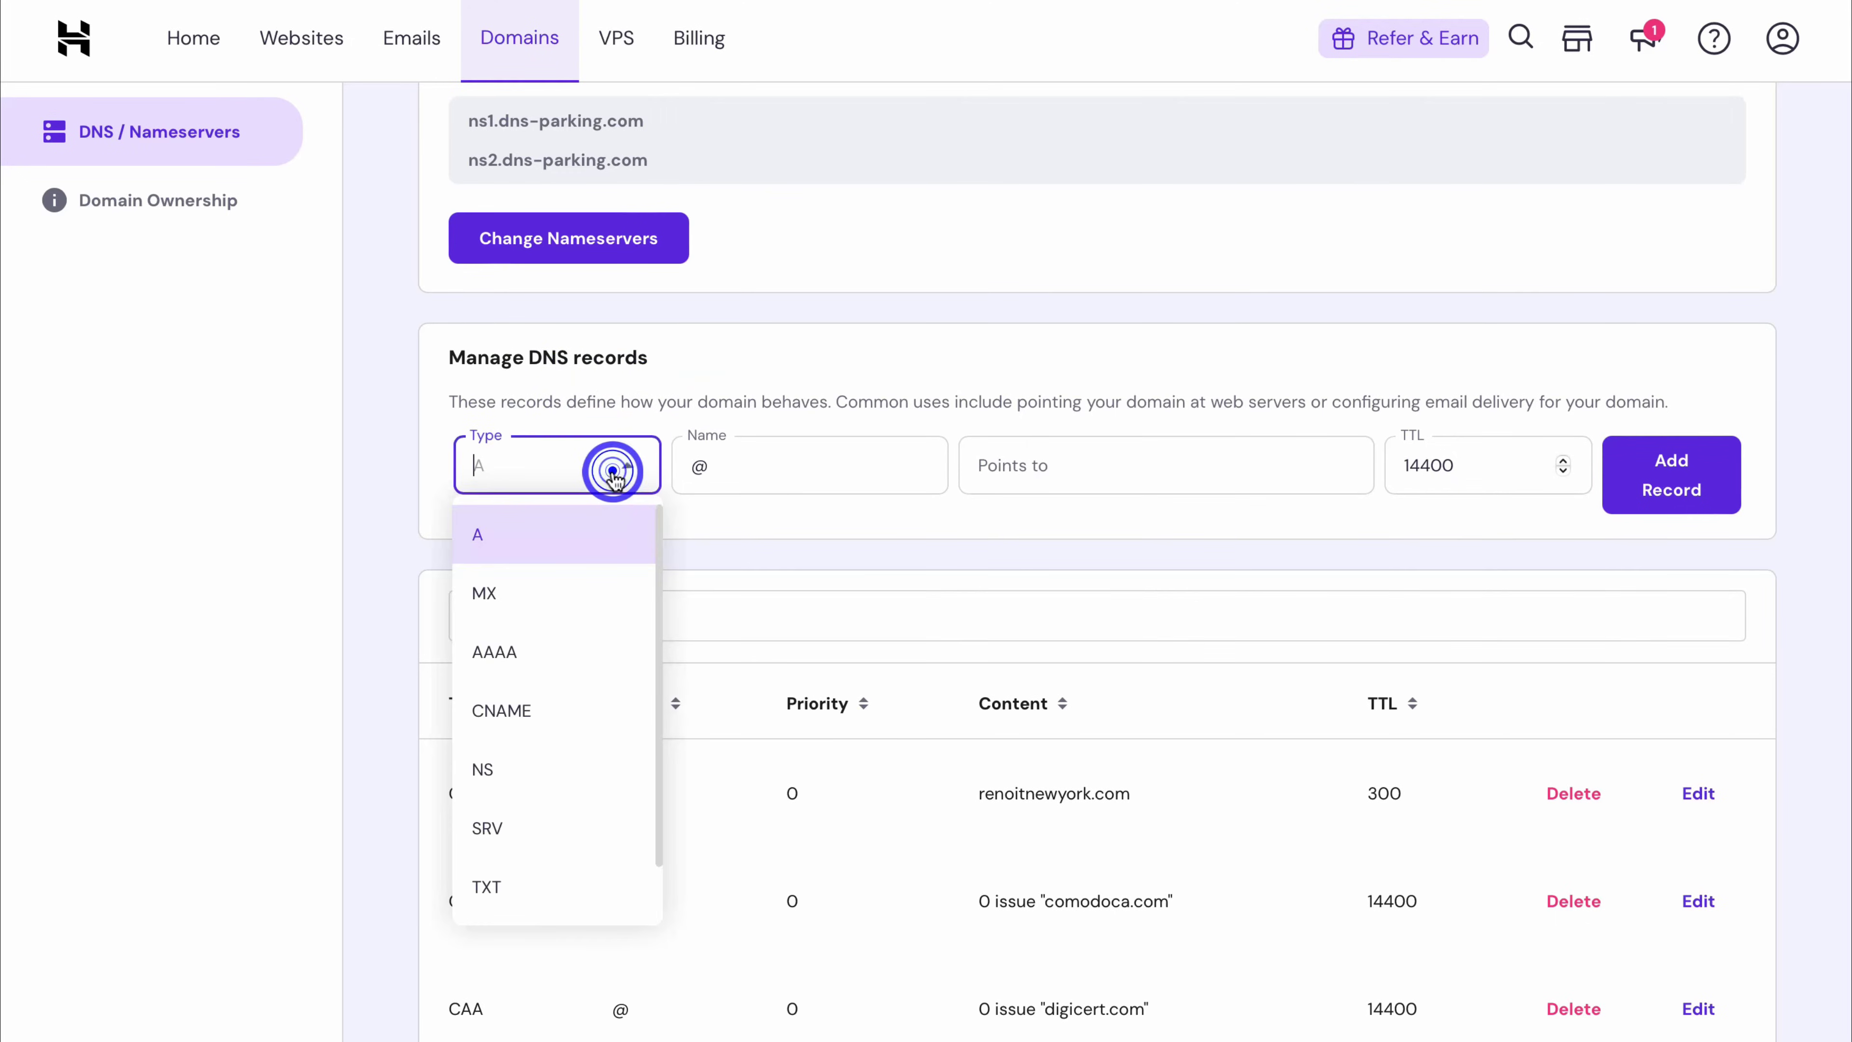
{"action": "left_click", "coordinate": [605, 595]}
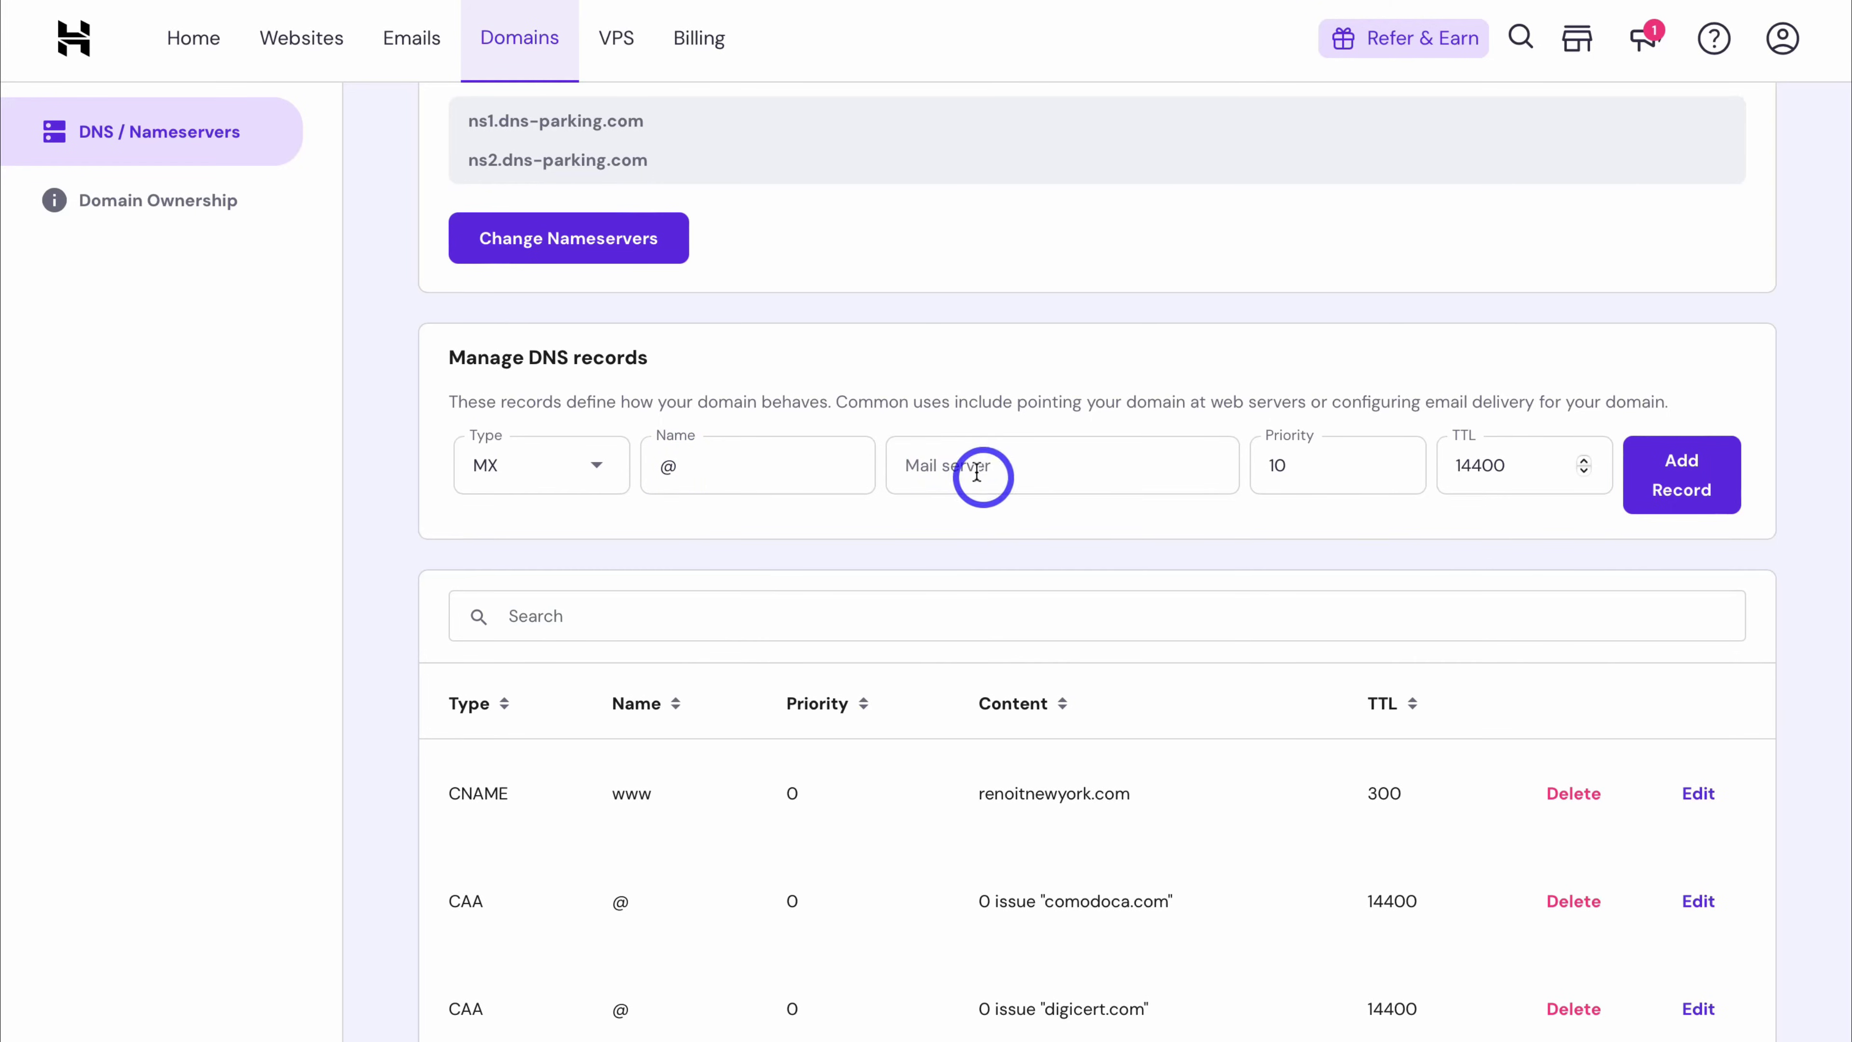
{"action": "left_click", "coordinate": [941, 467]}
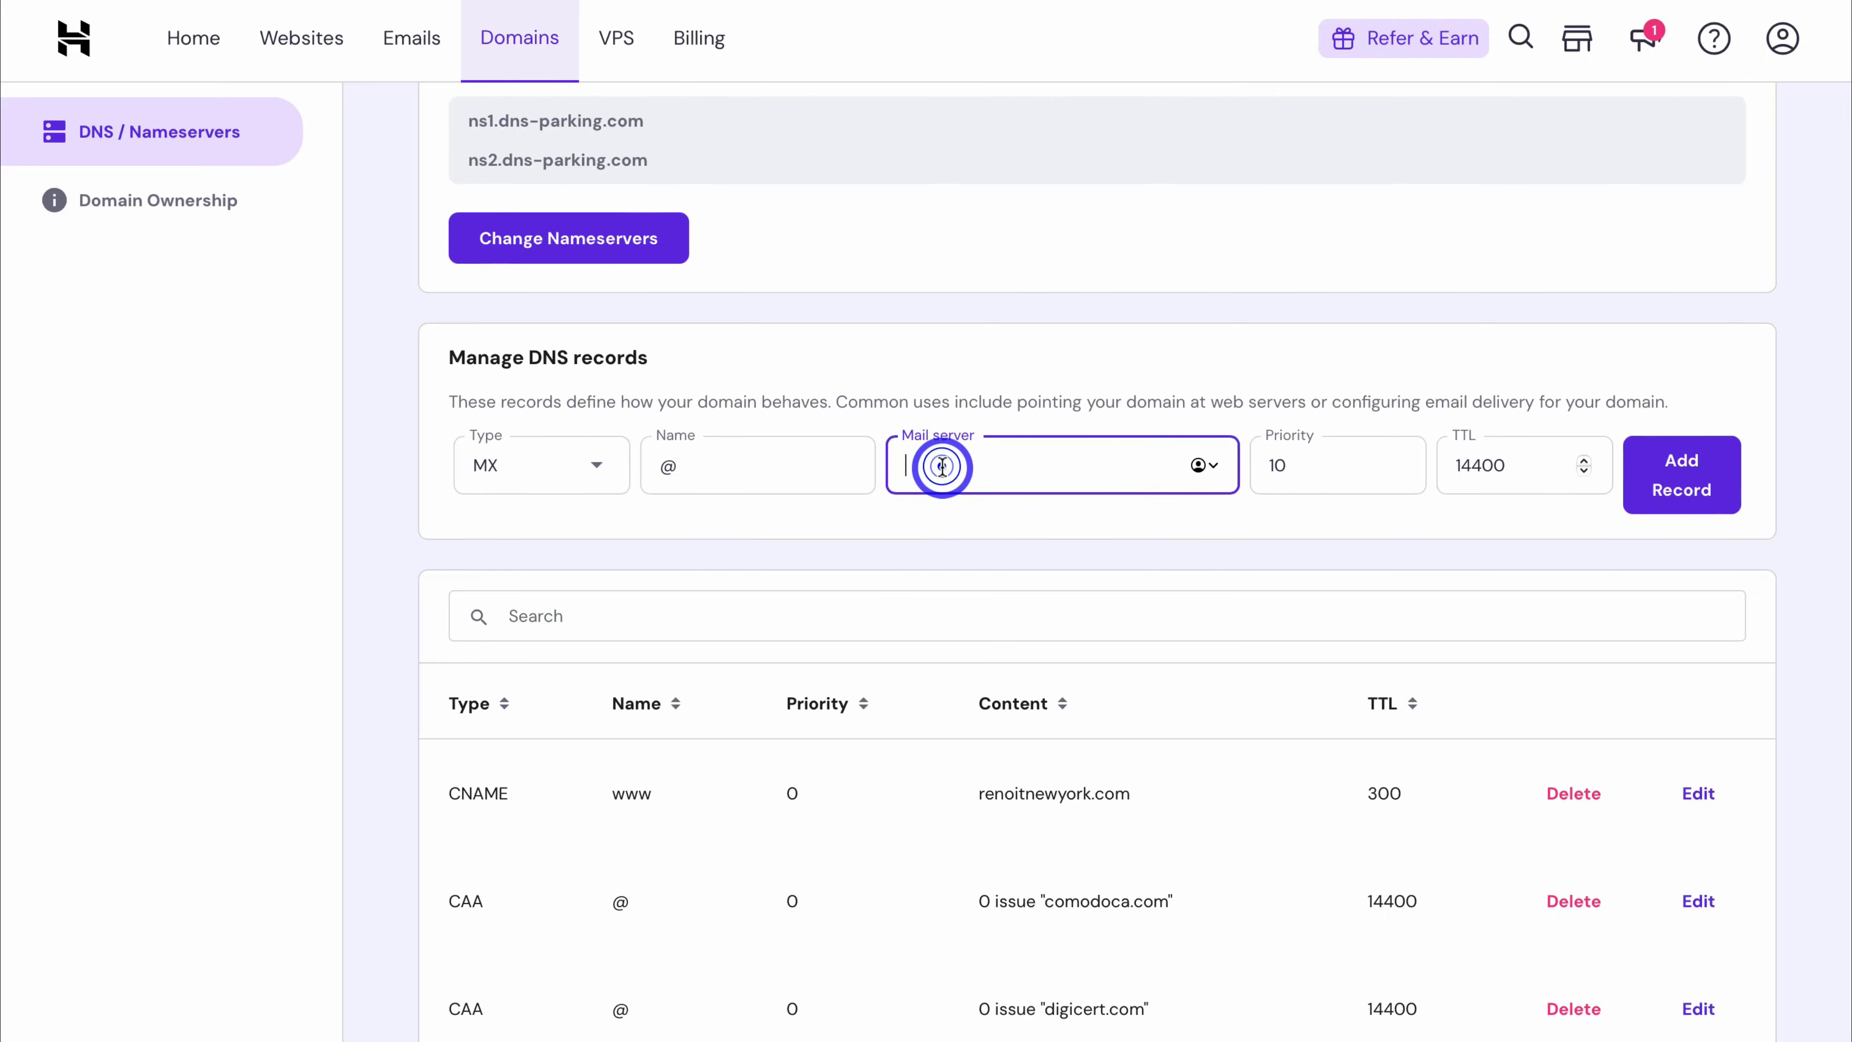
{"action": "type", "text": "aofkscgjf23cqfowzywzuyajq47bjfnlaw7g"}
{"action": "left_click", "coordinate": [1303, 462]}
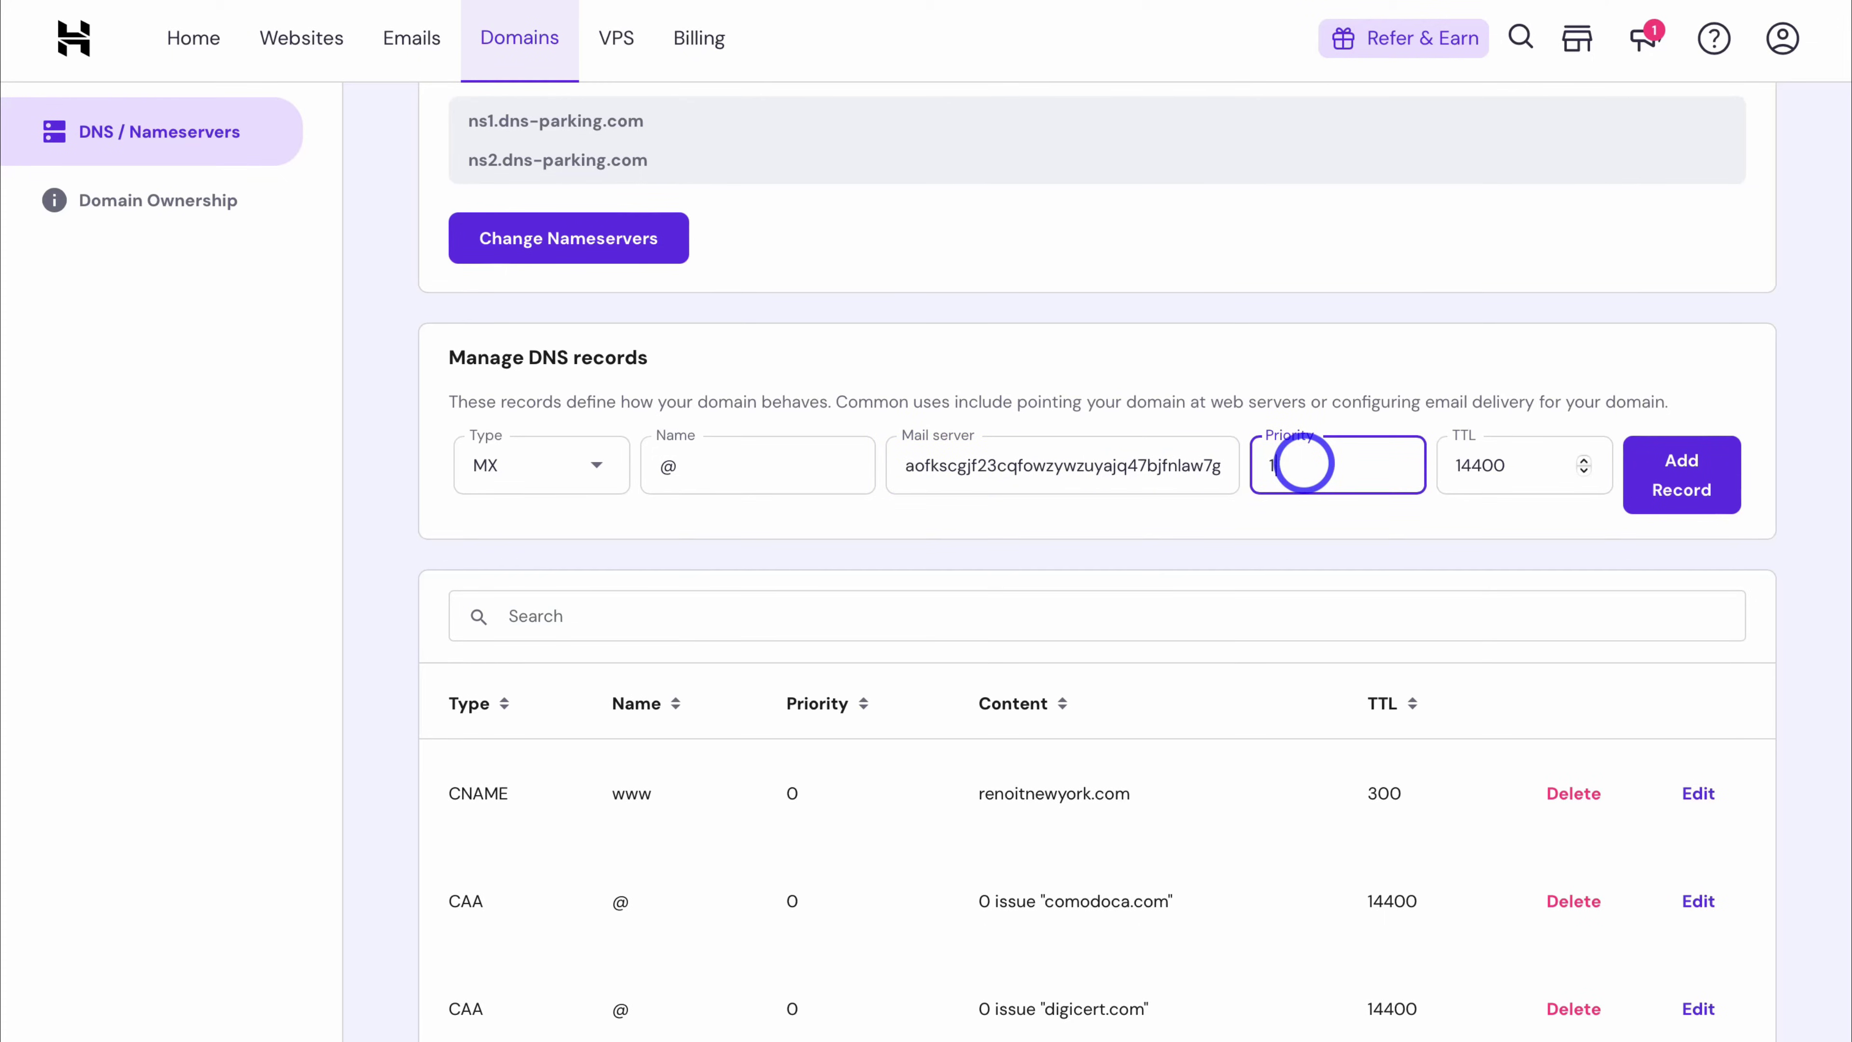
{"action": "type", "text": "5"}
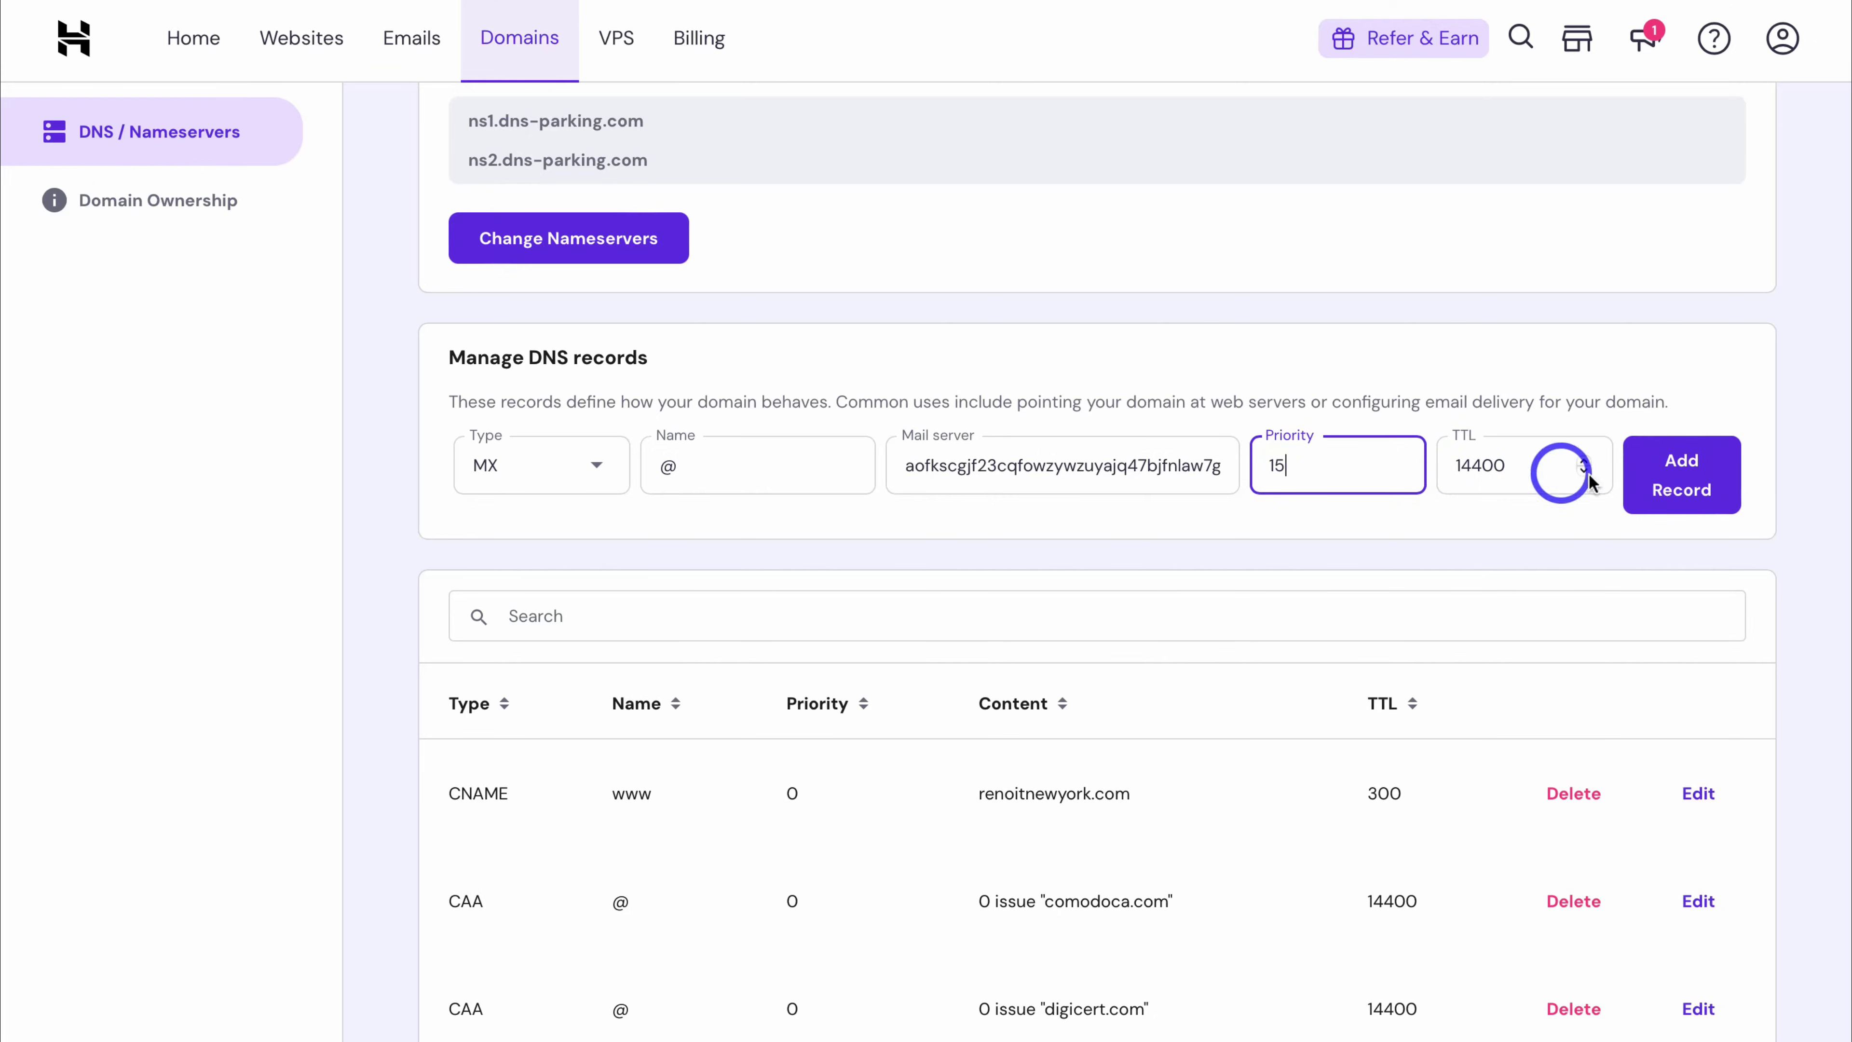
{"action": "left_click", "coordinate": [1682, 484]}
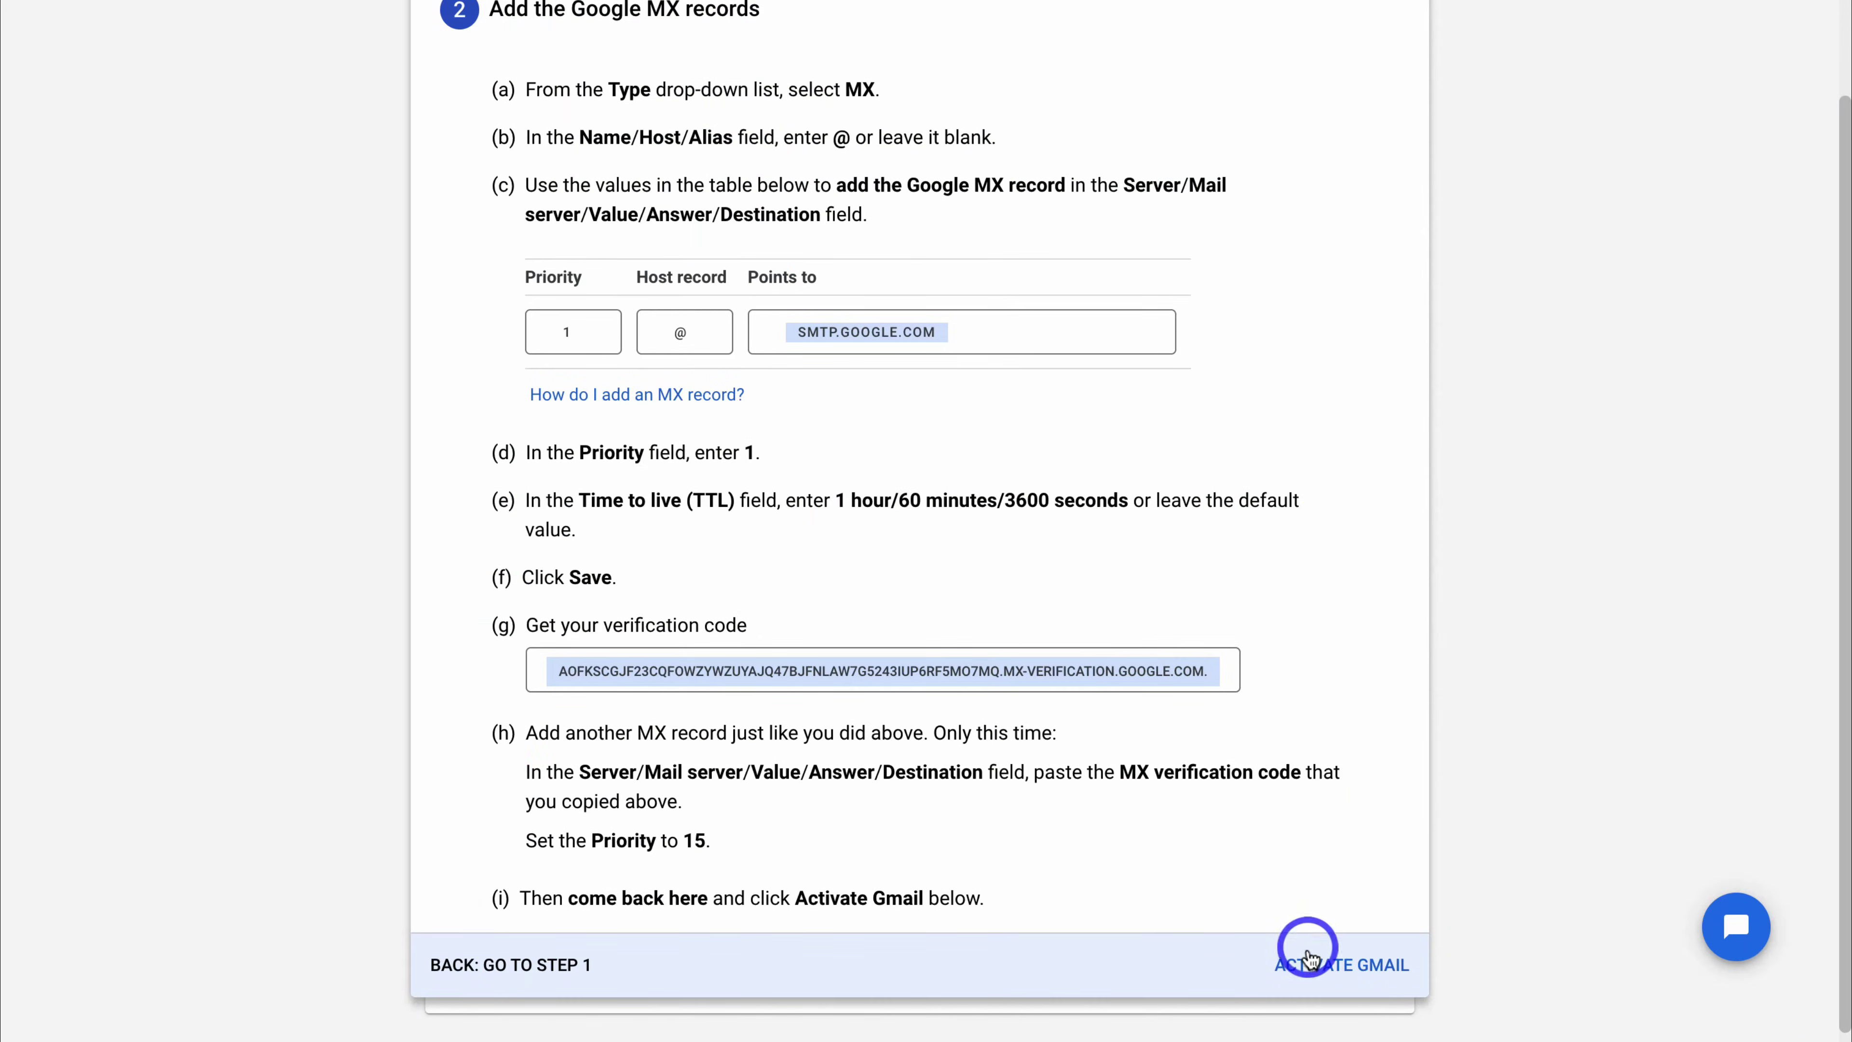
{"action": "left_click", "coordinate": [1371, 963]}
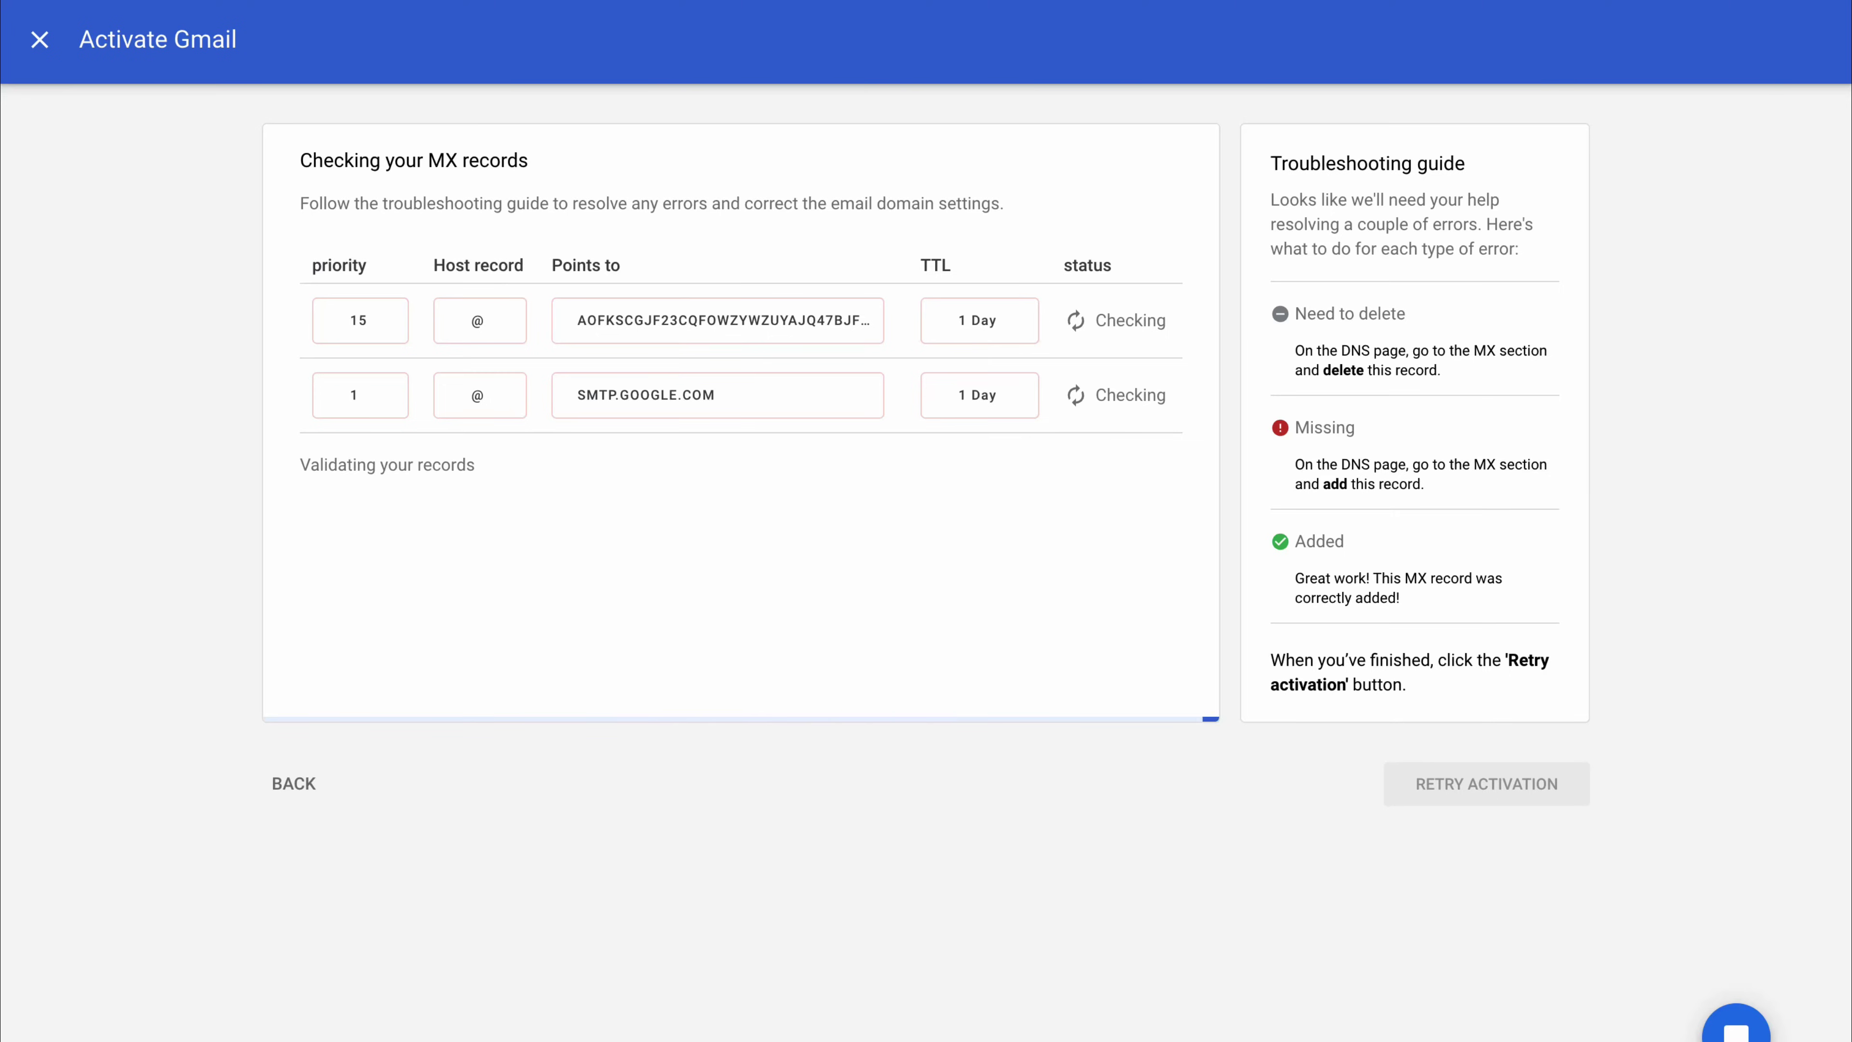
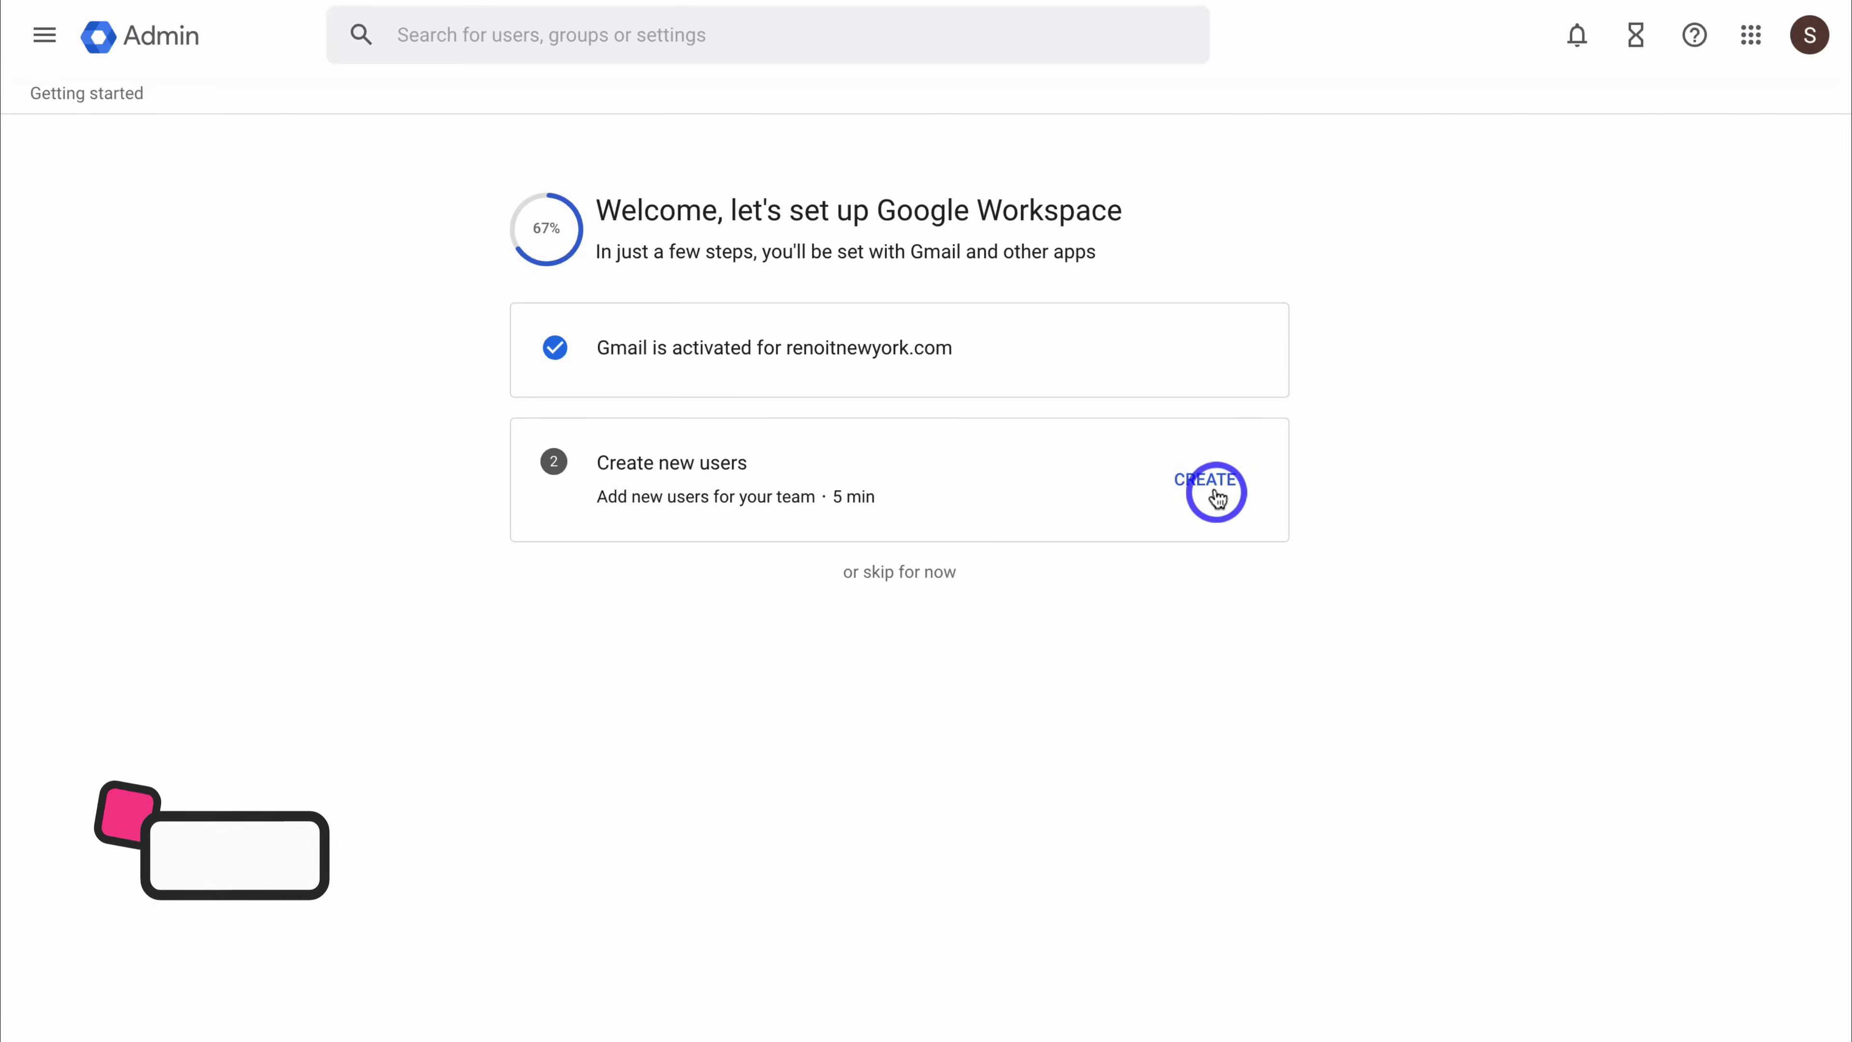
- Start the Create new users wizard and continue past its overview to the Add users step
{"action": "left_click", "coordinate": [1201, 479]}
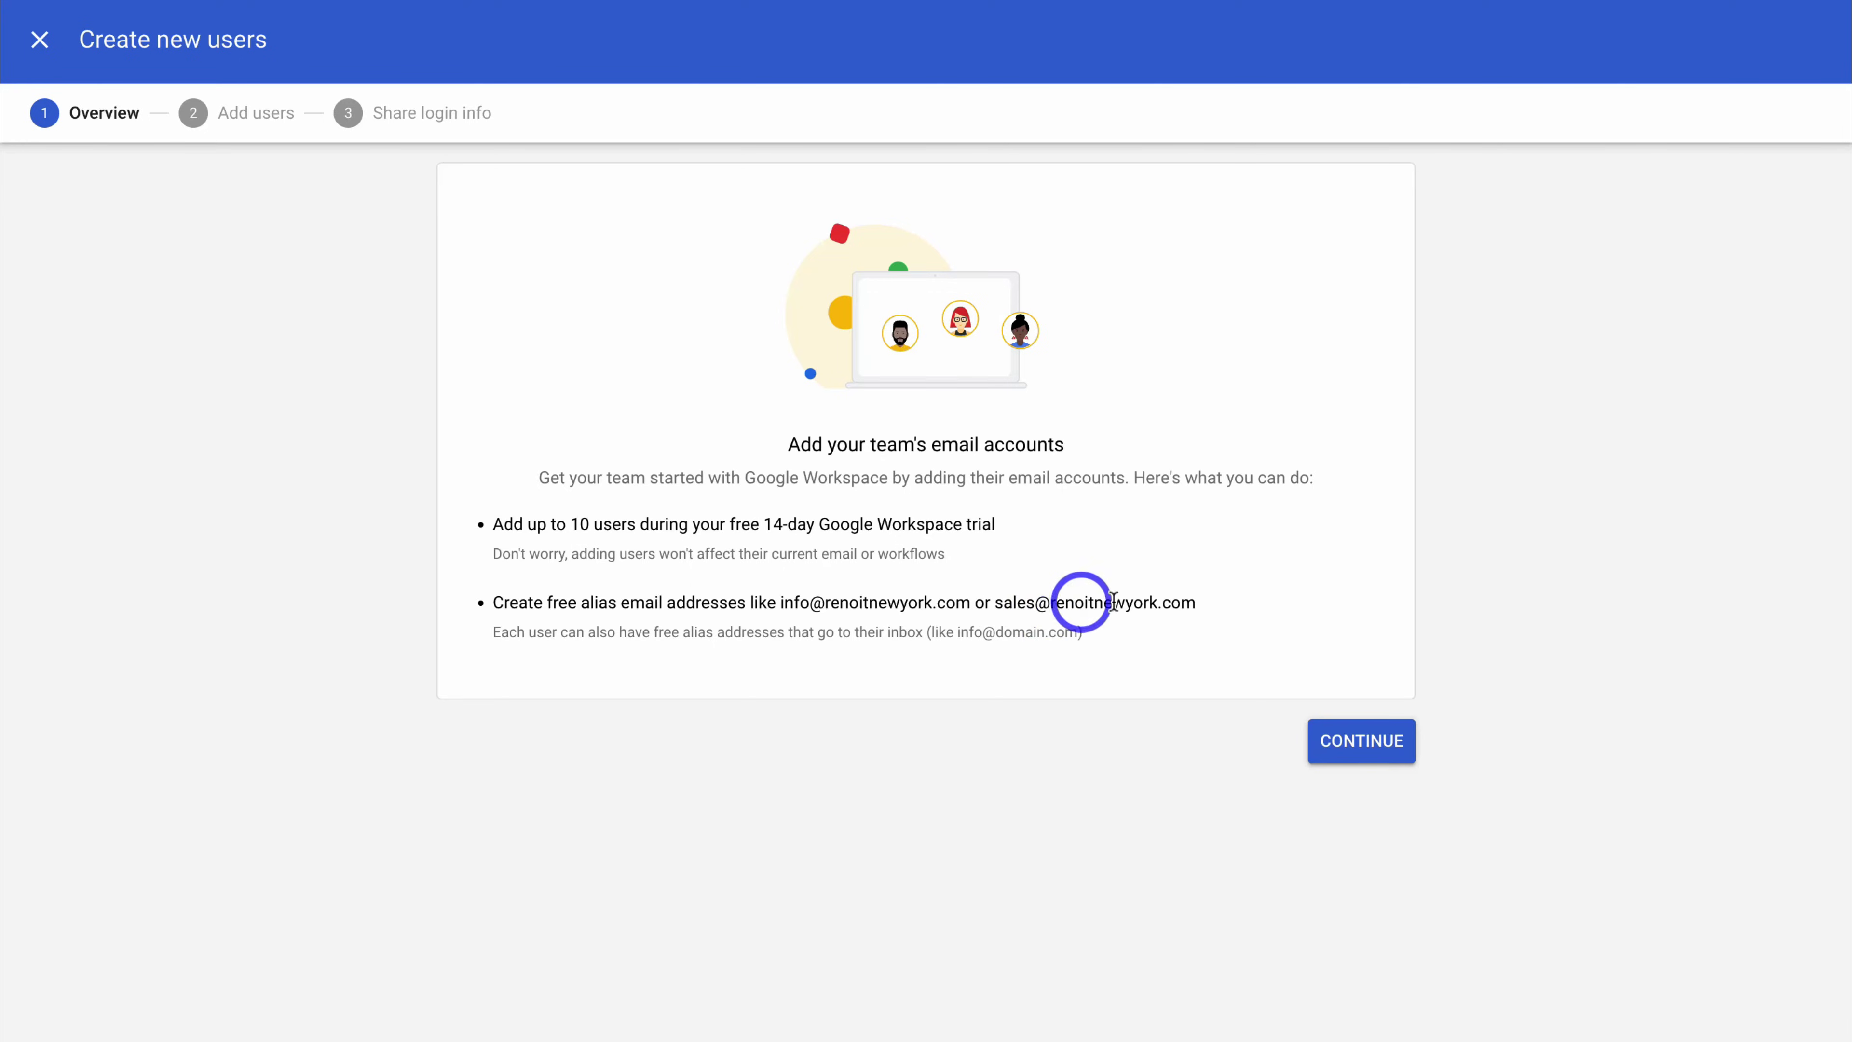
{"action": "left_click", "coordinate": [1354, 742]}
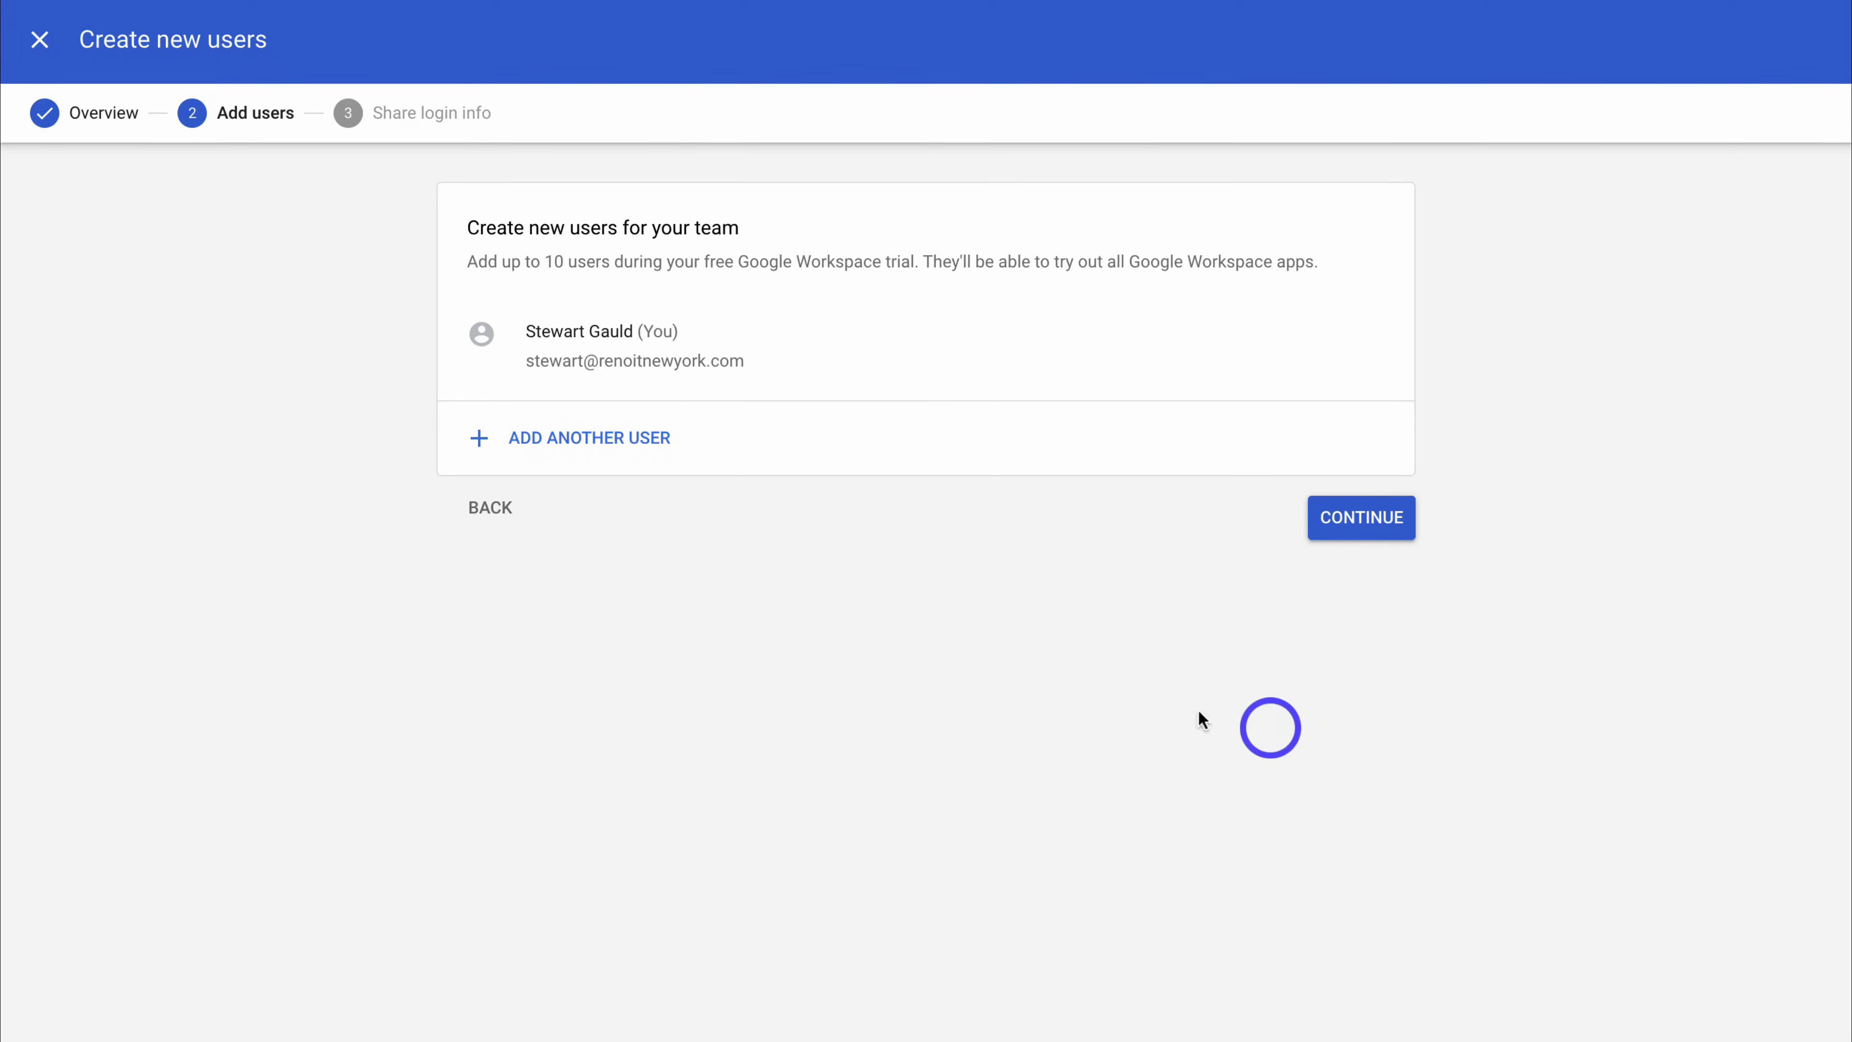
- Add a new user with first name, surname, username and aliases admin and support, then save
{"action": "left_click", "coordinate": [592, 440]}
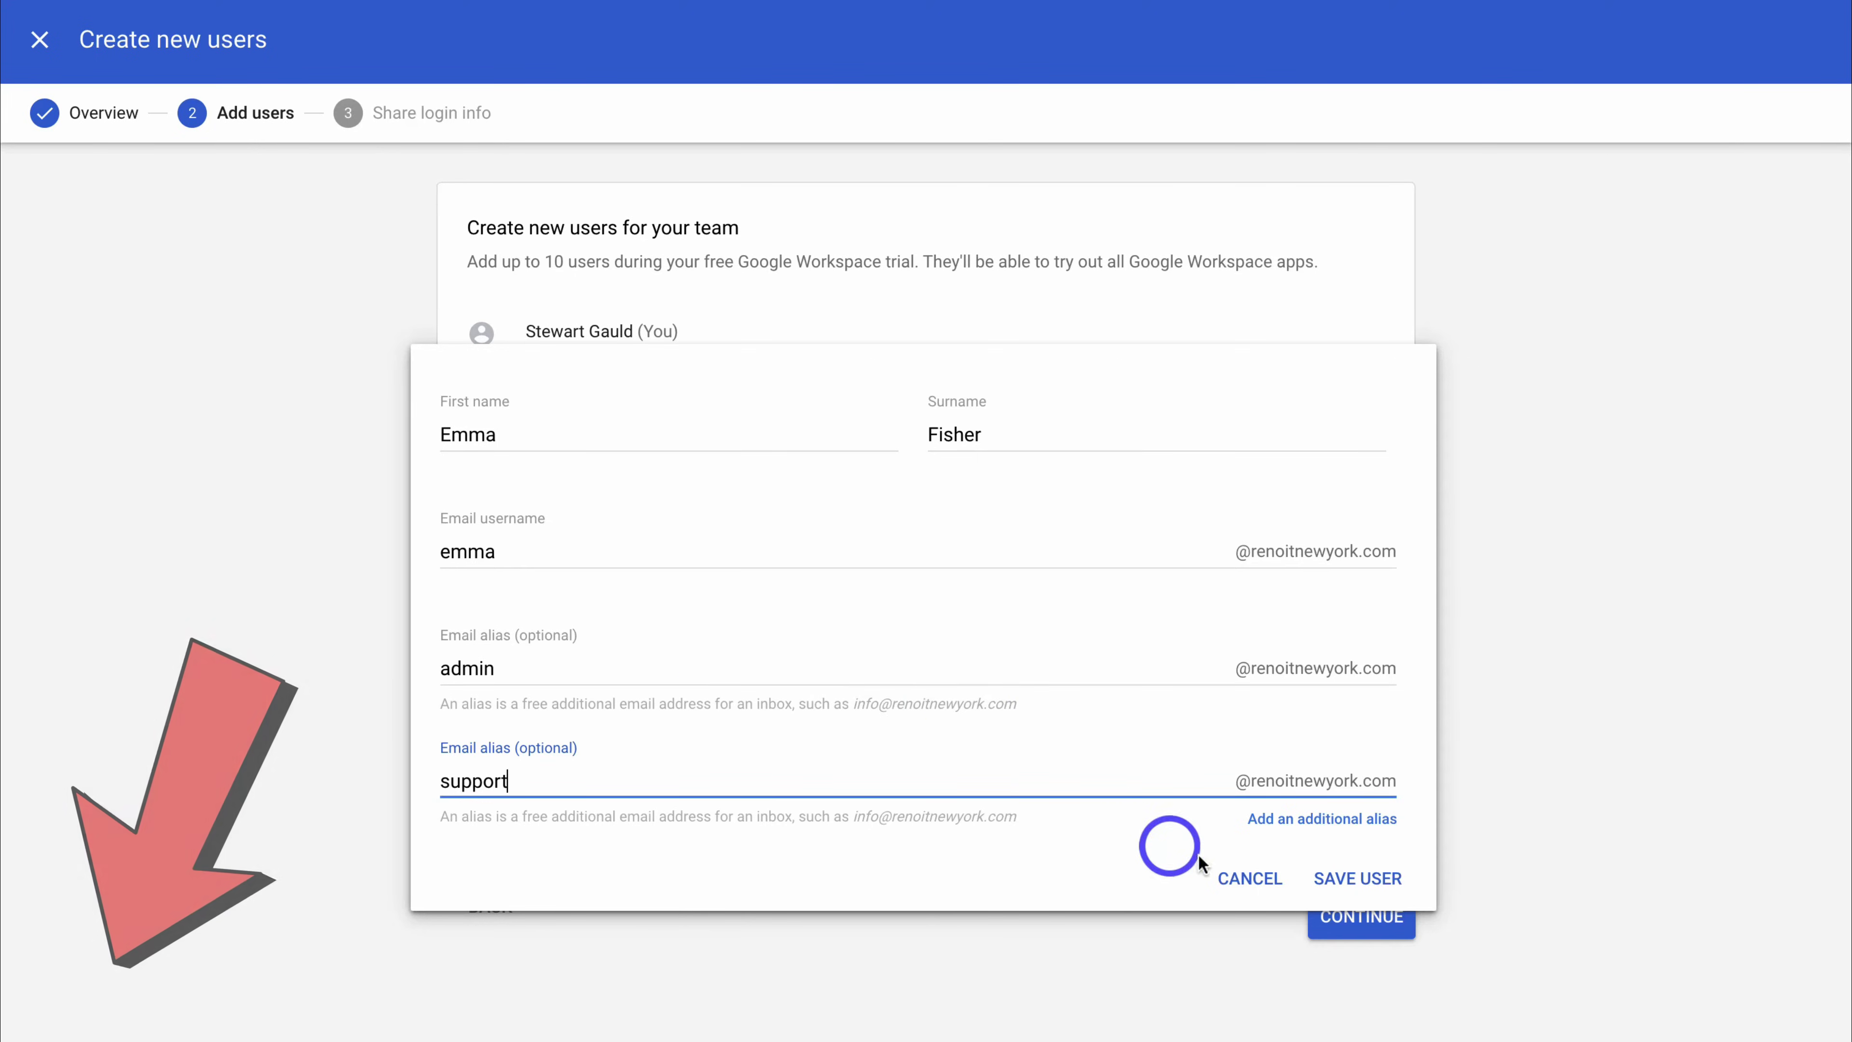
{"action": "left_click", "coordinate": [1345, 879]}
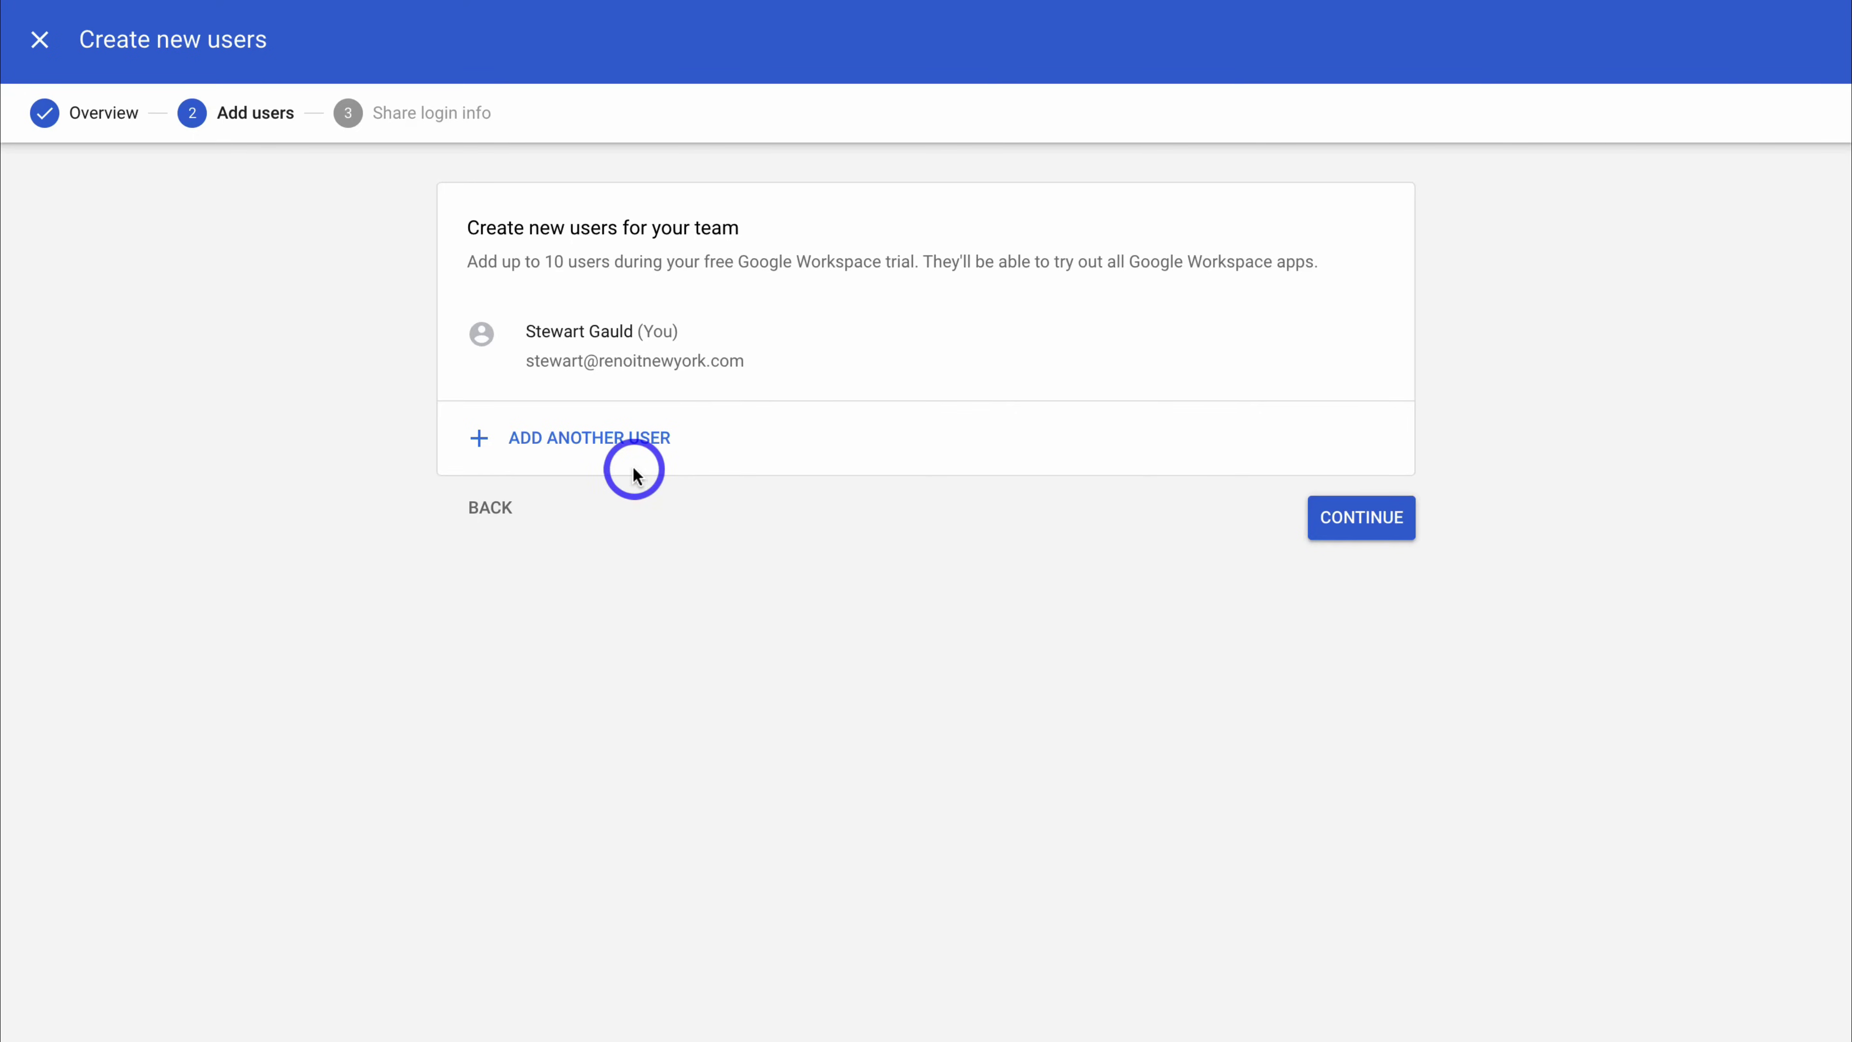
- Complete the new-user wizard and return to the Admin console home via the Google apps launcher
{"action": "left_click", "coordinate": [1374, 520]}
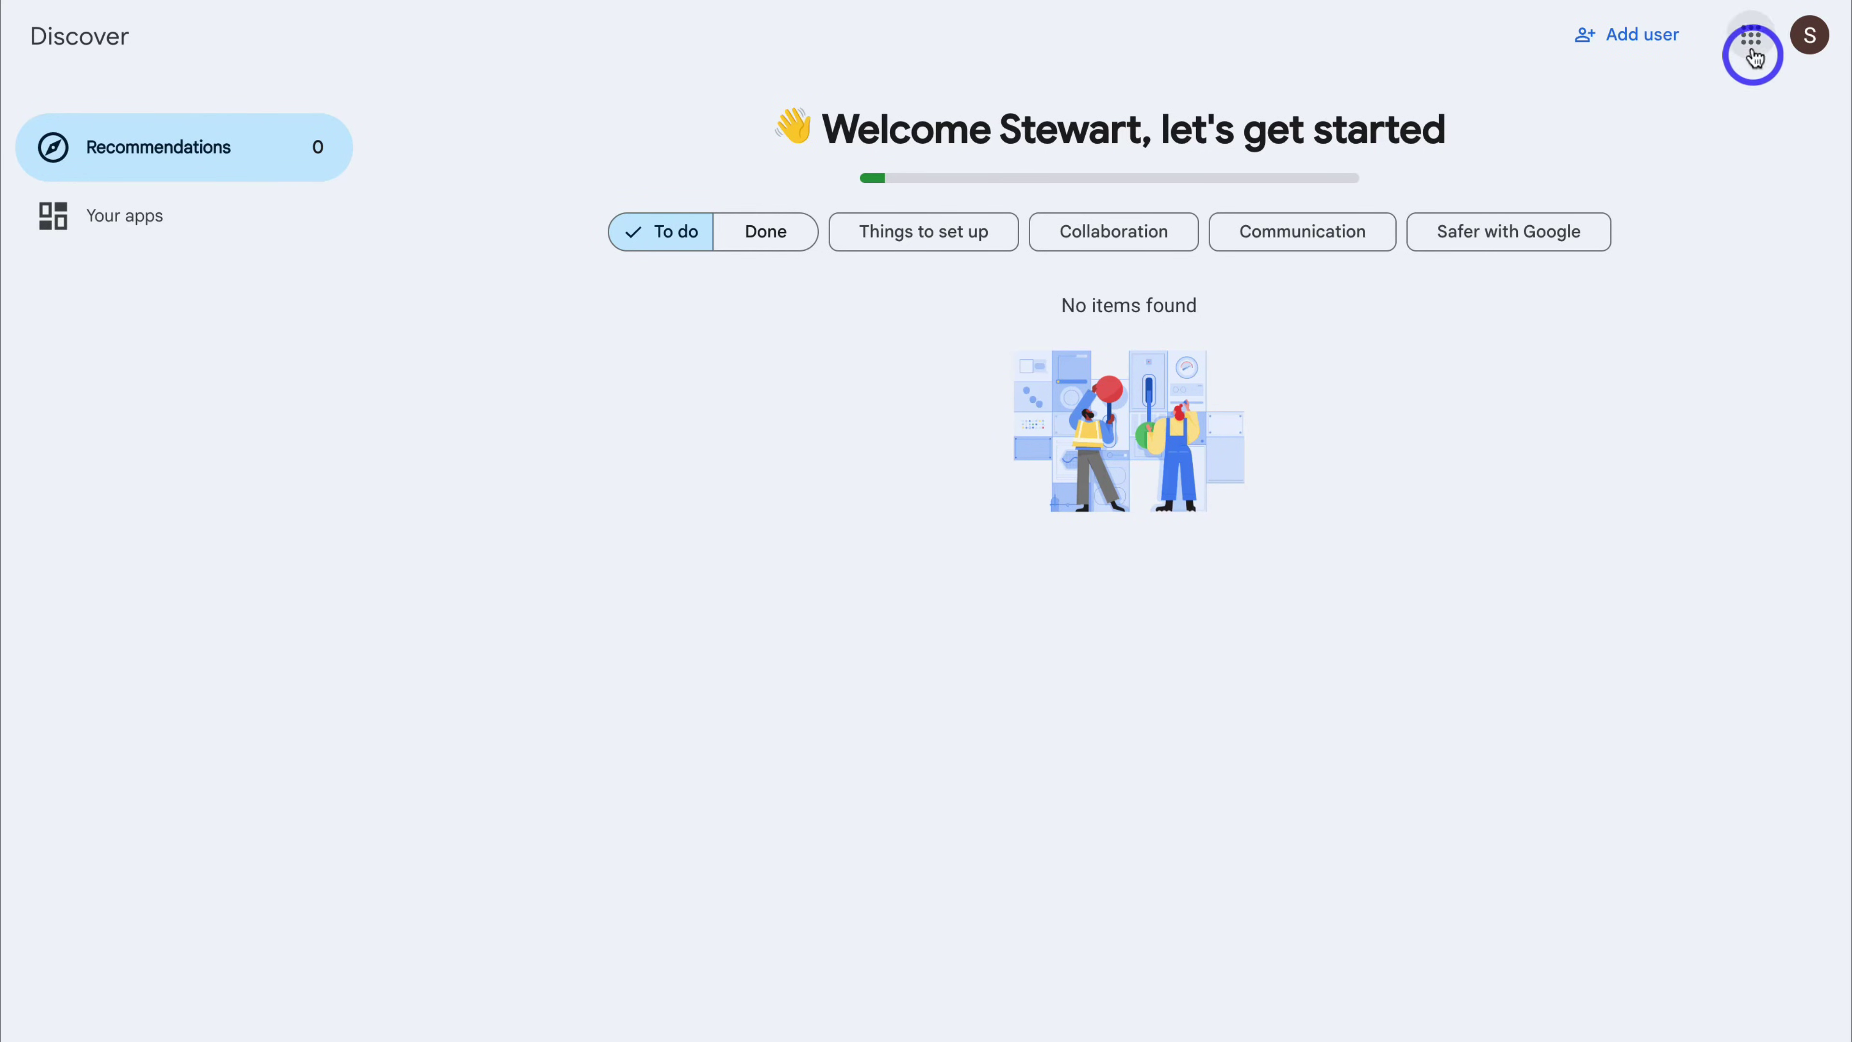
{"action": "left_click", "coordinate": [1751, 40]}
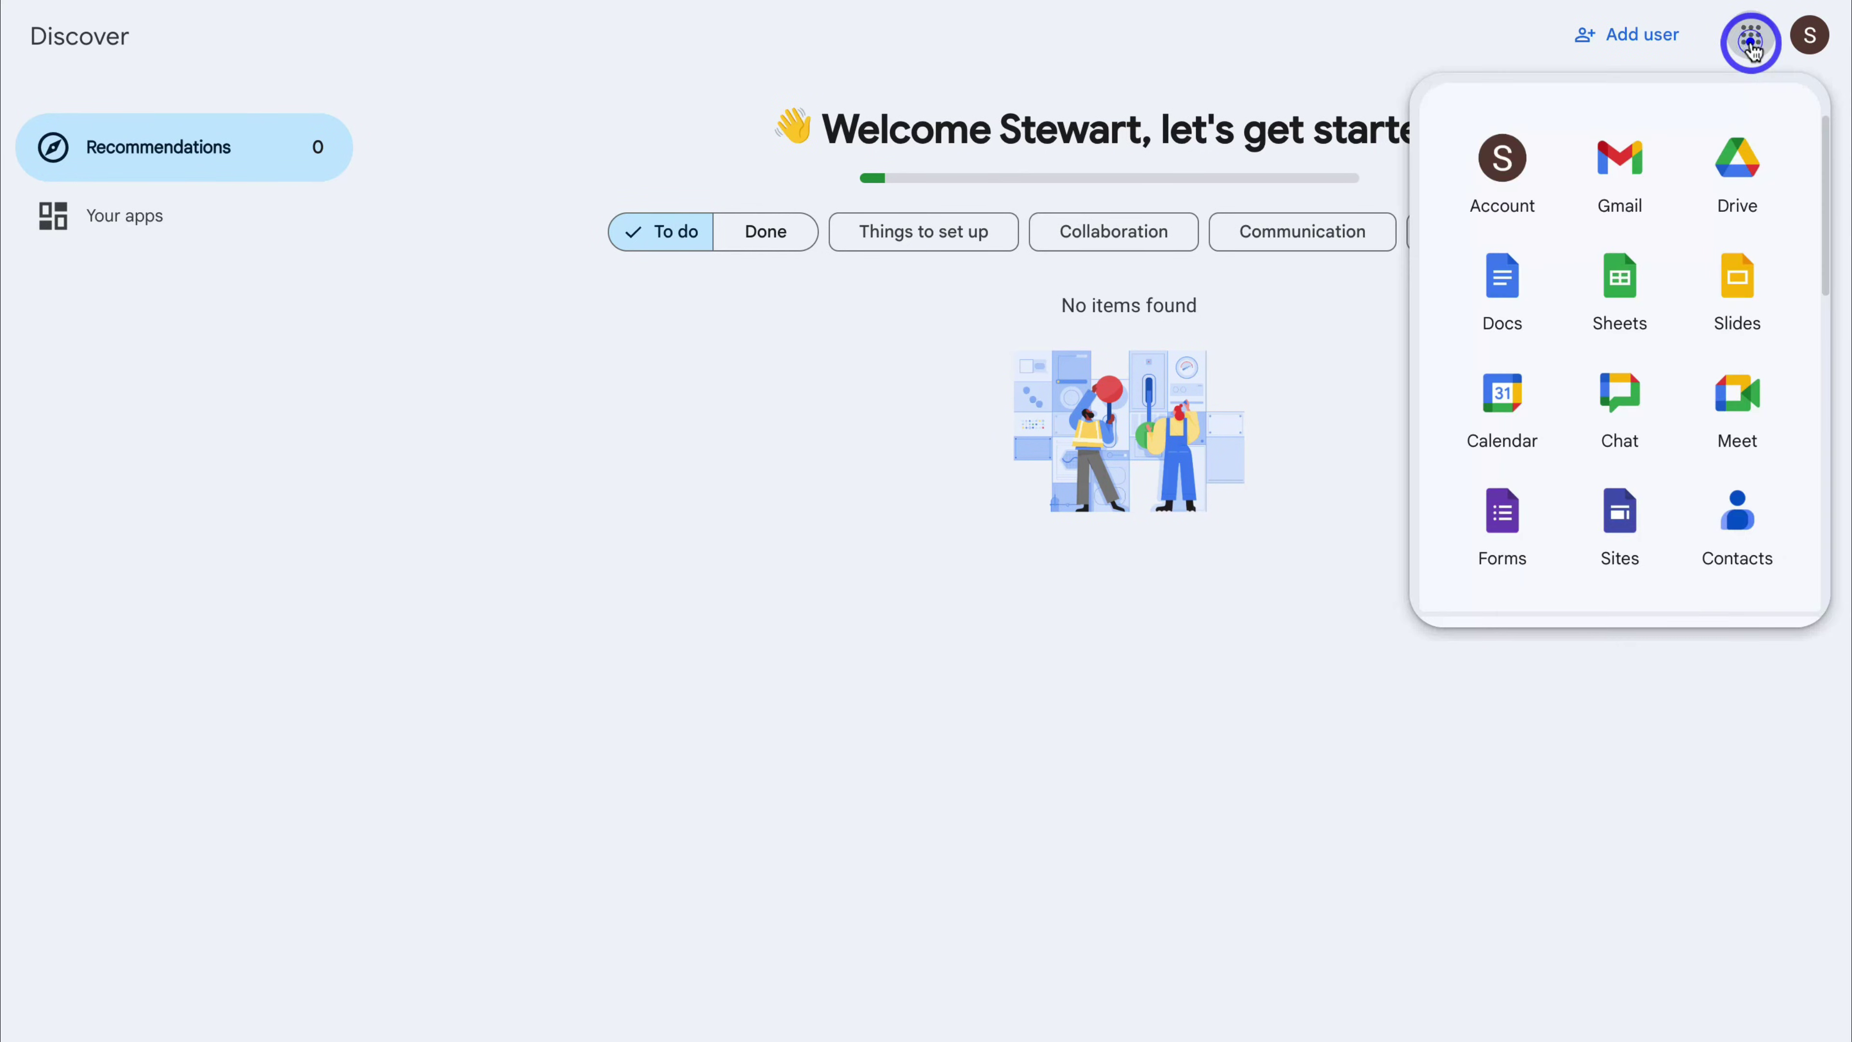
{"action": "scroll", "coordinate": [1678, 233], "scroll_direction": "down", "scroll_amount": 7}
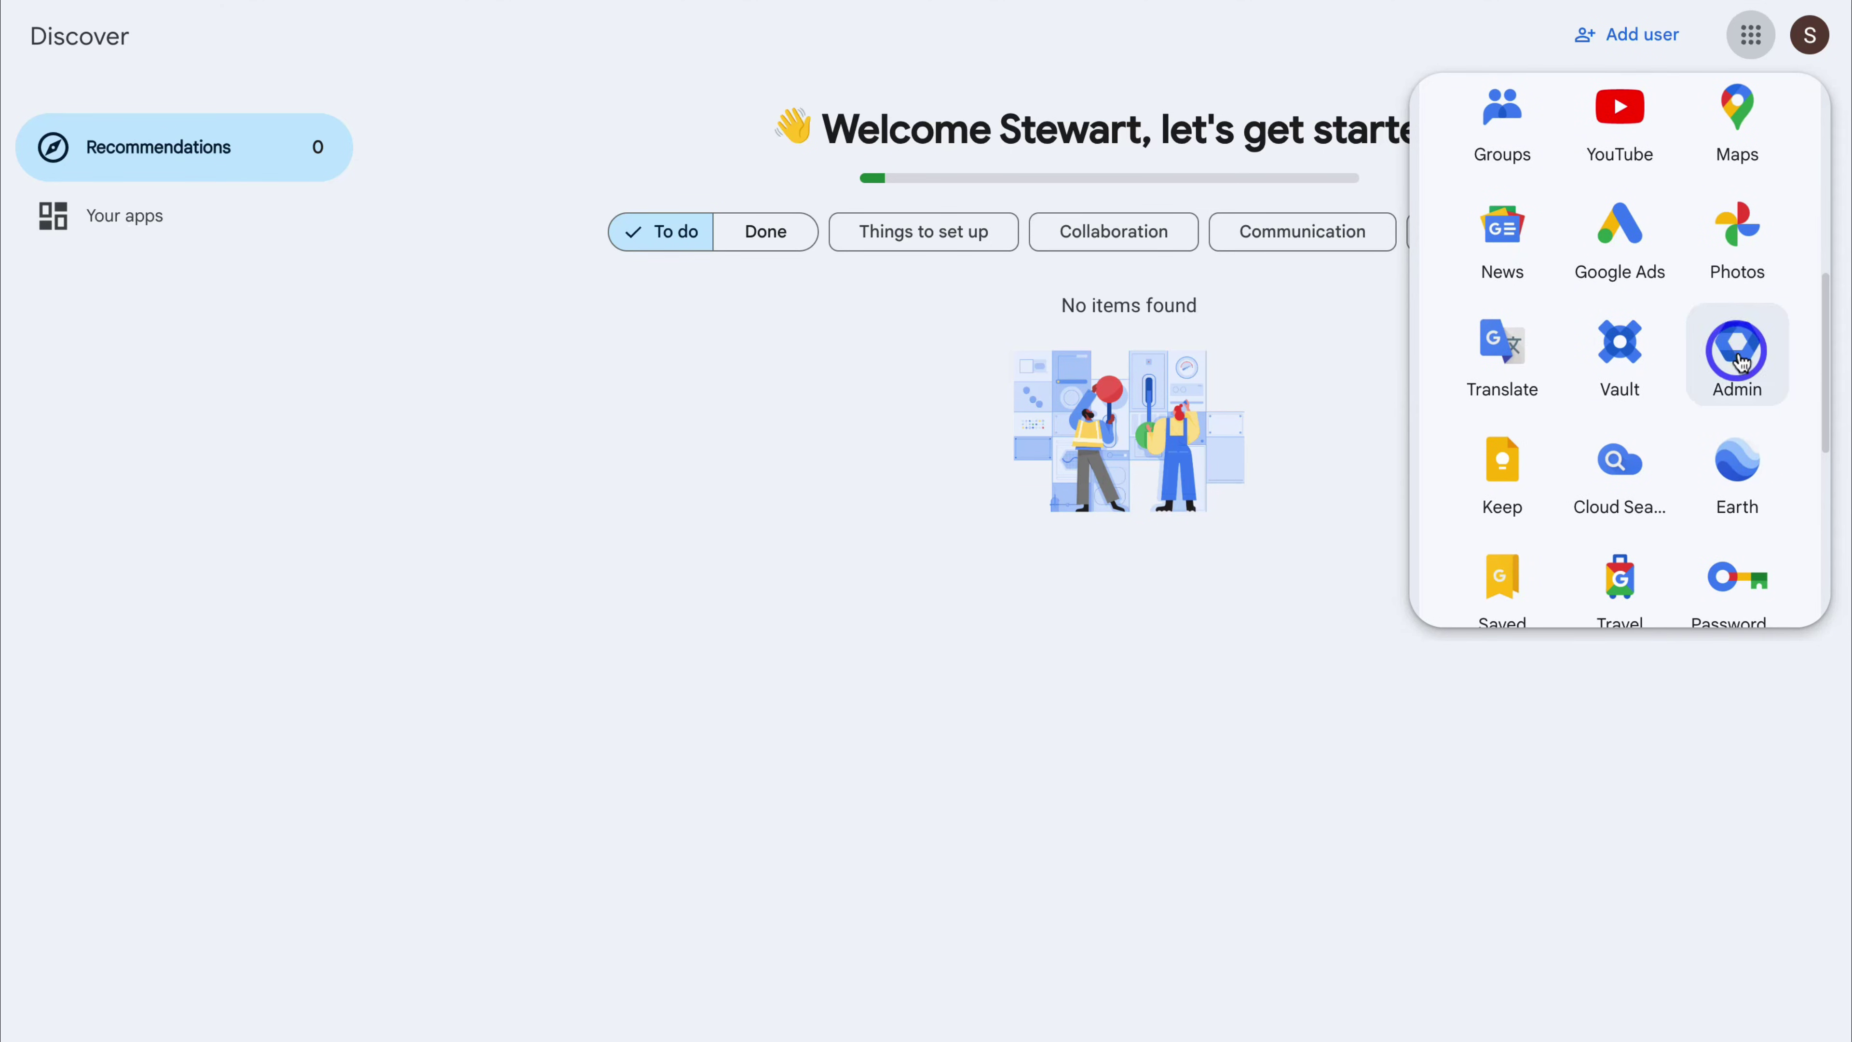
{"action": "left_click", "coordinate": [1739, 358]}
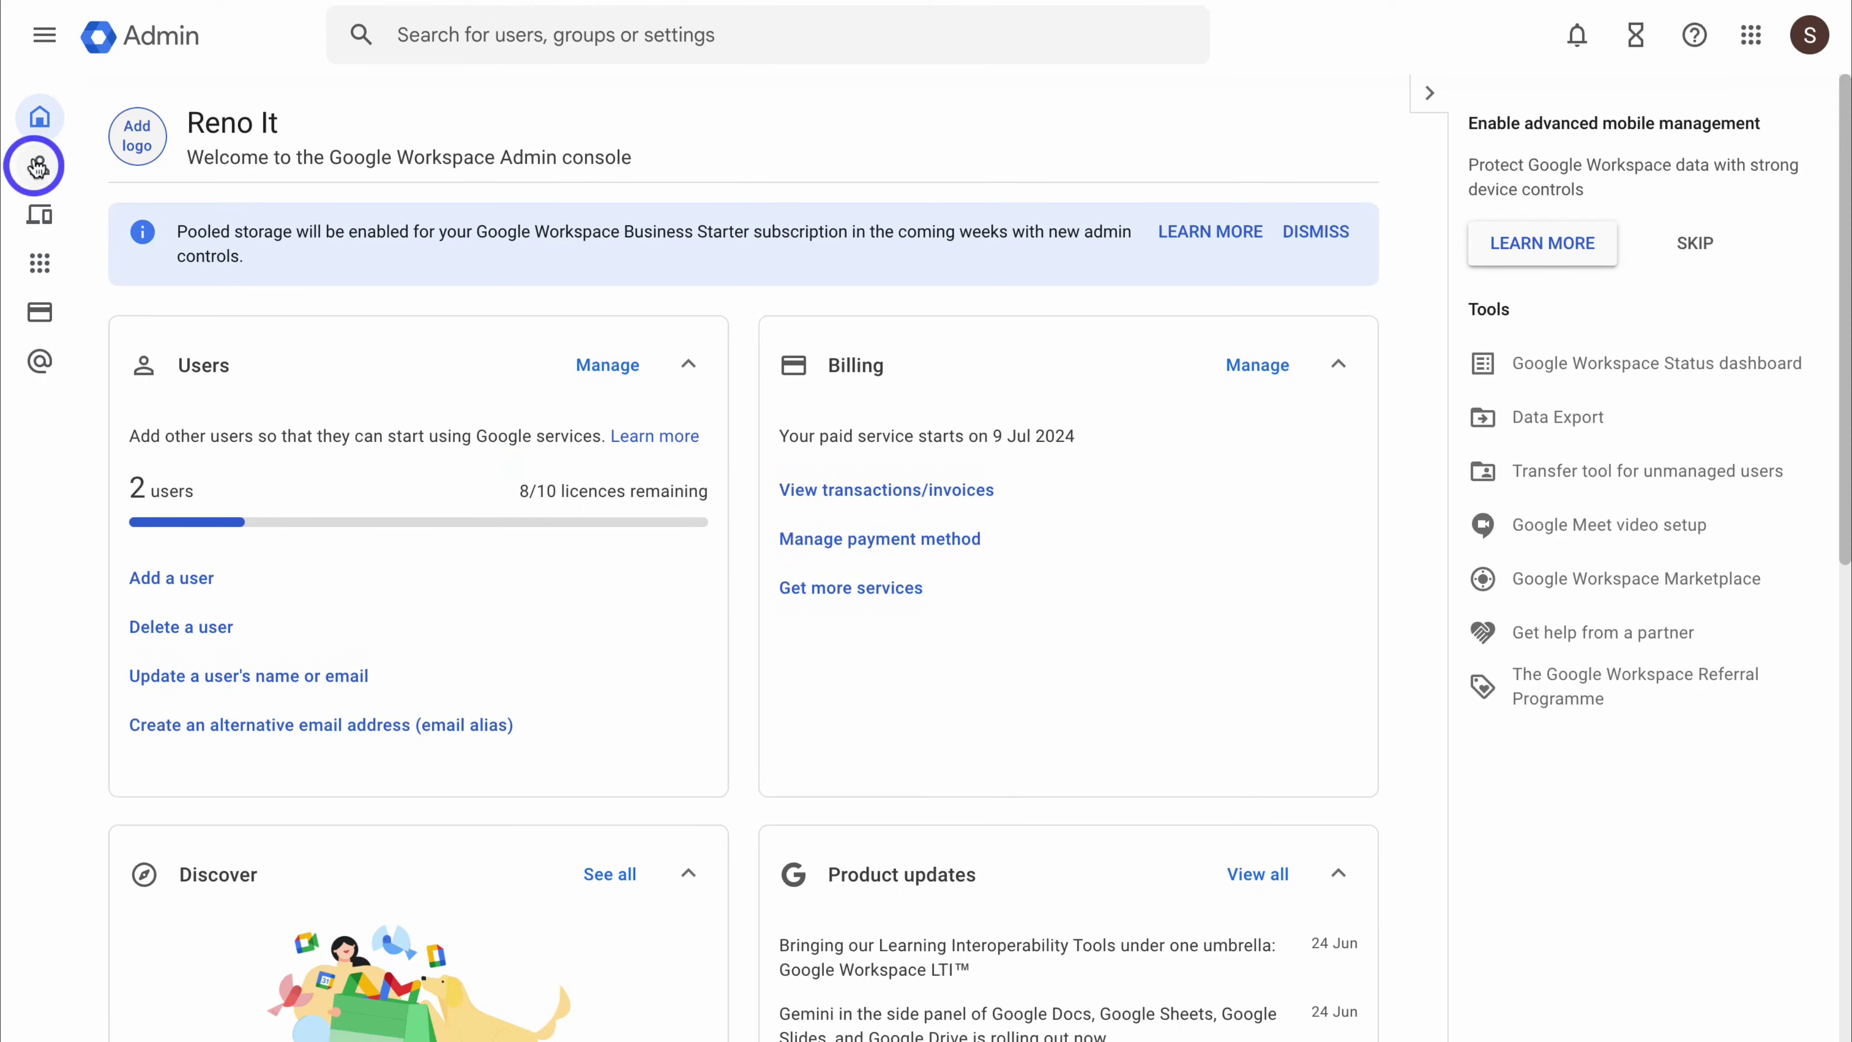
- Open Directory > Users from the left navigation
{"action": "mouse_move", "coordinate": [41, 116]}
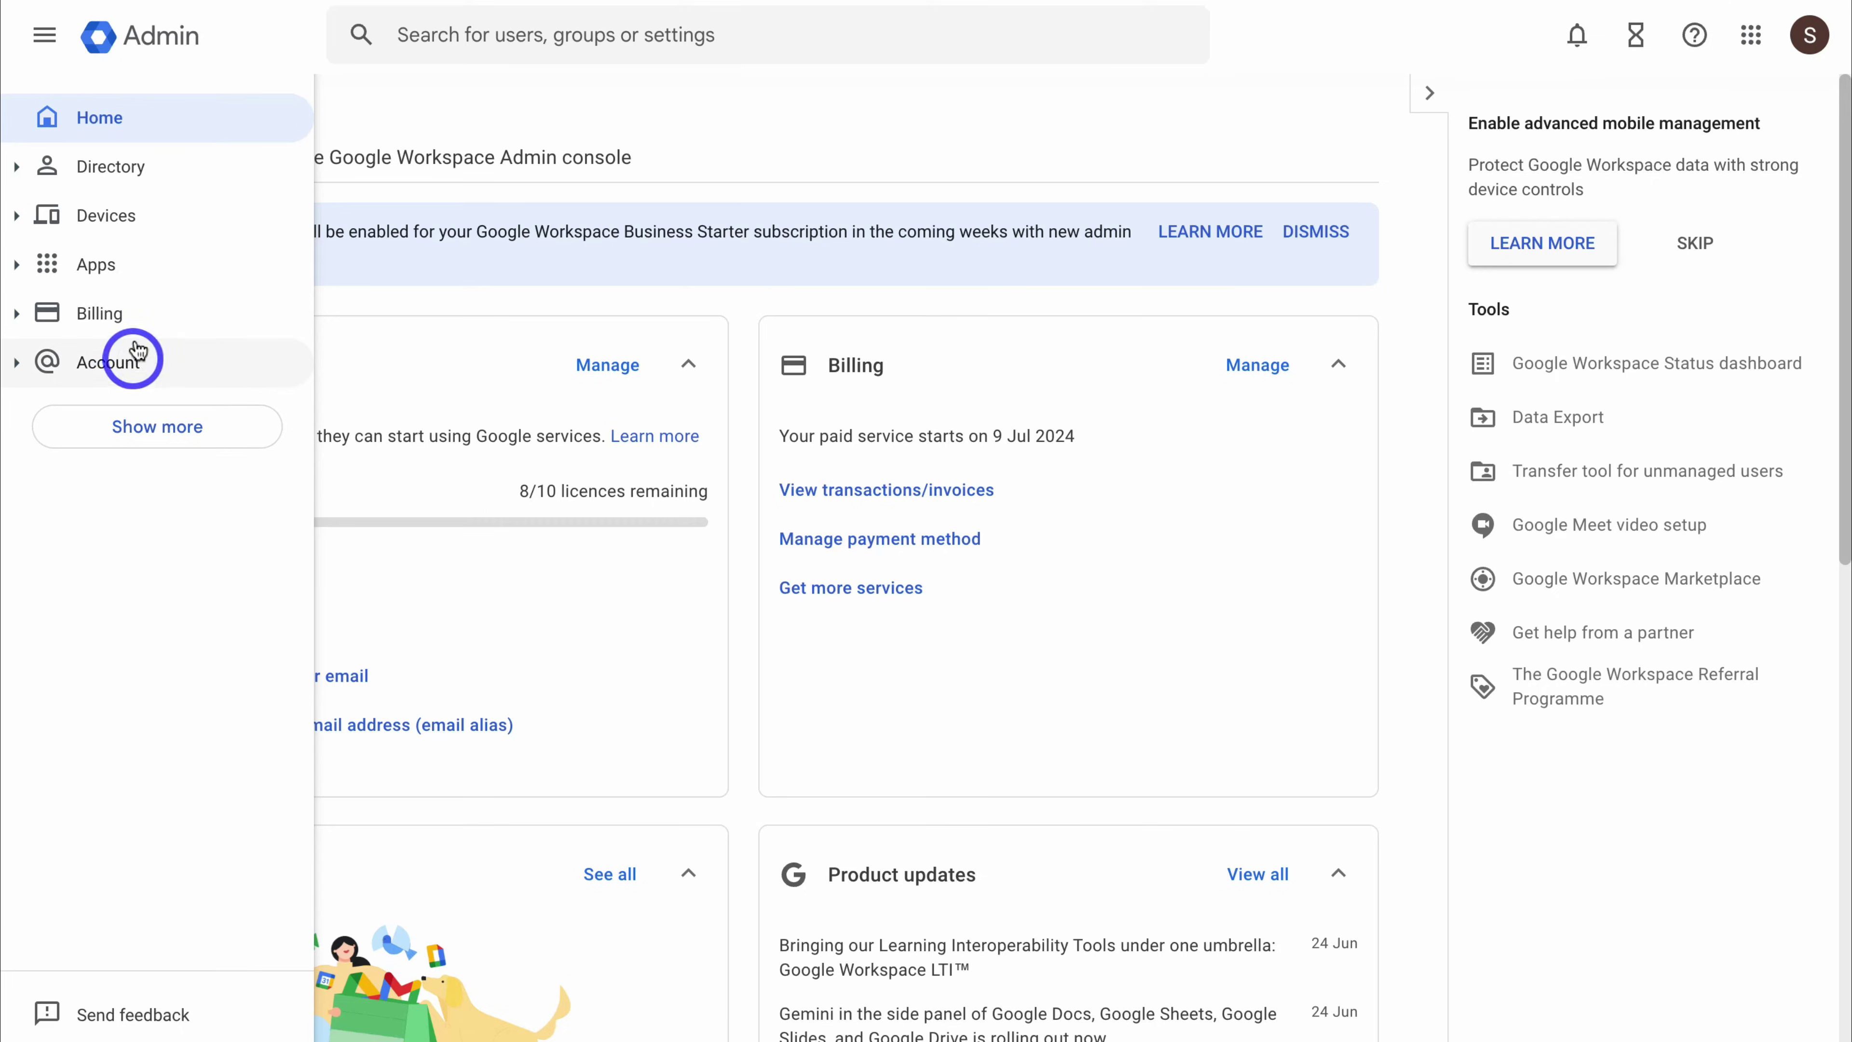
{"action": "left_click", "coordinate": [186, 167]}
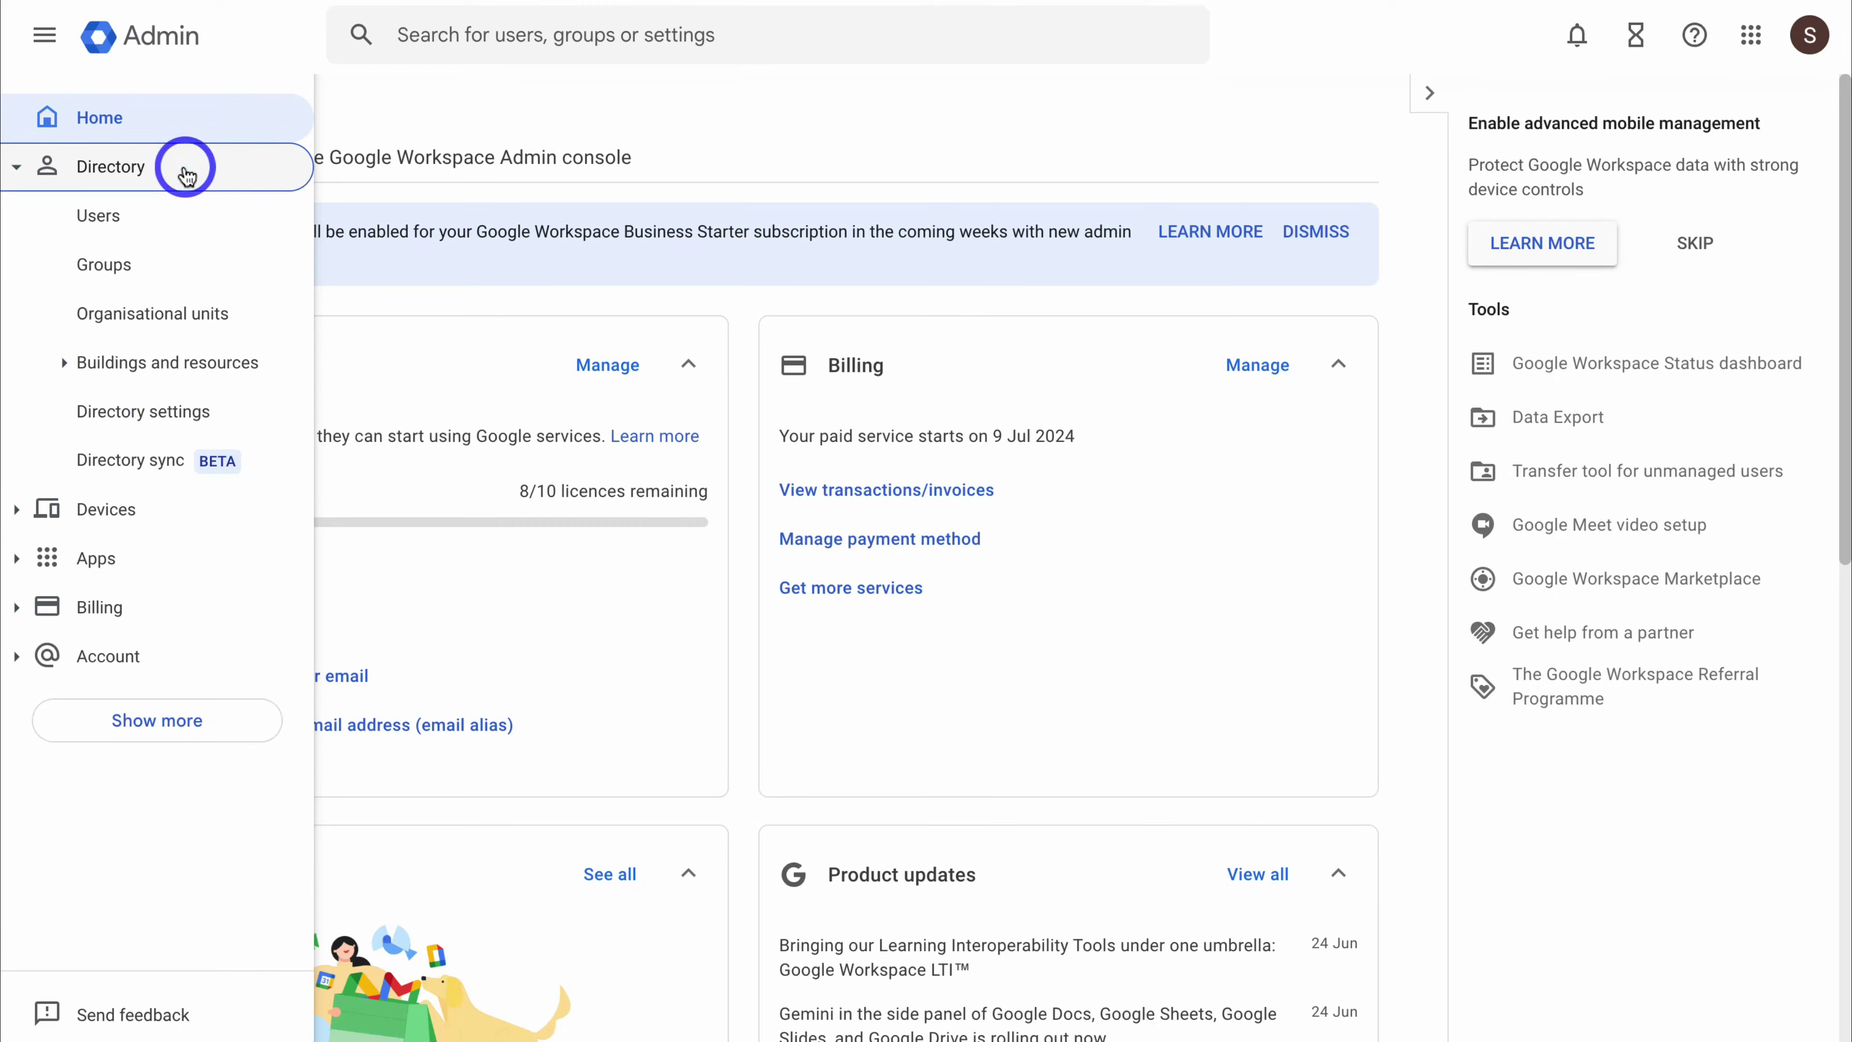
{"action": "left_click", "coordinate": [181, 219]}
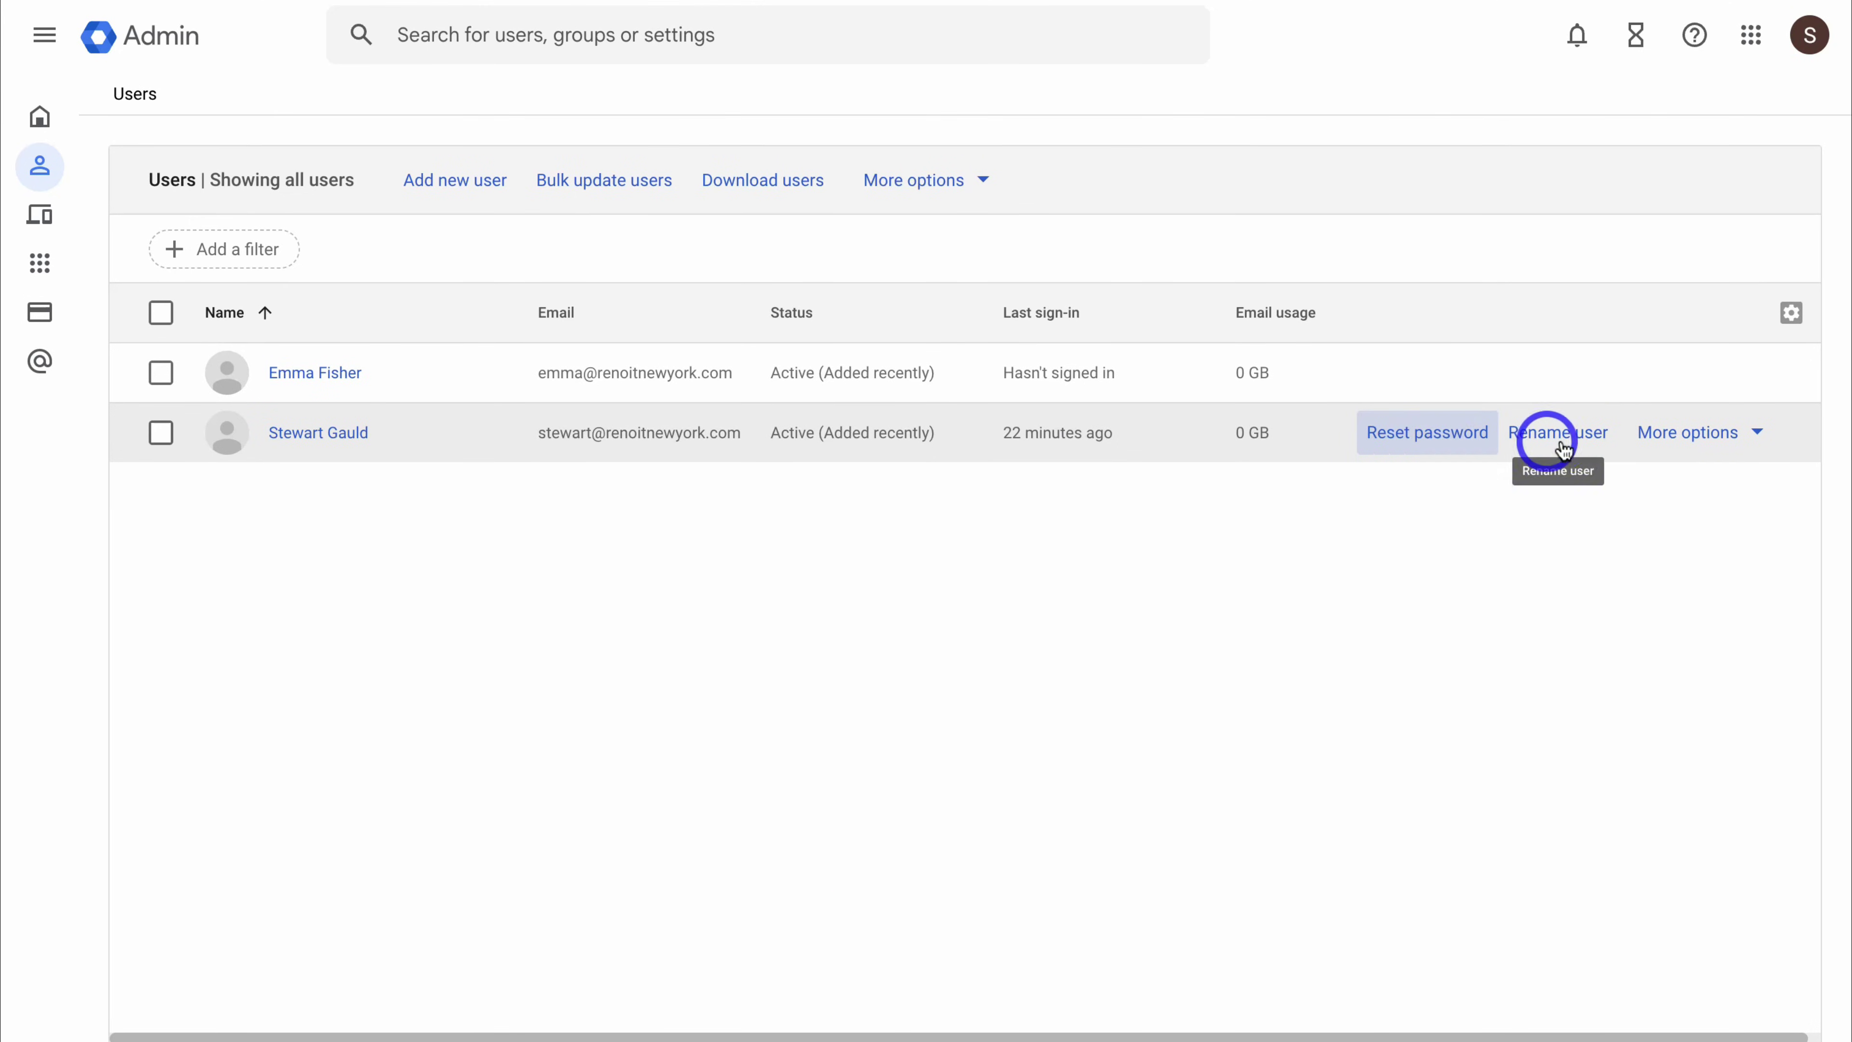
- Open the admin account's details page from its row in the Users list
{"action": "left_click", "coordinate": [1757, 434]}
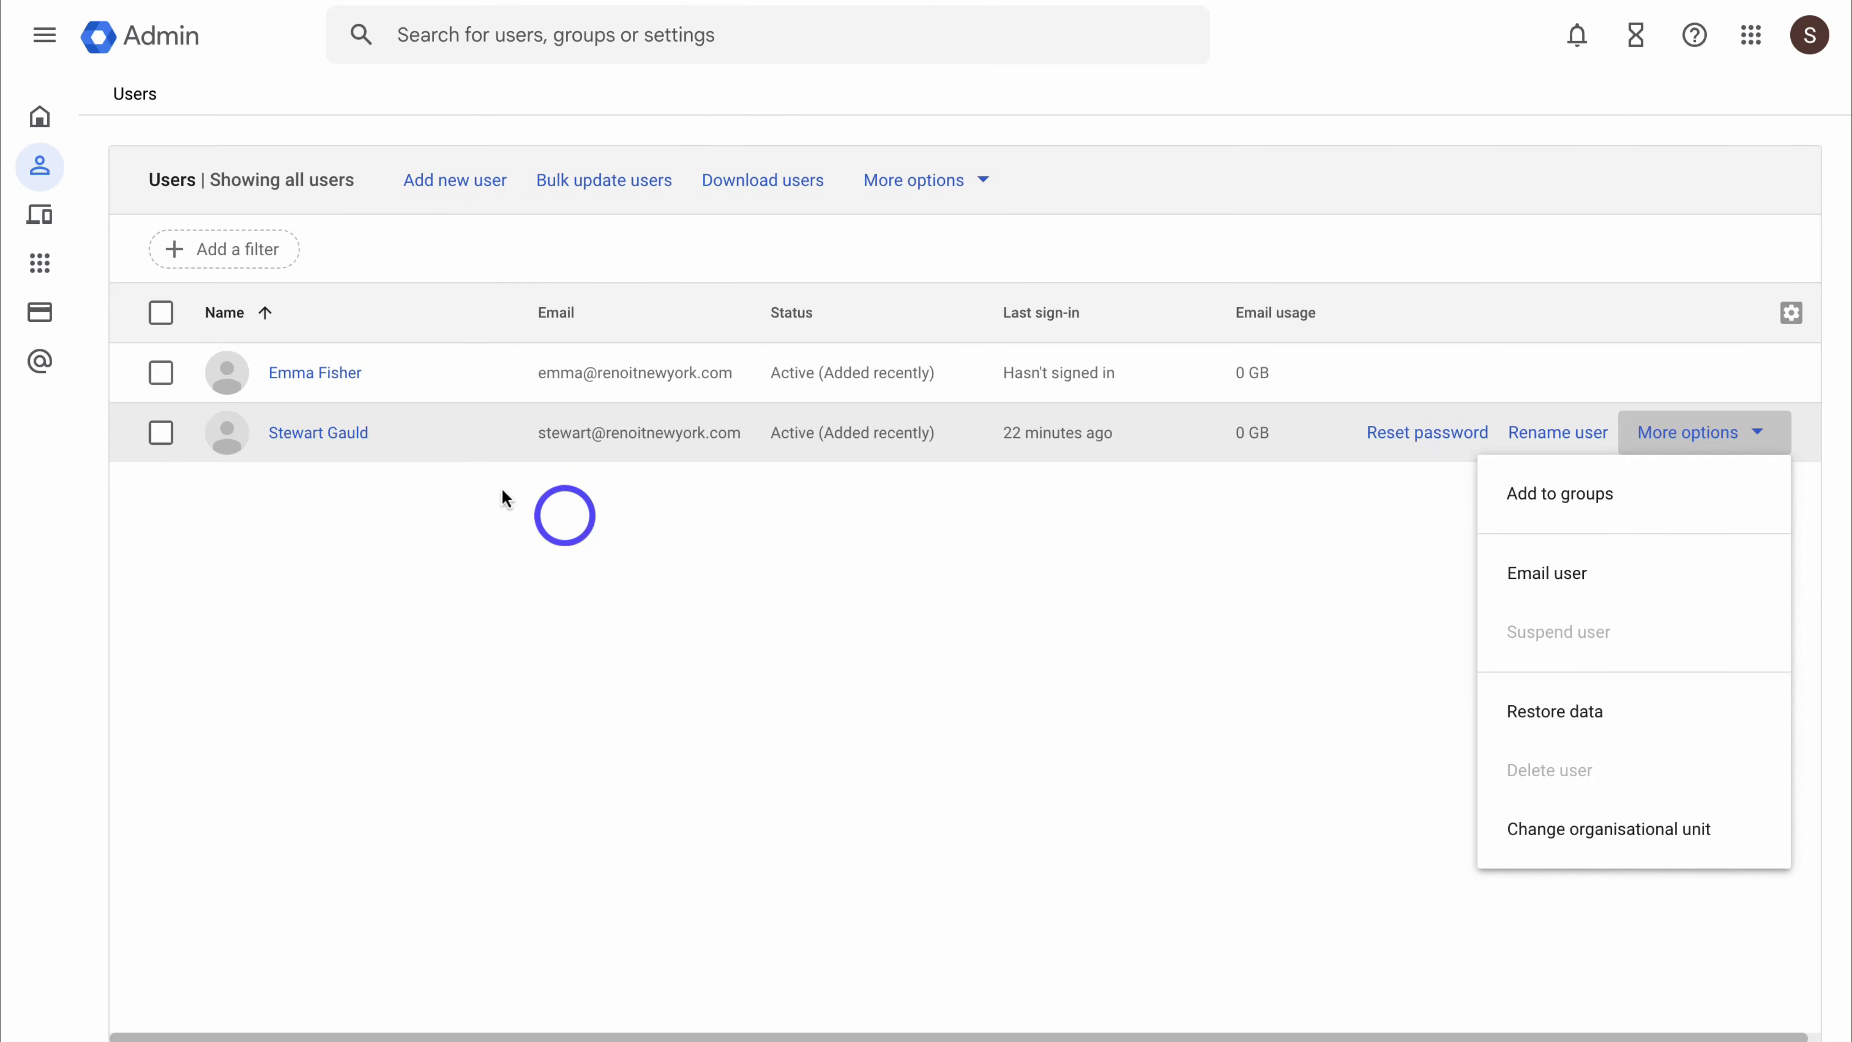
{"action": "left_click", "coordinate": [343, 438]}
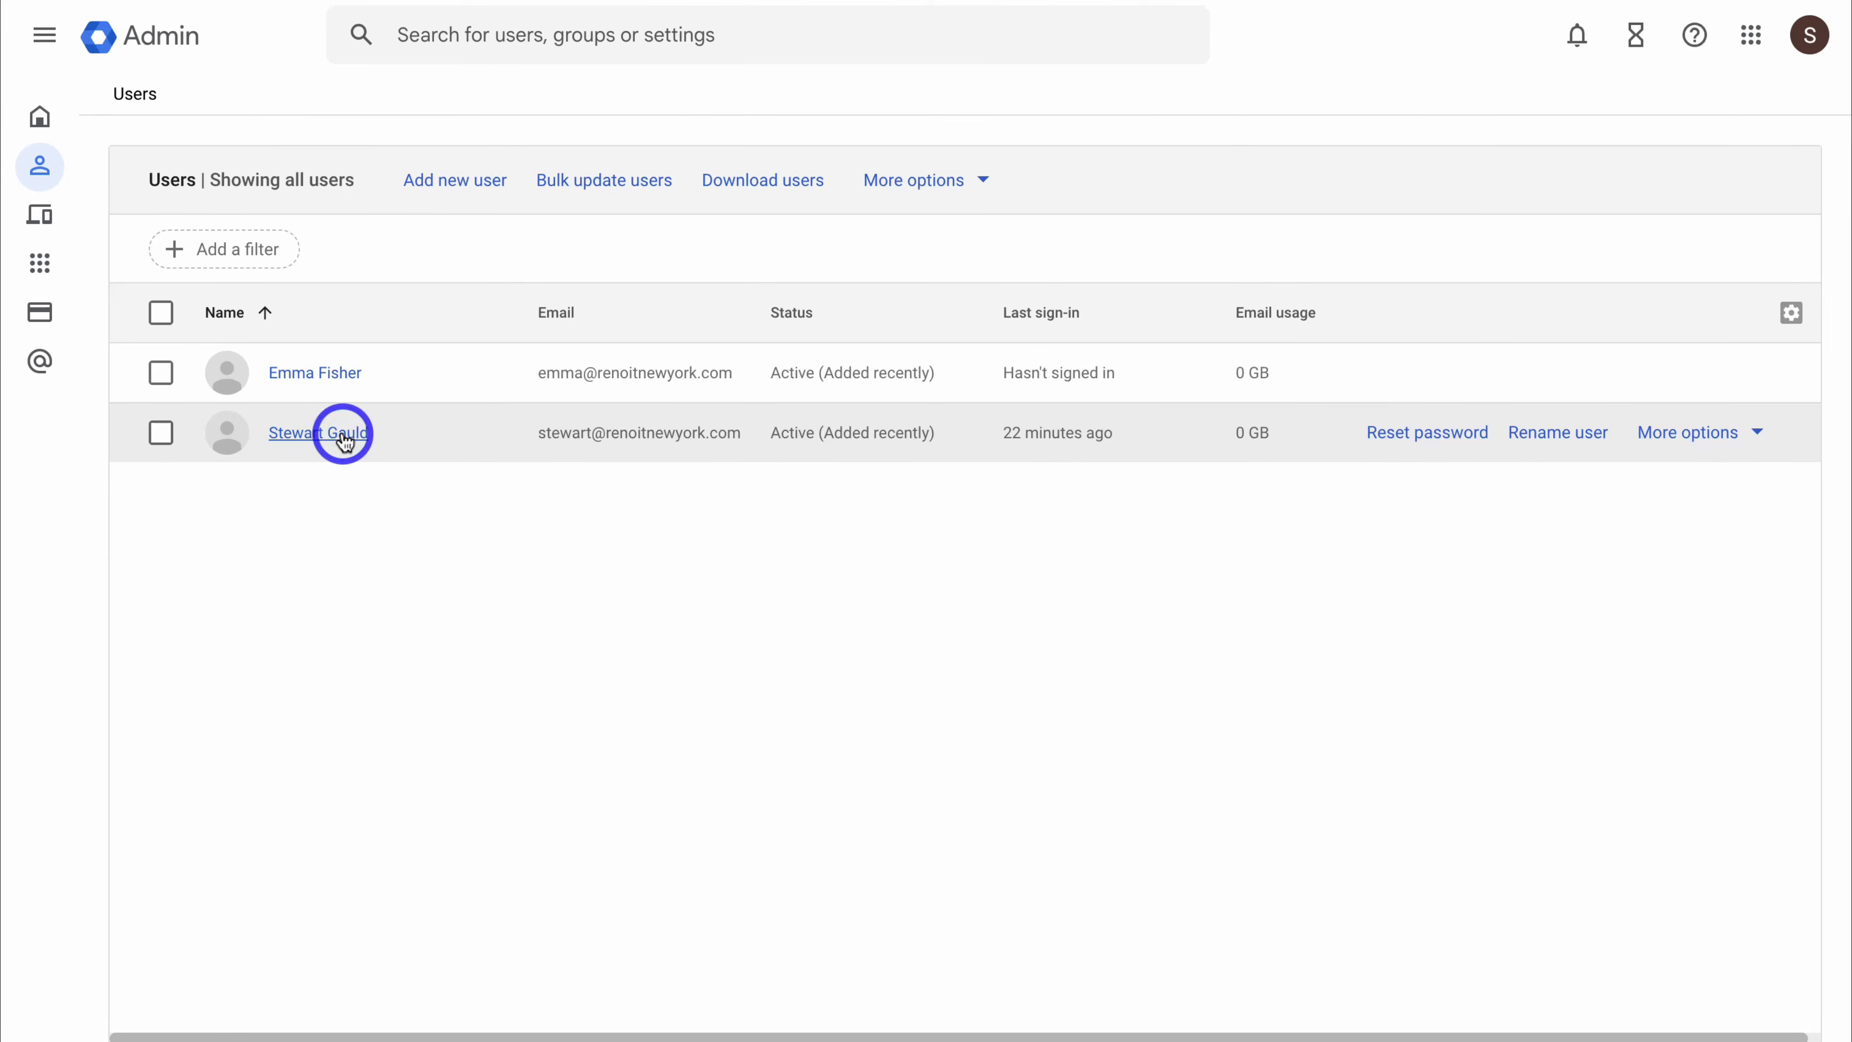
{"action": "left_click", "coordinate": [344, 438]}
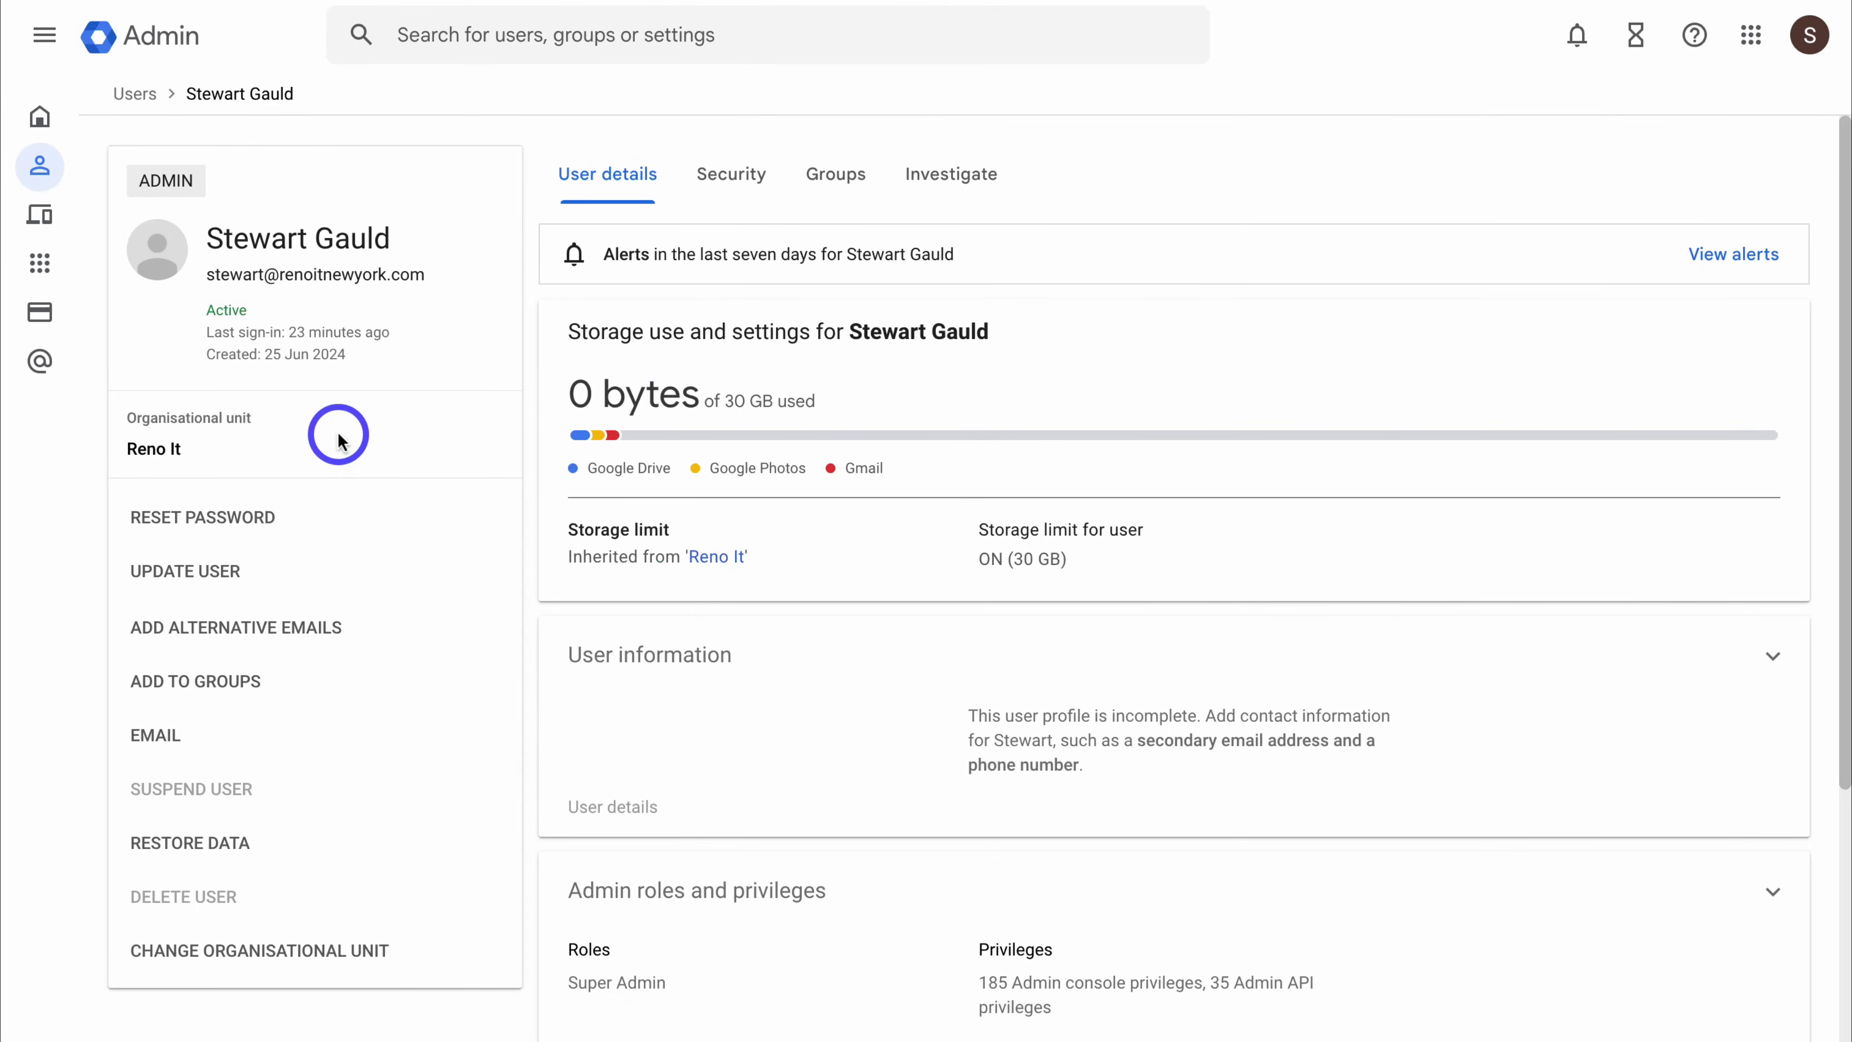
- Upload a photo file from the Mac as the admin account's profile picture
{"action": "left_click", "coordinate": [155, 252]}
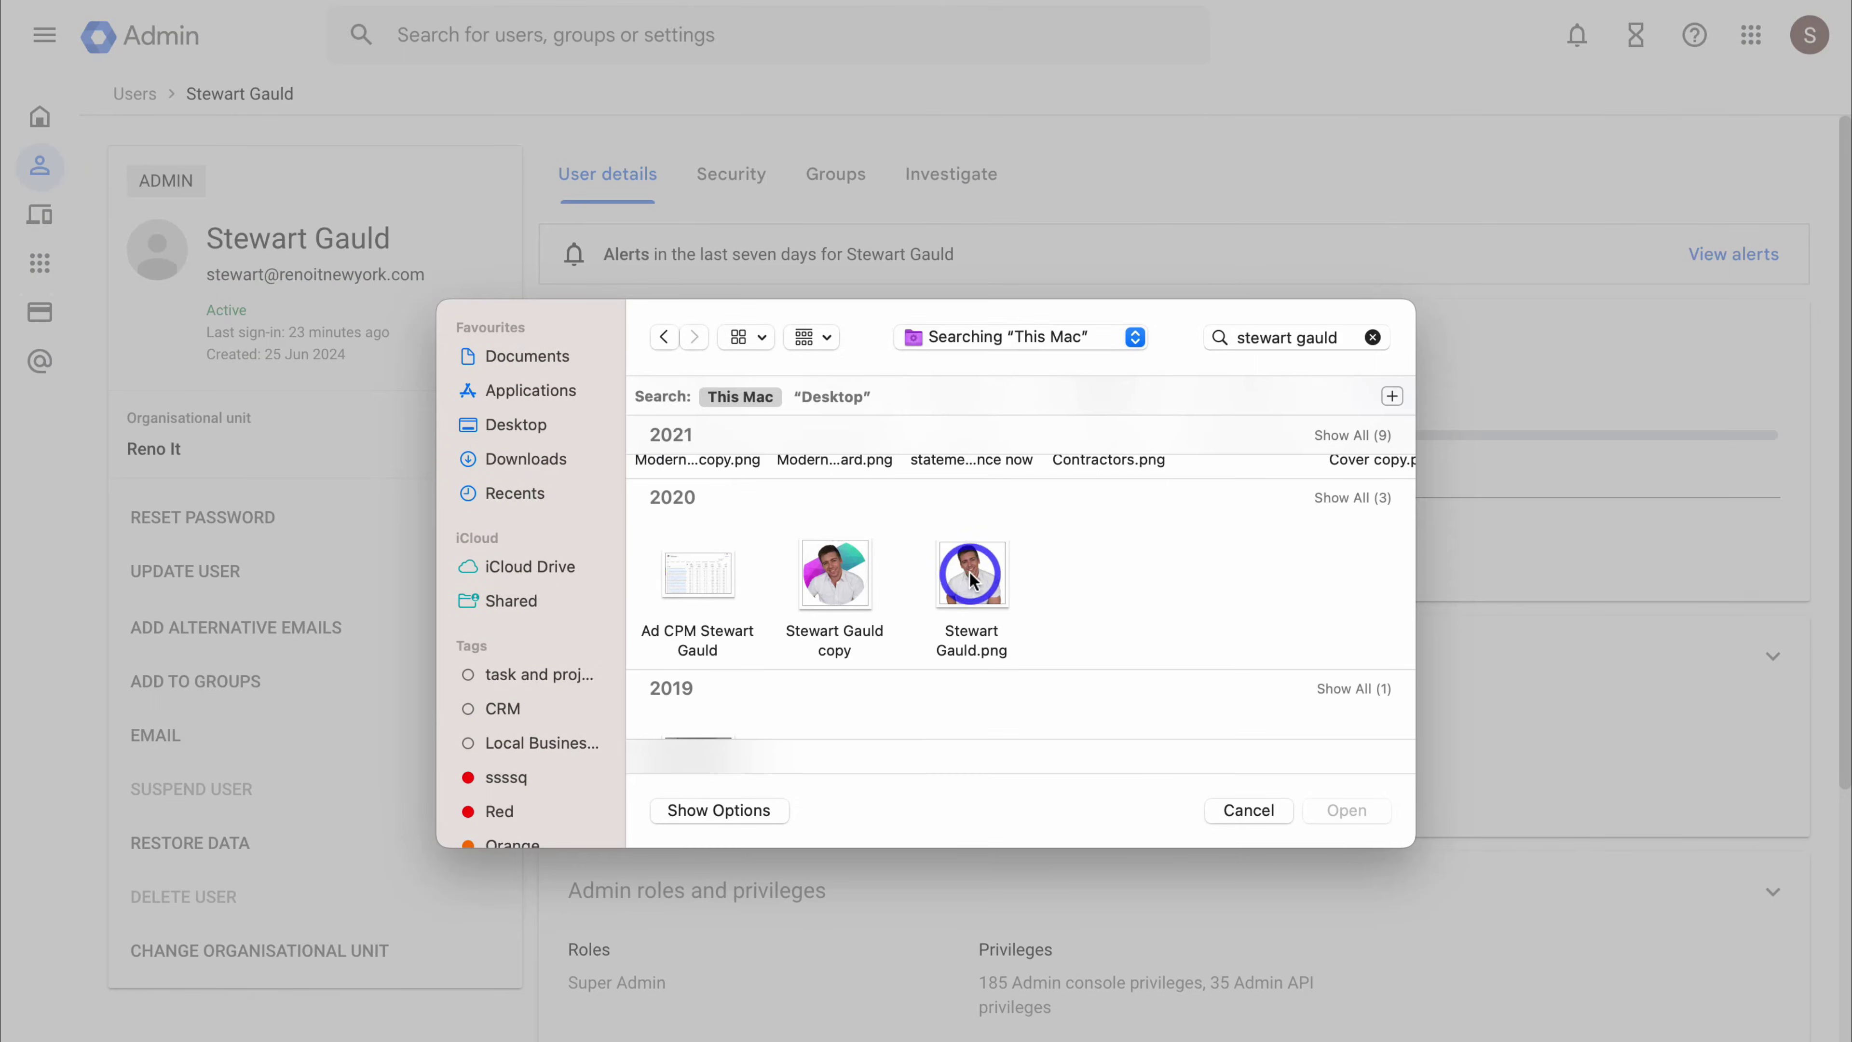
{"action": "left_click", "coordinate": [967, 575]}
{"action": "left_click", "coordinate": [1374, 813]}
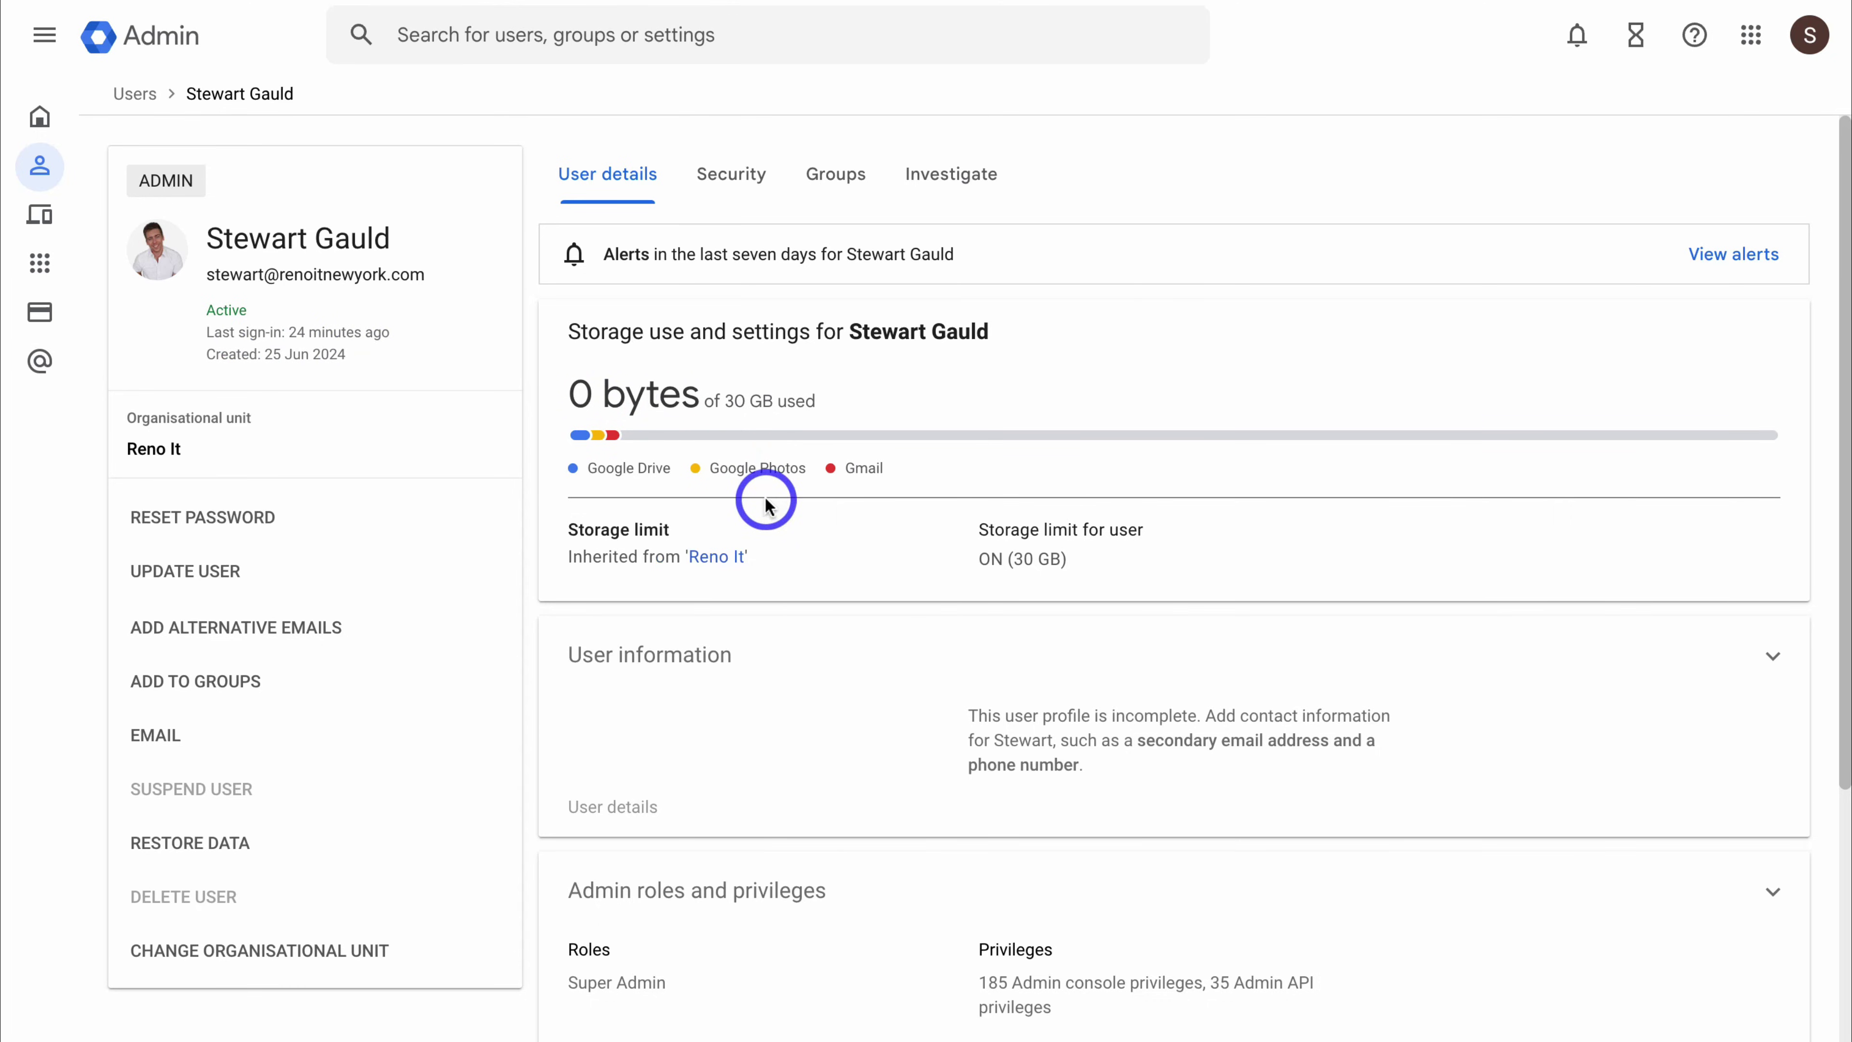
- Review the admin's details page, then return to the Admin console home dashboard
{"action": "scroll", "coordinate": [1058, 401], "scroll_direction": "down", "scroll_amount": 1}
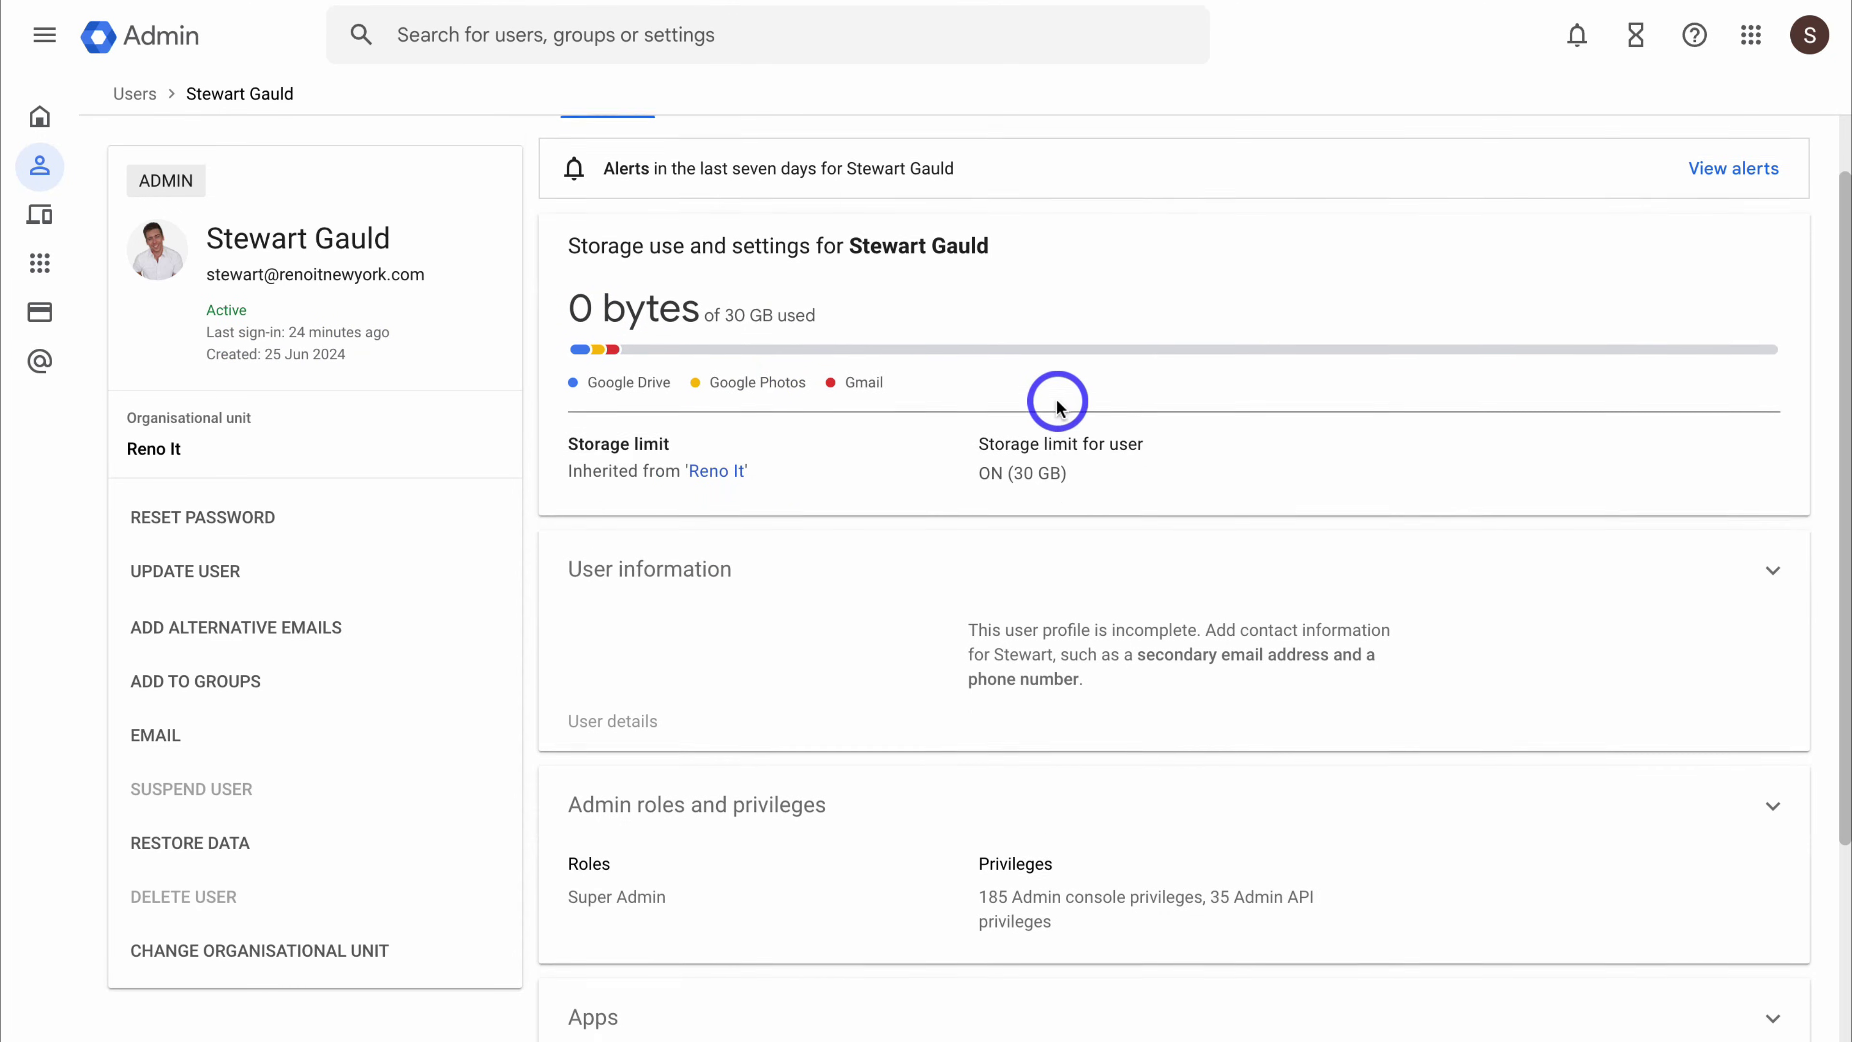
{"action": "scroll", "coordinate": [1057, 401], "scroll_direction": "down", "scroll_amount": 2}
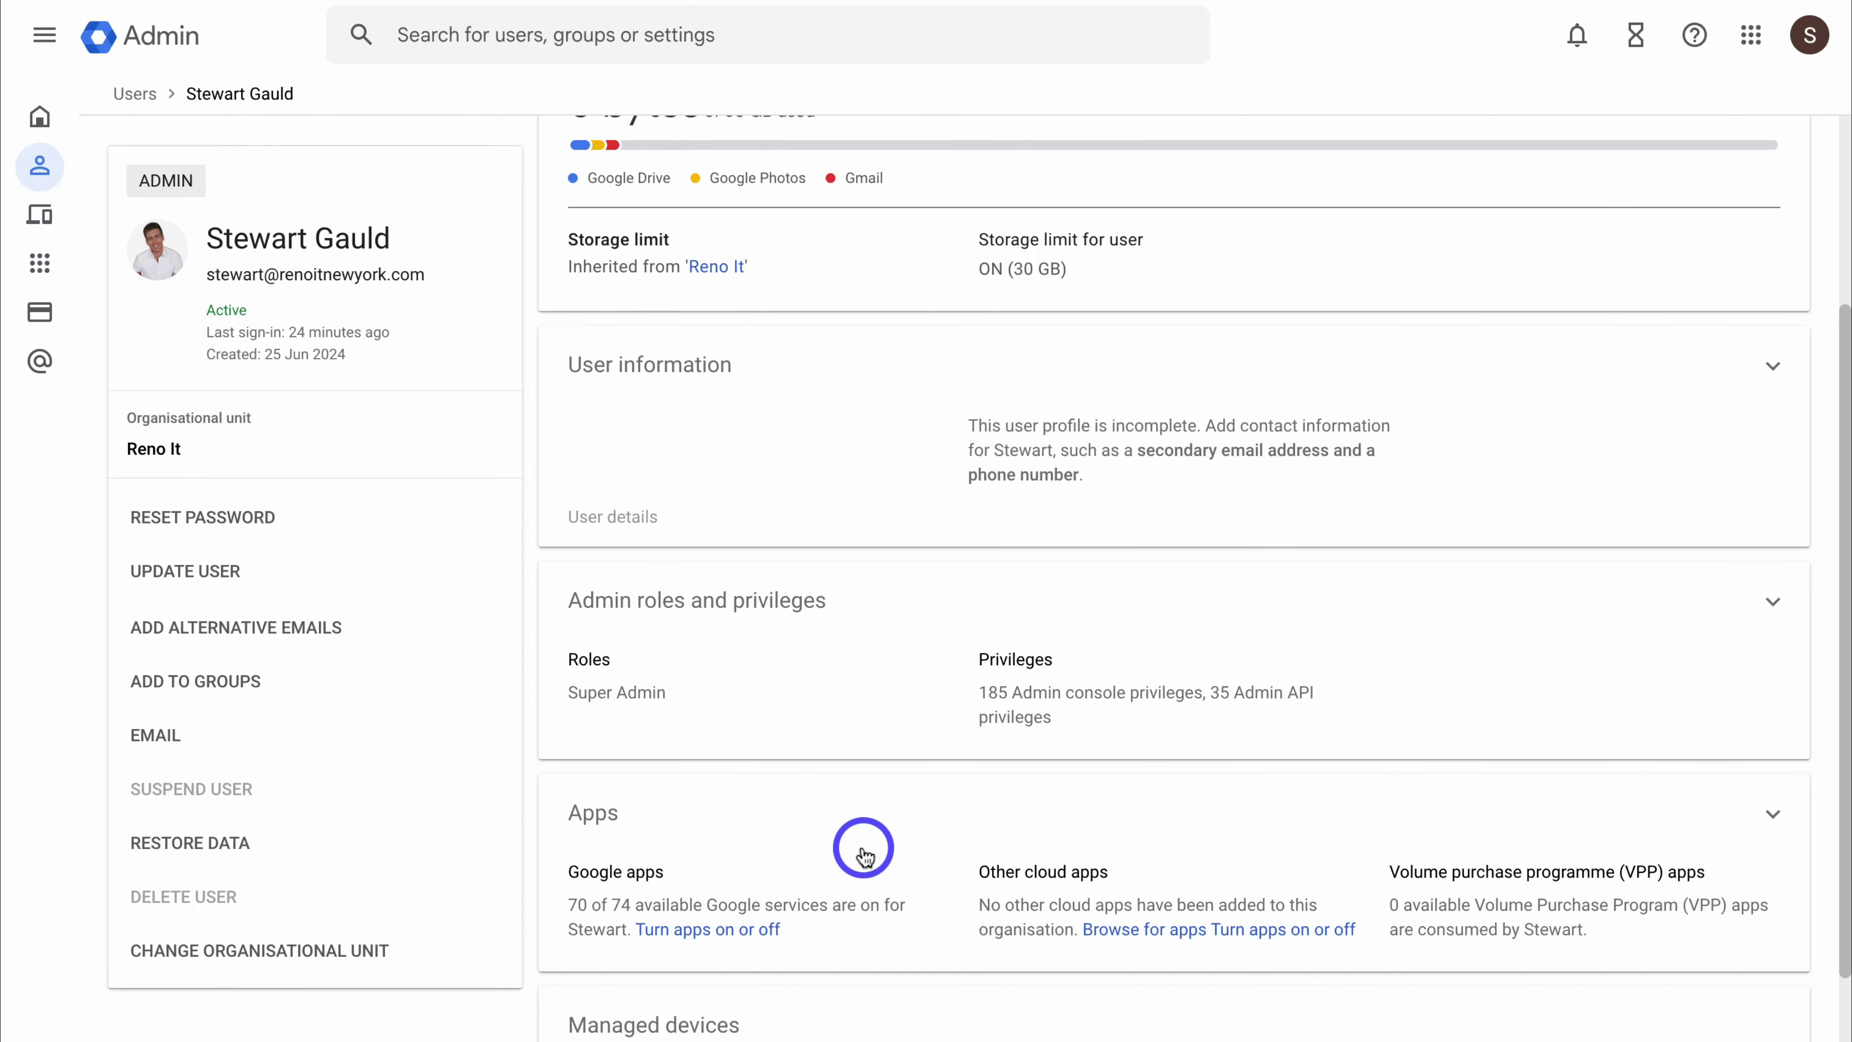
{"action": "scroll", "coordinate": [865, 855], "scroll_direction": "down", "scroll_amount": 3}
{"action": "scroll", "coordinate": [860, 850], "scroll_direction": "up", "scroll_amount": 5}
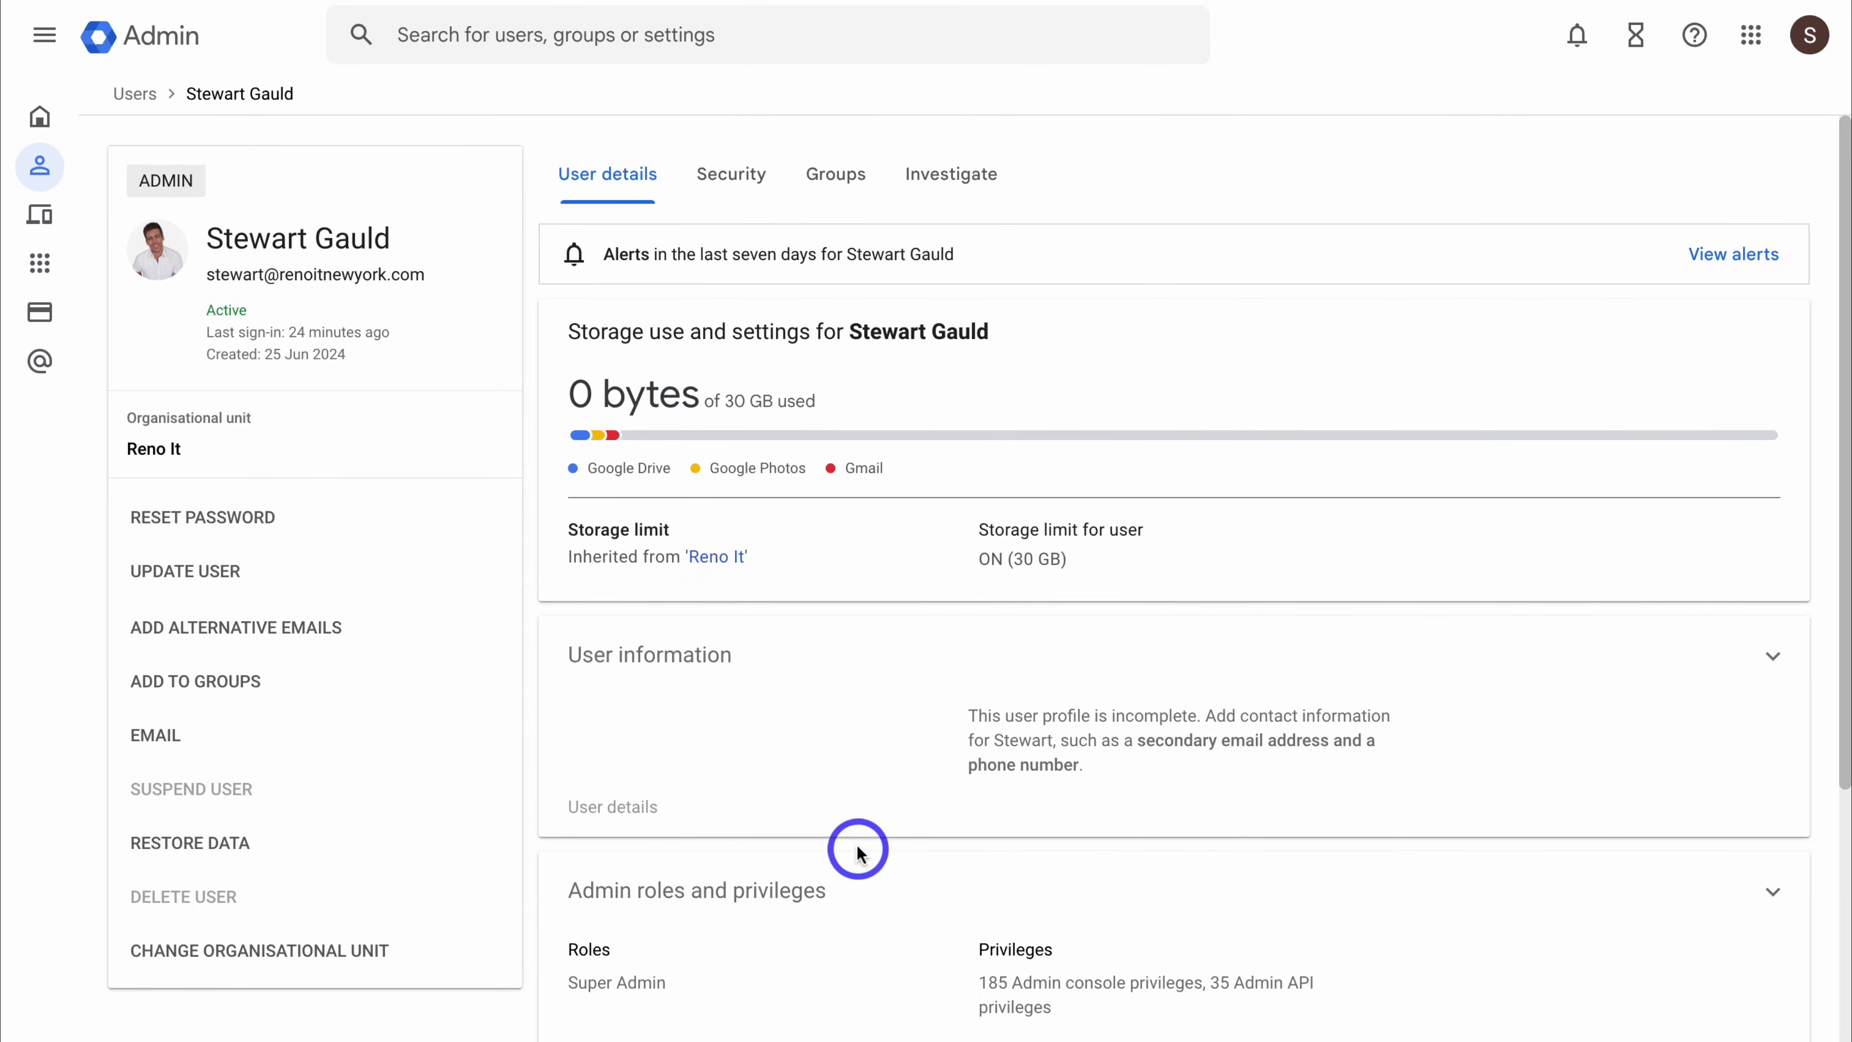
{"action": "left_click", "coordinate": [37, 118]}
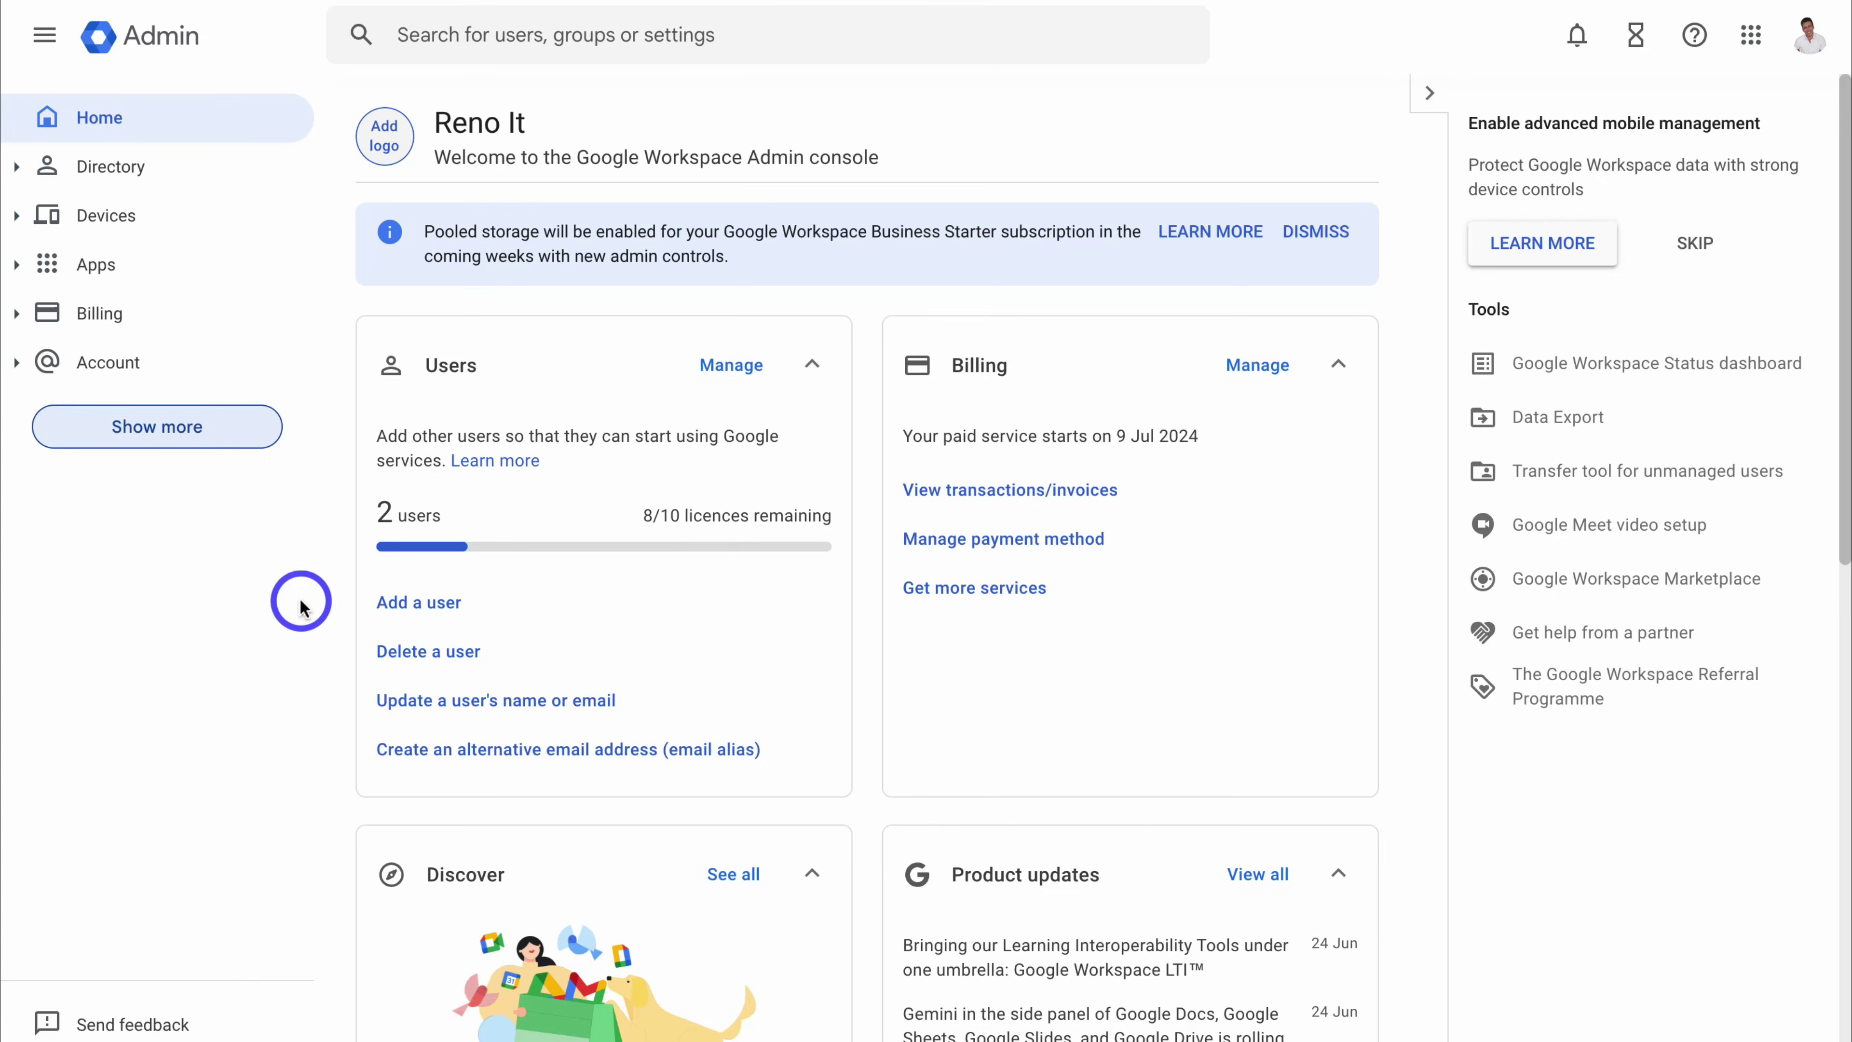